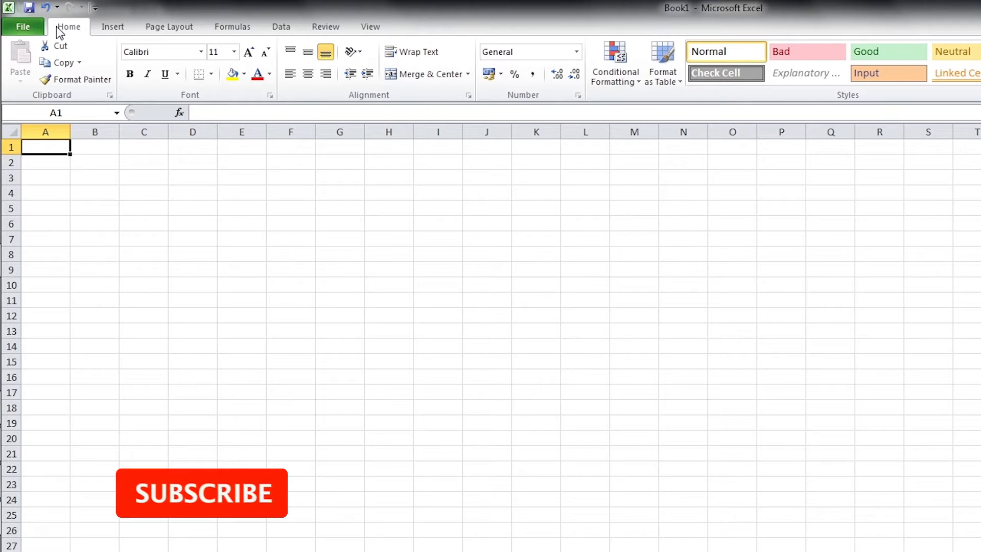
pyautogui.click(23, 26)
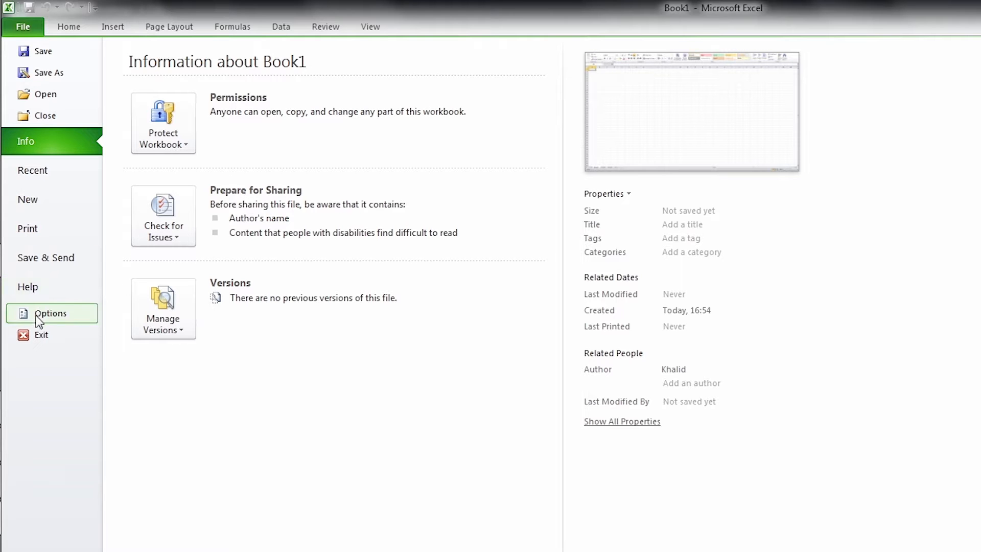
pyautogui.click(70, 28)
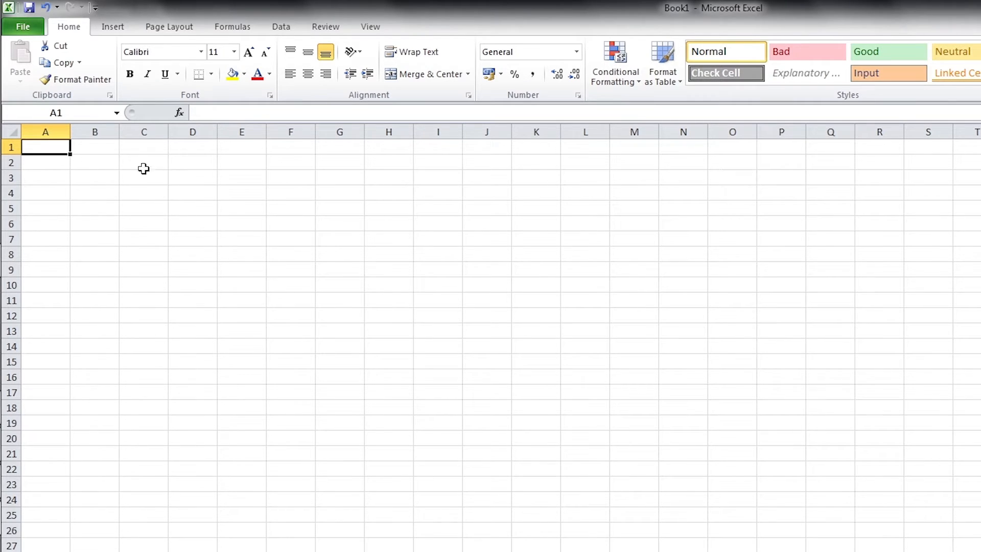
# - Enter the text "ABC" in cell A1
pyautogui.doubleClick(47, 150)
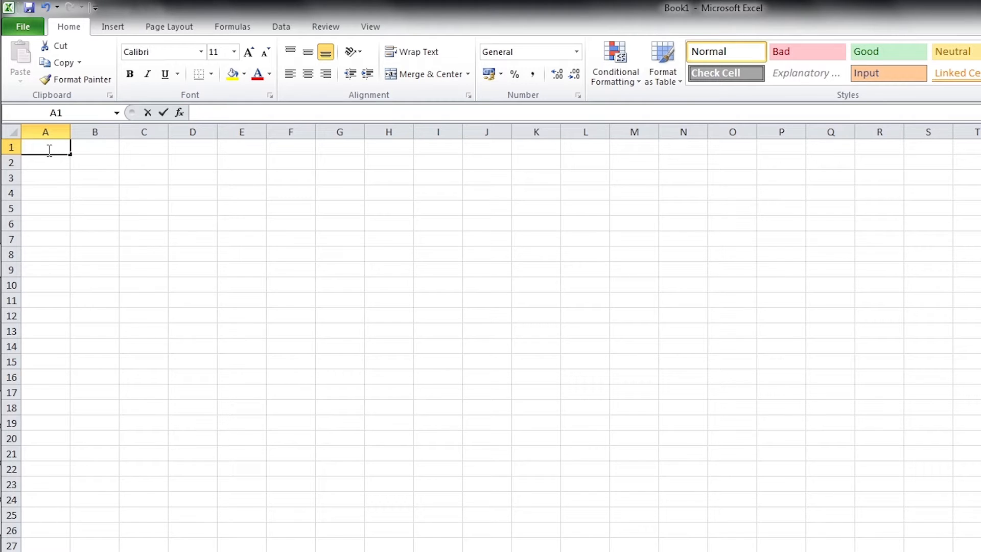
pyautogui.click(59, 173)
pyautogui.click(60, 149)
pyautogui.keyDown('ctrl'); pyautogui.scroll(10, 490, 337); pyautogui.keyUp('ctrl')
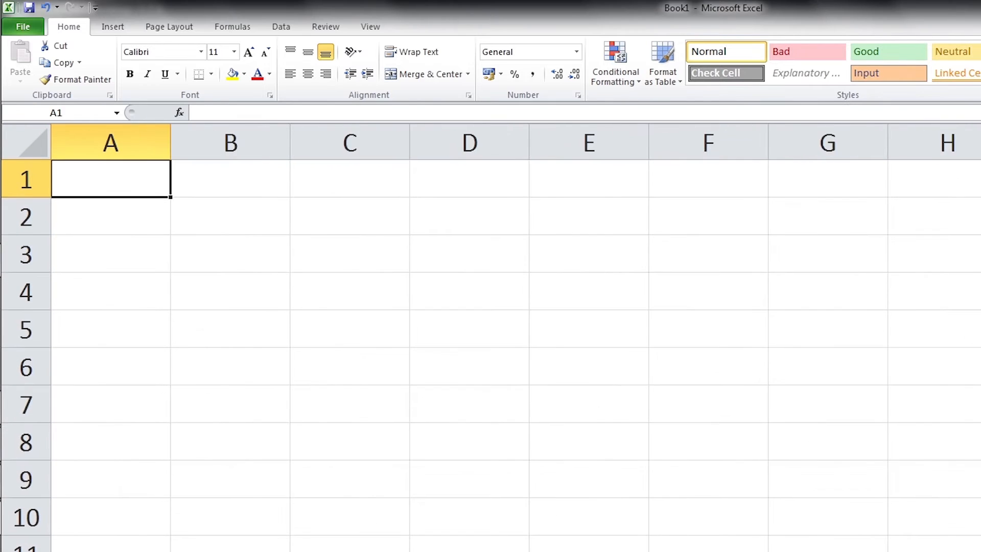
pyautogui.doubleClick(91, 181)
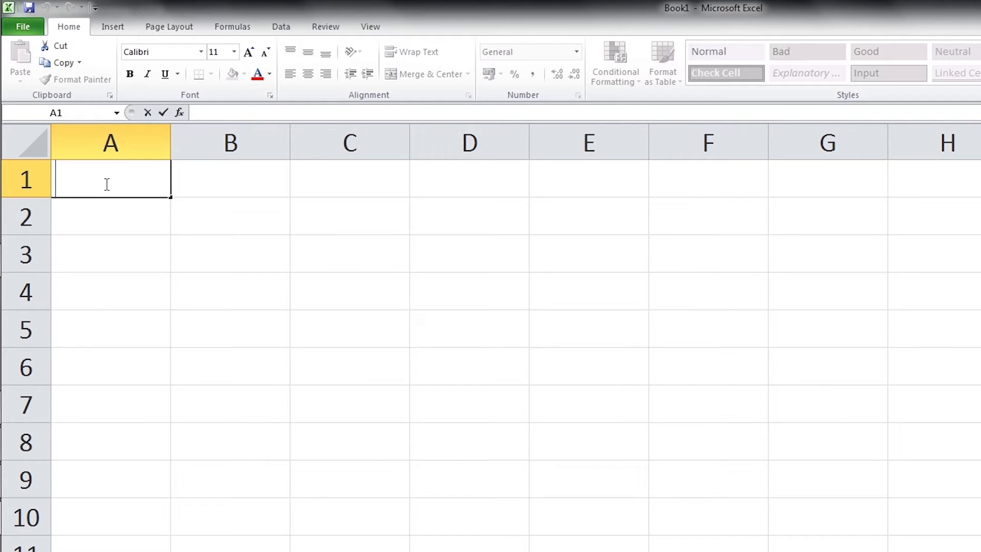
pyautogui.write('ABC')
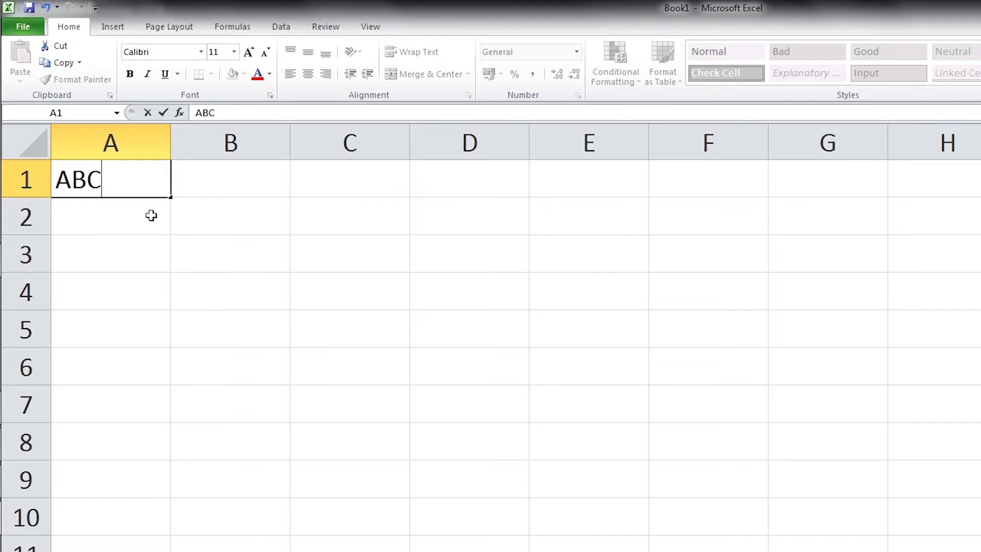
# - Make the formula bar taller and use it to enter "ABC" in cell B1
pyautogui.click(203, 186)
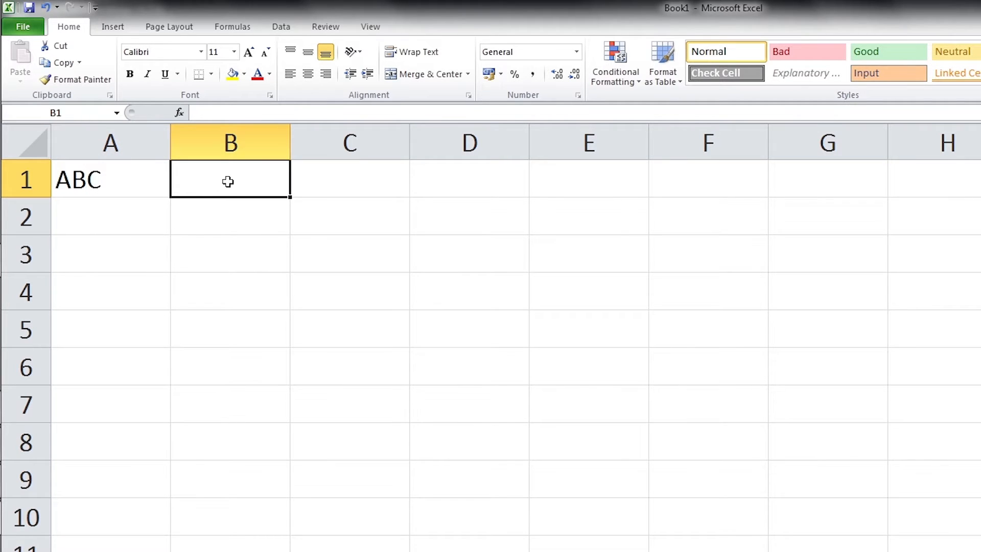
pyautogui.click(206, 112)
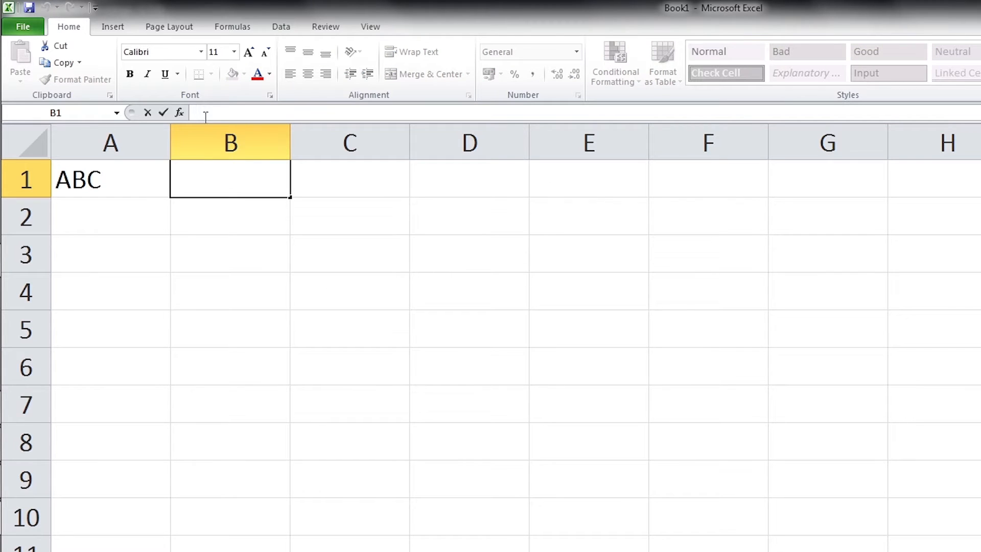
pyautogui.moveTo(205, 122); pyautogui.dragTo(206, 151)
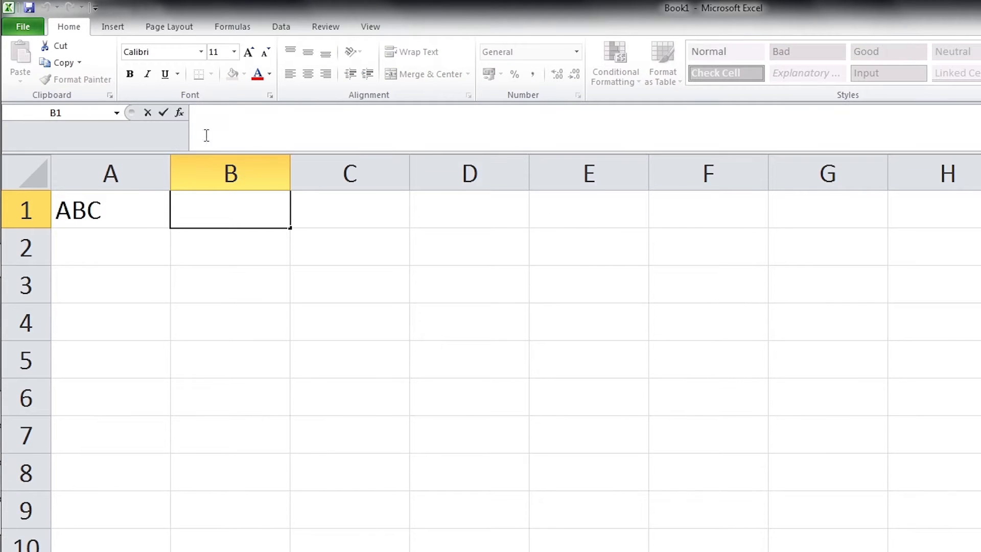
pyautogui.write('ABC')
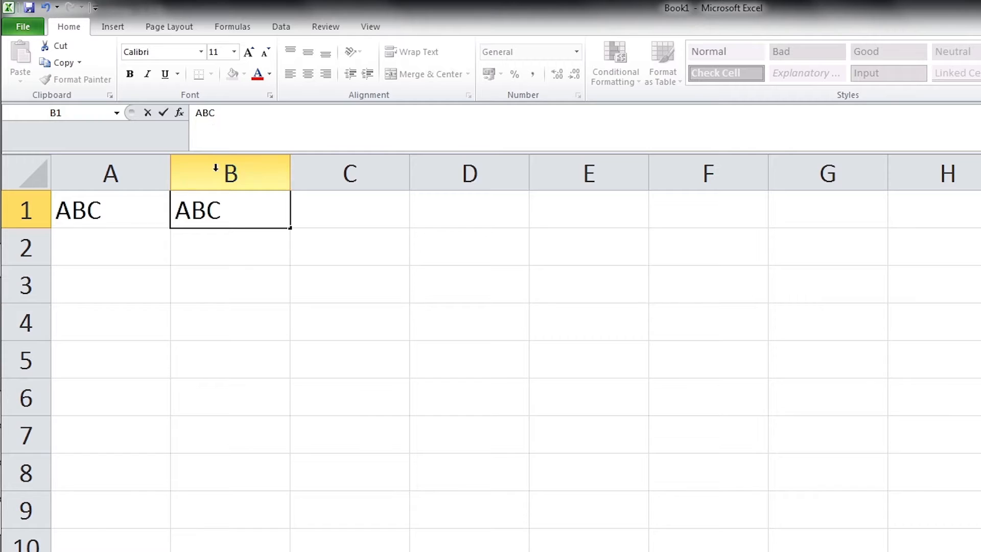
# - Cut the text "ABC" out of cell A1 and paste it into cell C2
pyautogui.click(115, 213)
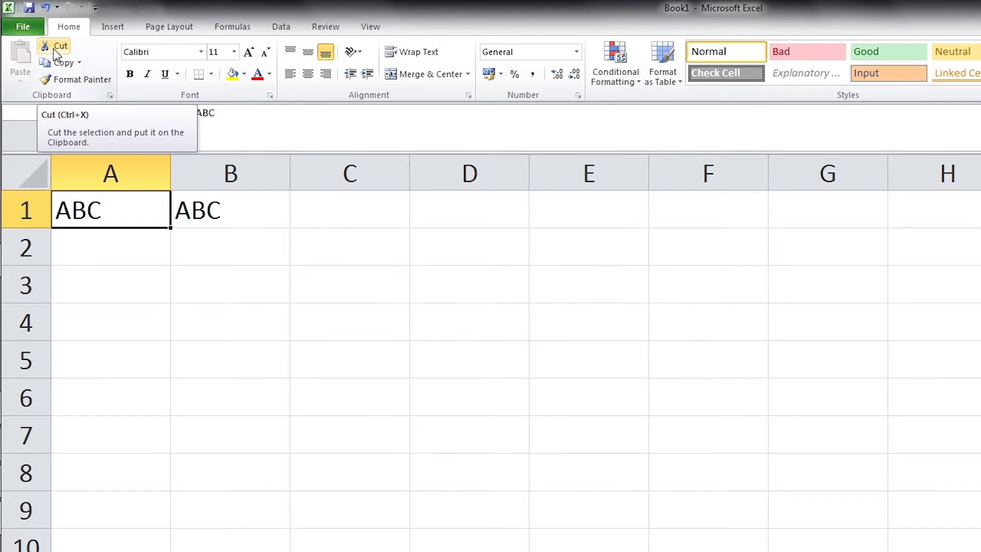
pyautogui.doubleClick(90, 213)
pyautogui.doubleClick(90, 215)
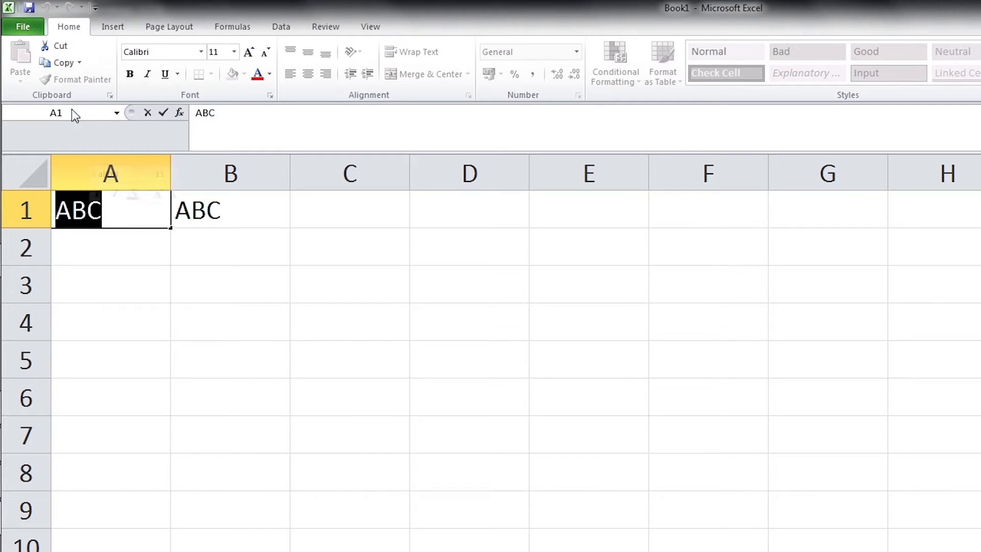
pyautogui.click(50, 46)
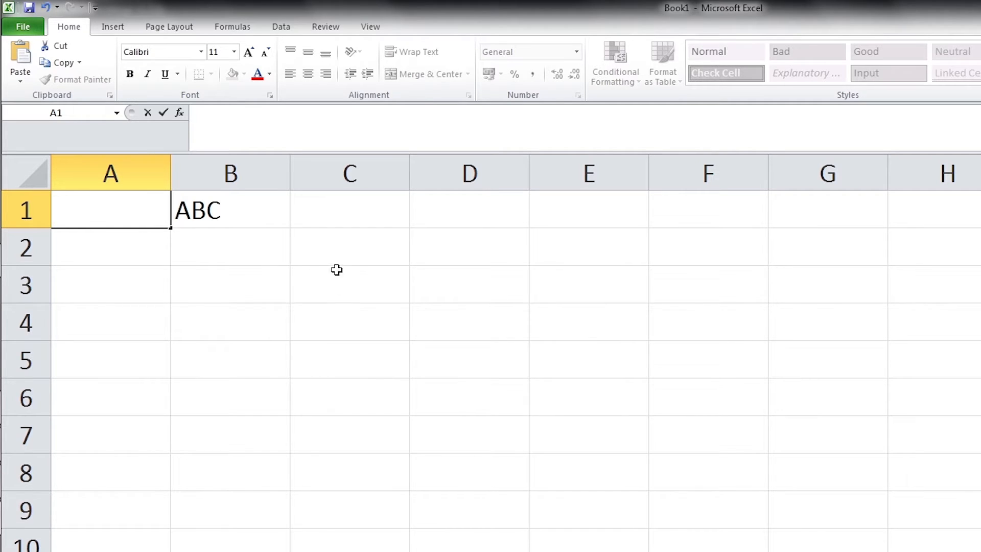
pyautogui.click(335, 251)
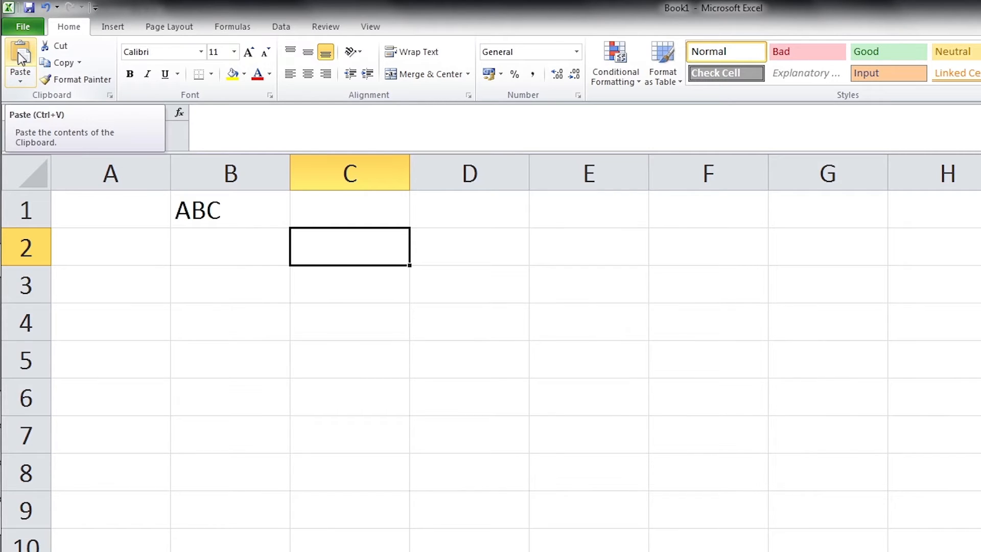
pyautogui.click(20, 83)
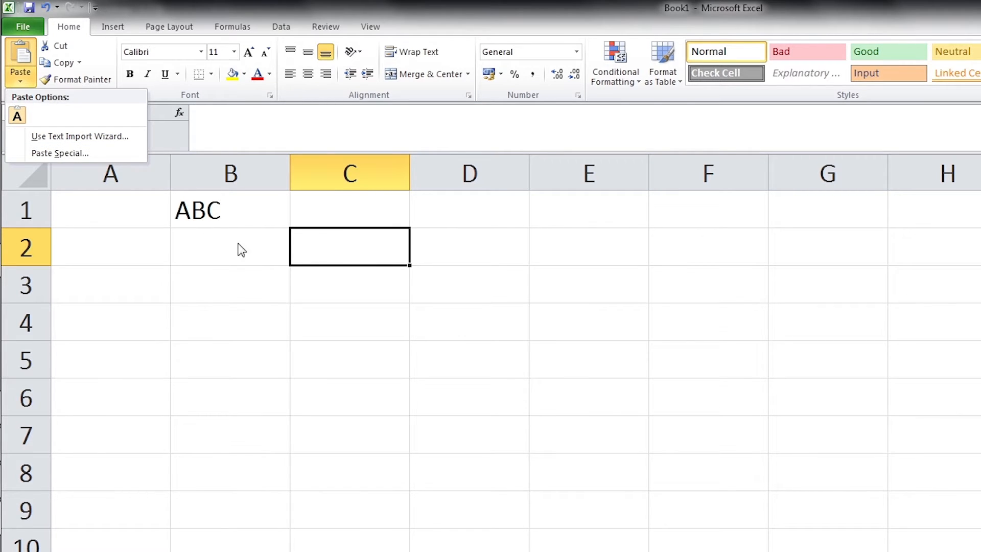
pyautogui.click(17, 119)
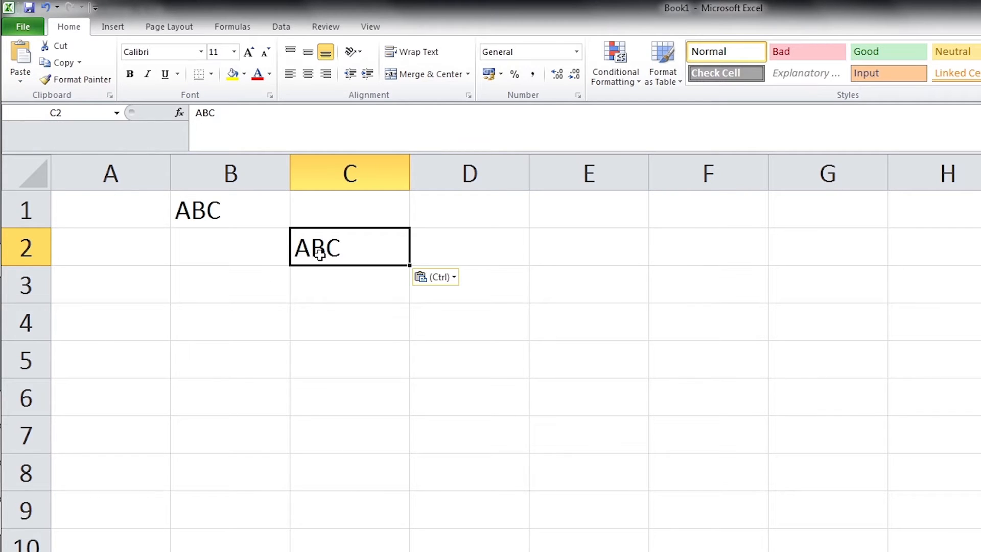
# - Undo the paste in C2, the cut from A1 and the text entries in B1 and A1
pyautogui.click(120, 212)
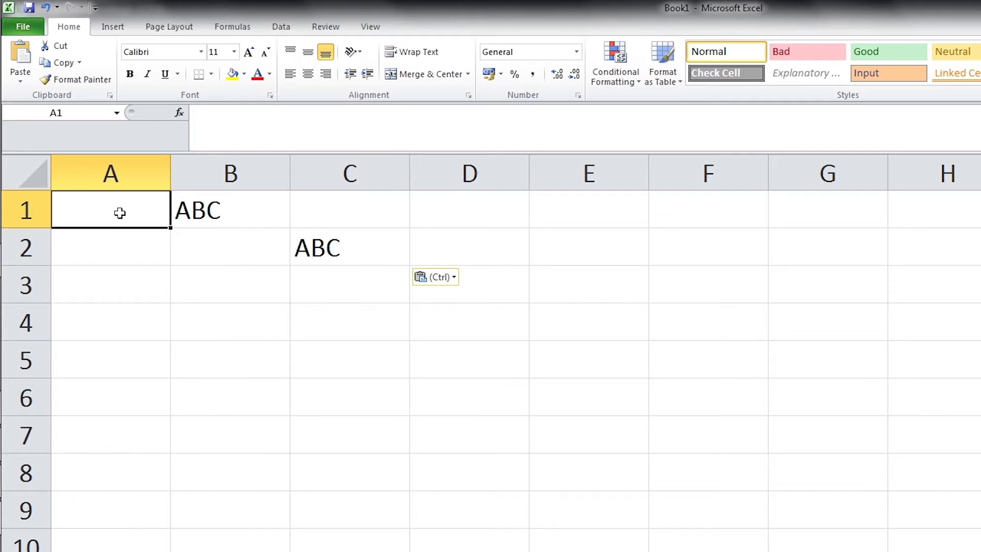
pyautogui.click(45, 7)
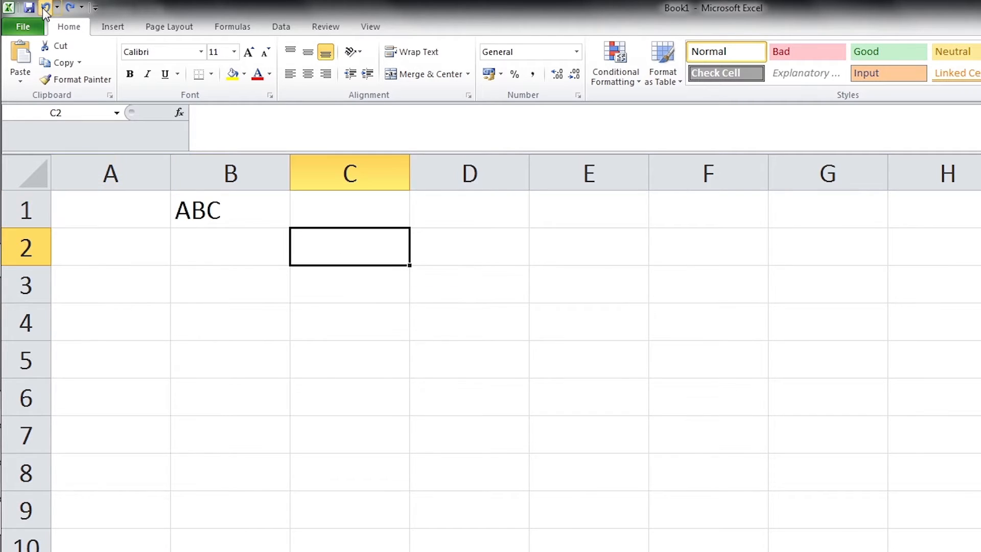
pyautogui.click(45, 8)
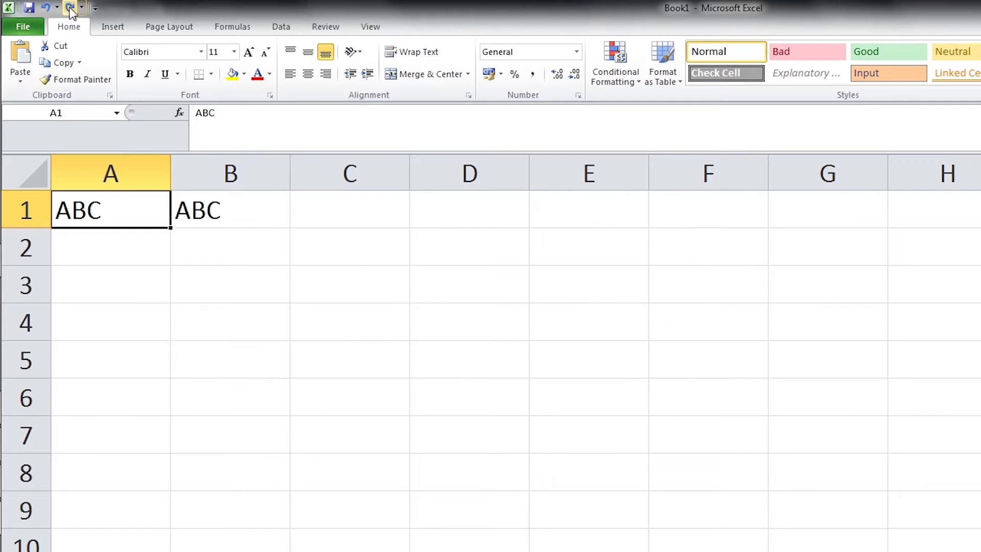
pyautogui.click(46, 11)
pyautogui.click(47, 13)
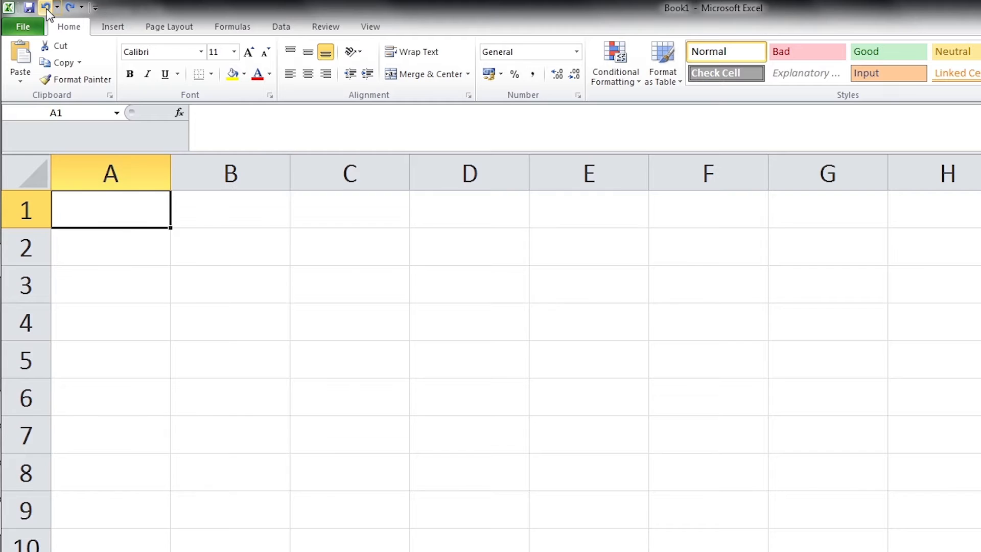
# - Redo the text entries in A1 and B1, the cut from A1 and the paste into C2
pyautogui.click(69, 8)
pyautogui.click(69, 8)
pyautogui.click(70, 8)
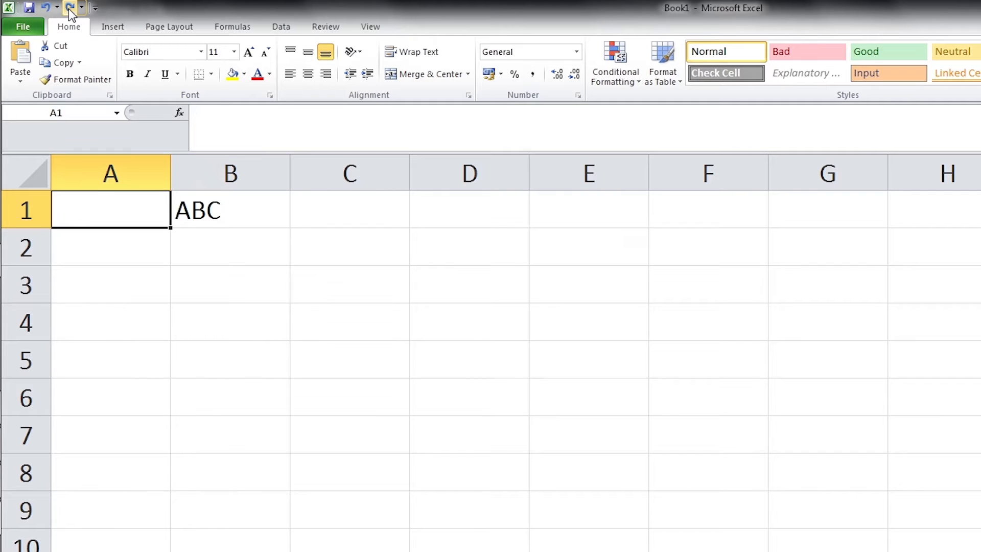
pyautogui.click(69, 8)
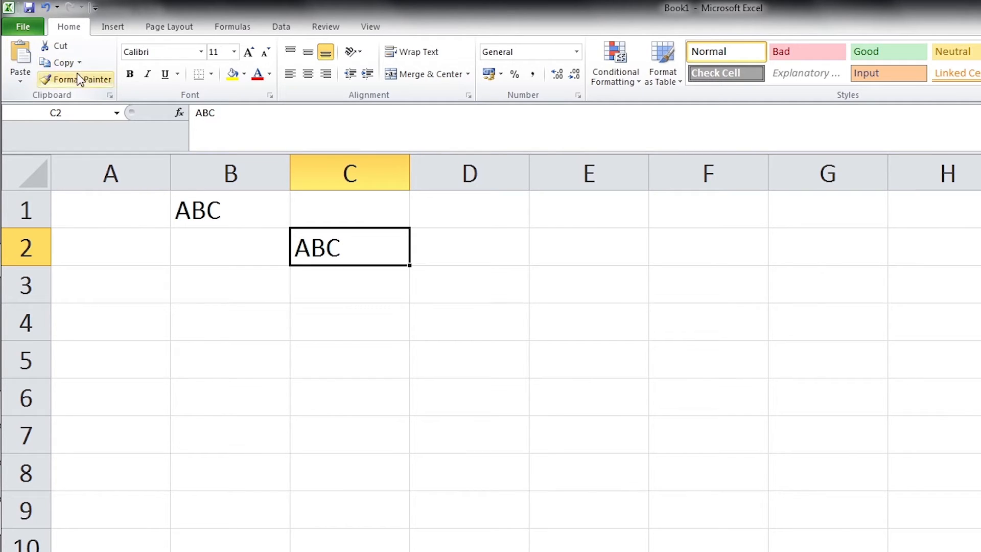
# - Examine the stored clipboard item and the actions offered for it, and close the clipboard list
pyautogui.click(109, 96)
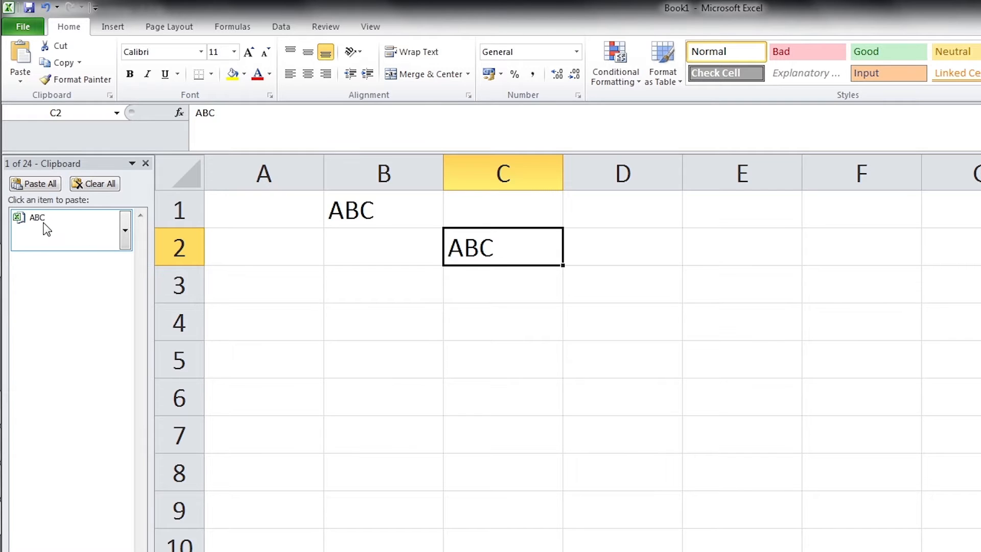
pyautogui.click(124, 231)
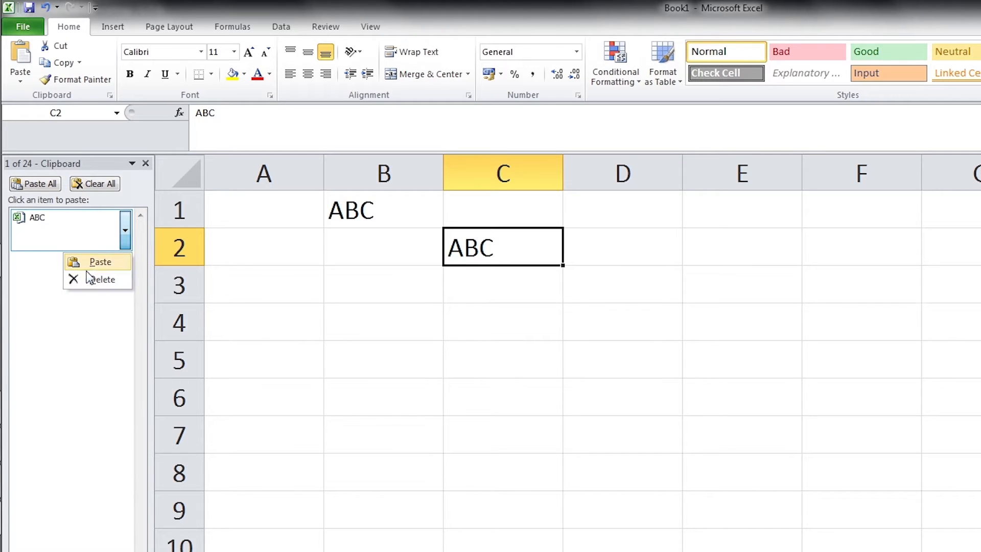
pyautogui.click(146, 164)
pyautogui.click(146, 164)
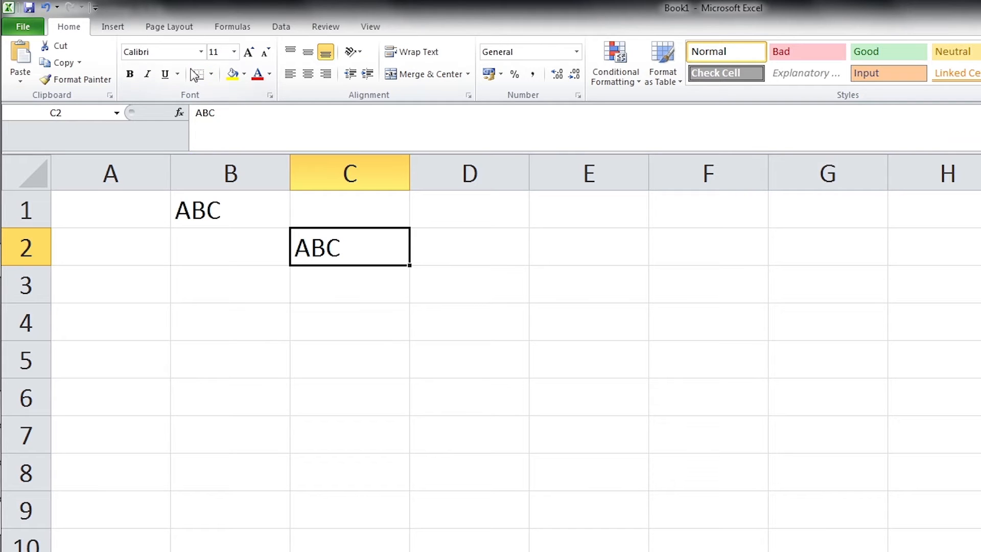
# - Change the font of the text in cell C2 to 20th Century Font
pyautogui.click(202, 52)
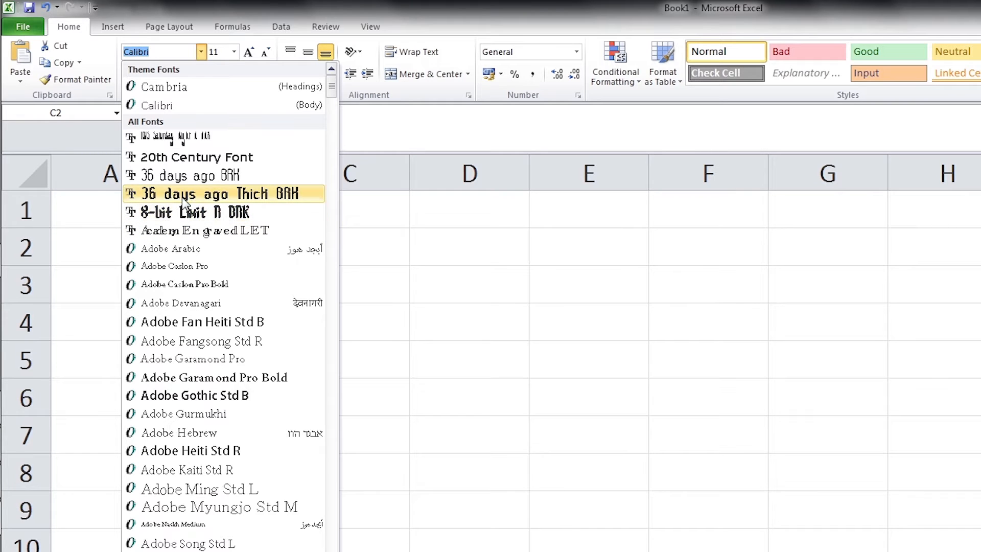
pyautogui.click(177, 158)
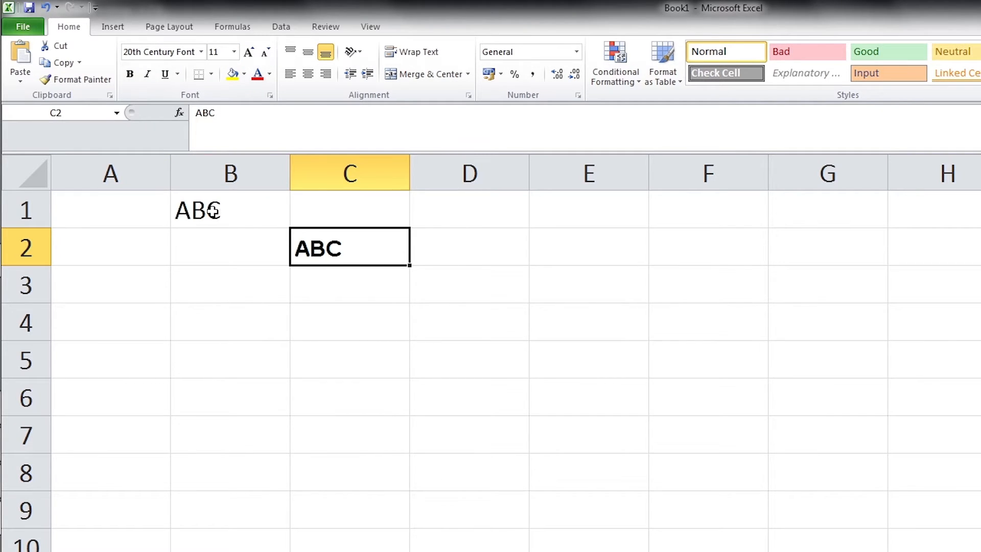
# - Format the text in cell B1 with the Adobe Gothic Std B font at size 26
pyautogui.click(186, 220)
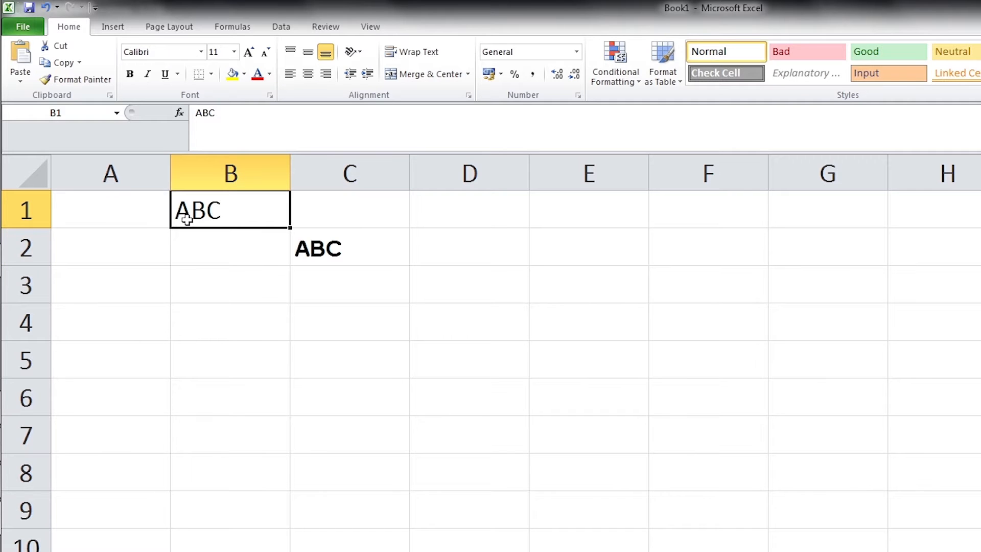
pyautogui.click(201, 52)
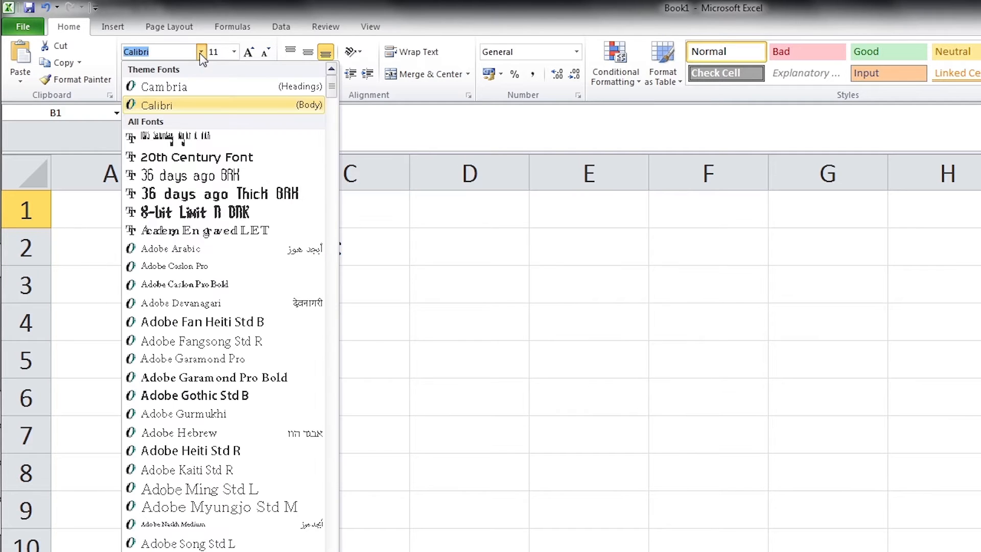
pyautogui.click(175, 396)
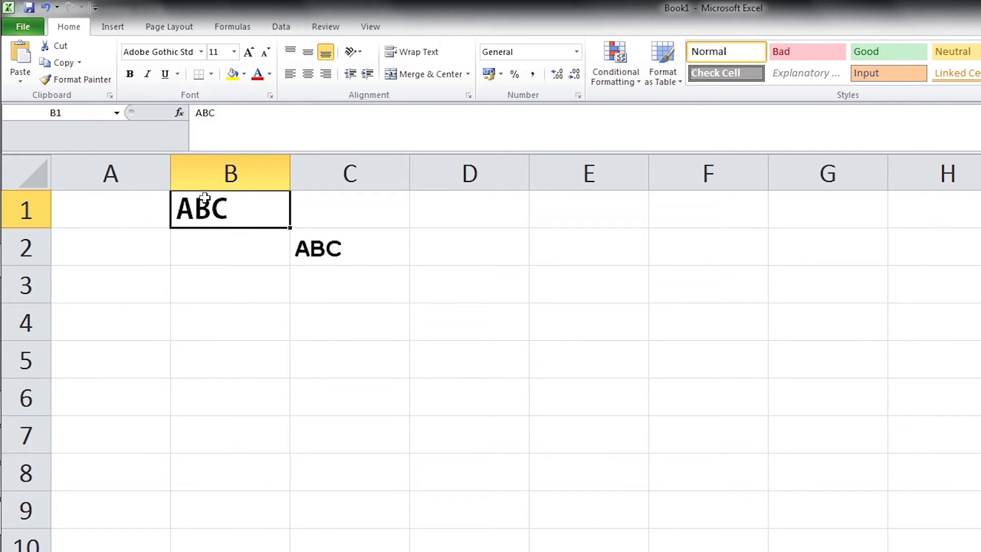
pyautogui.click(235, 51)
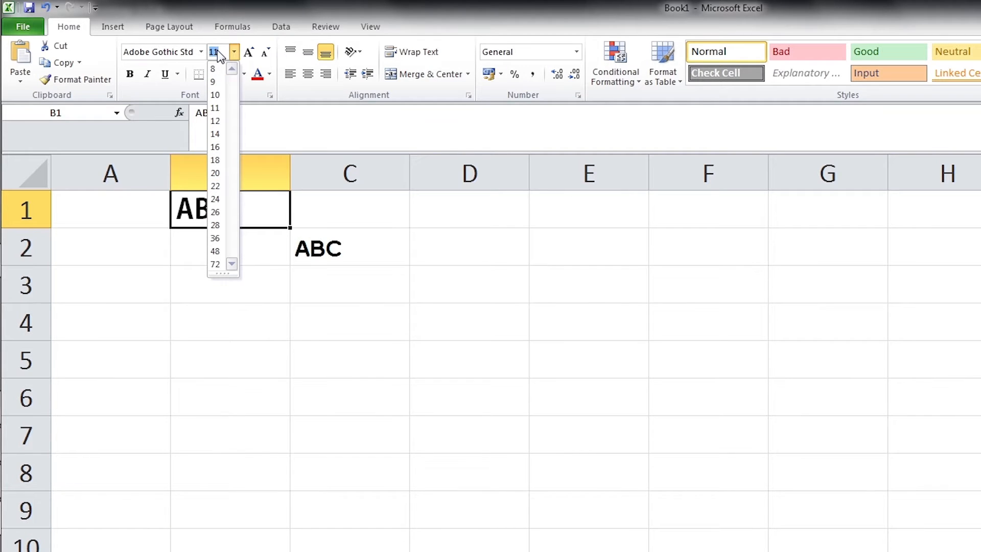
pyautogui.click(215, 212)
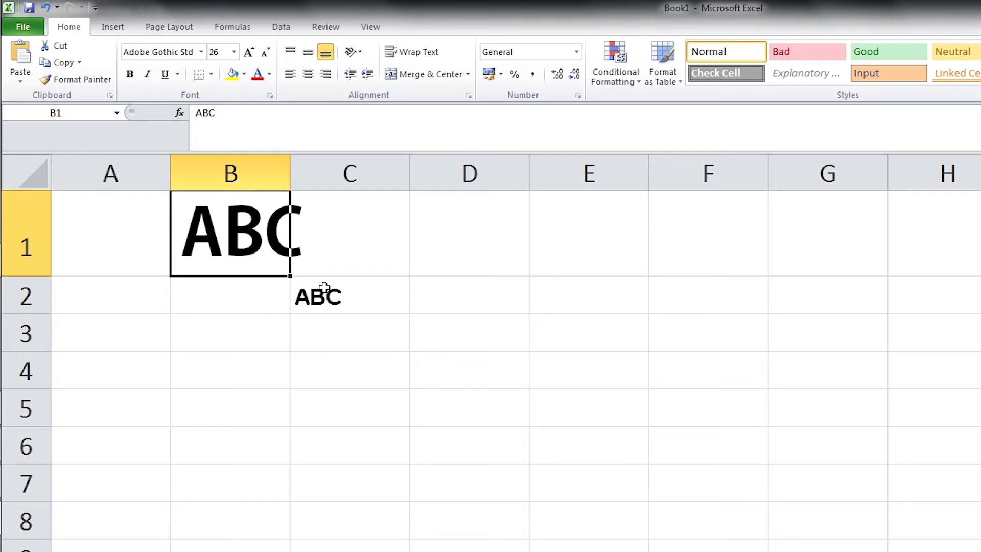
pyautogui.click(368, 244)
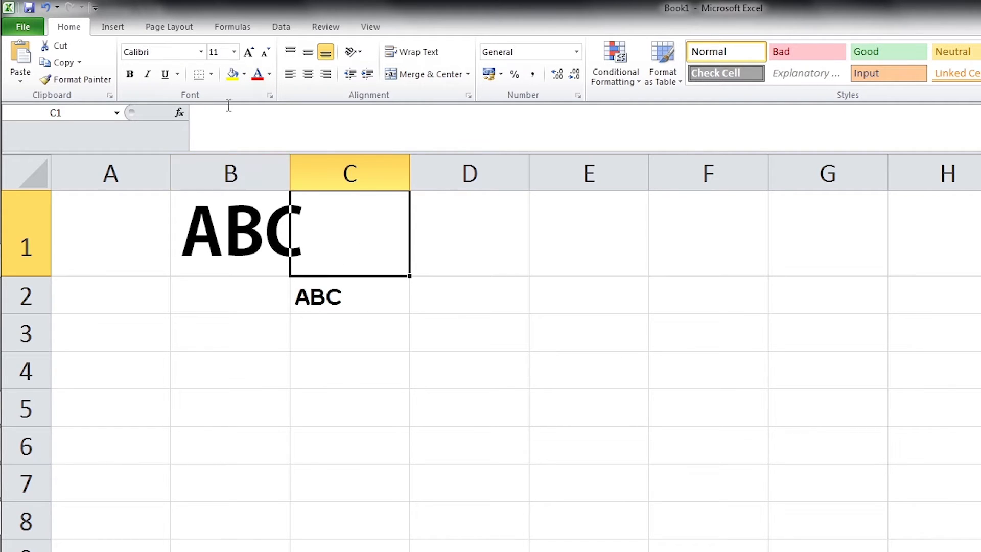
pyautogui.click(327, 300)
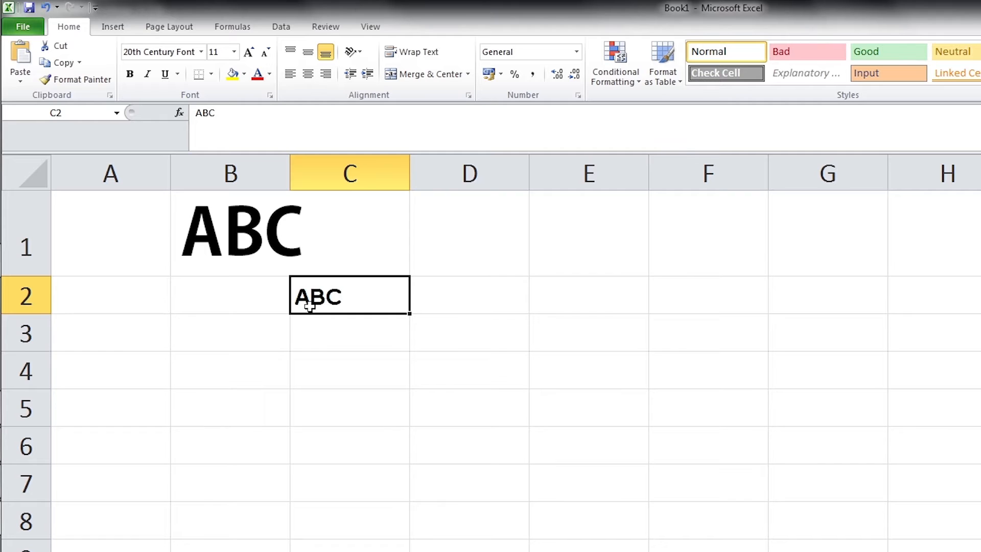
pyautogui.click(205, 307)
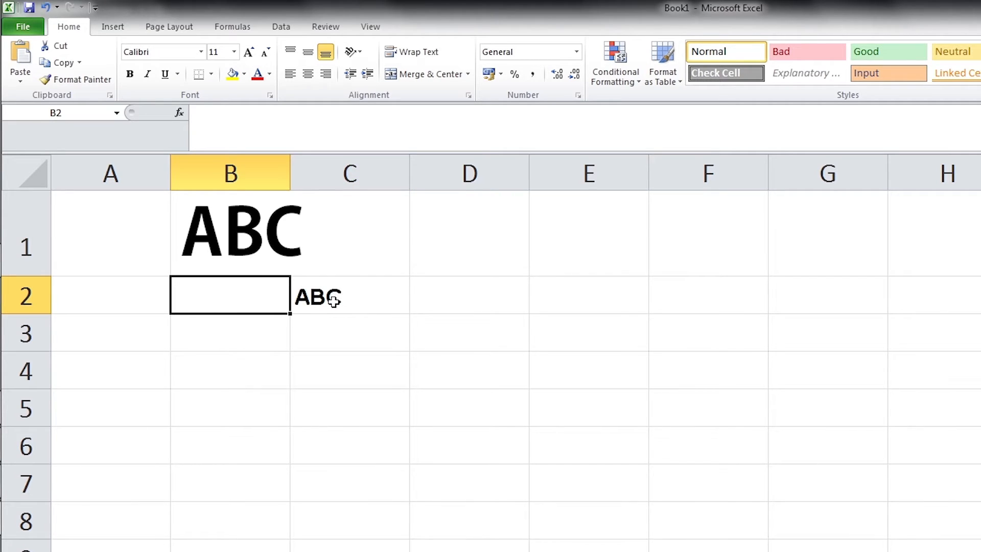
# - Examine the underline styles offered for the text in cell C2 and close the list
pyautogui.click(317, 302)
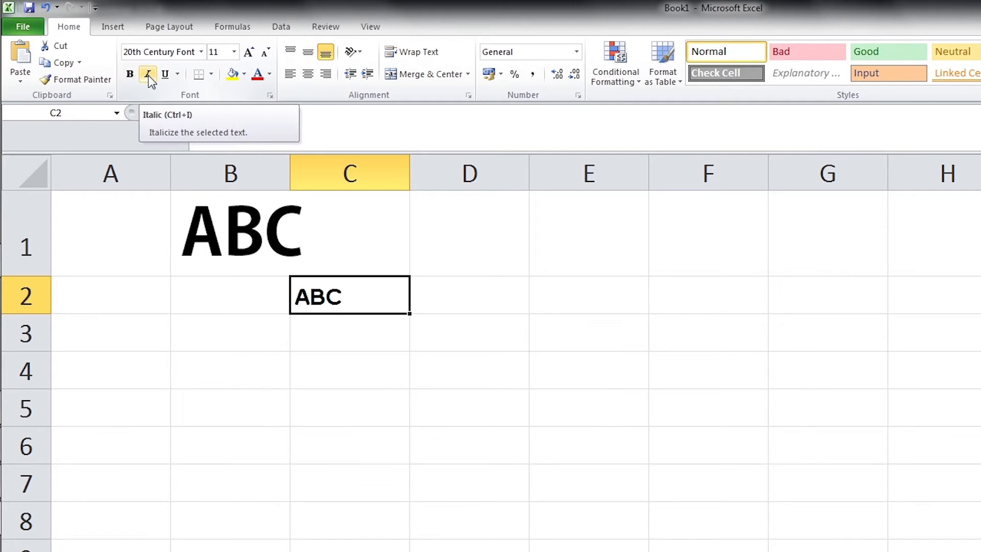
pyautogui.click(177, 76)
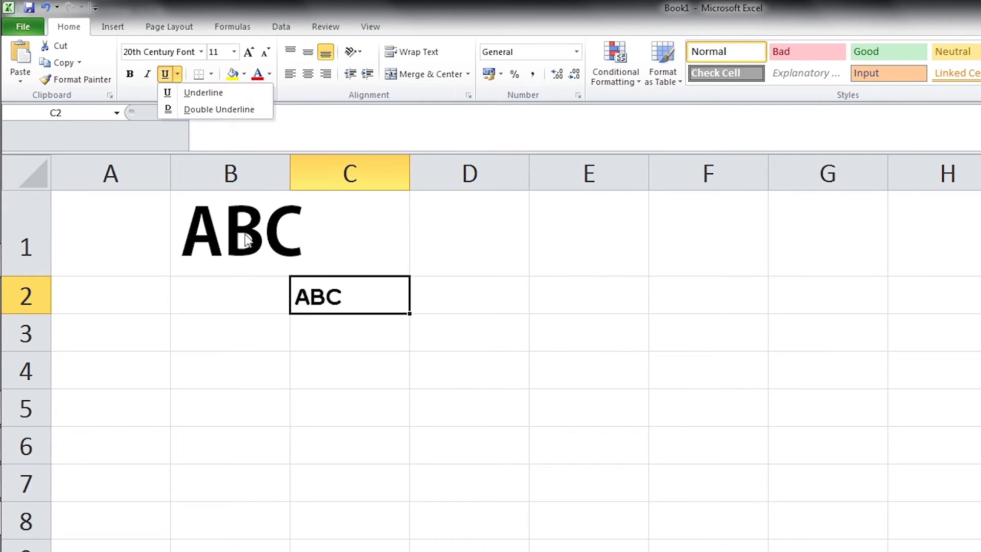
pyautogui.click(322, 244)
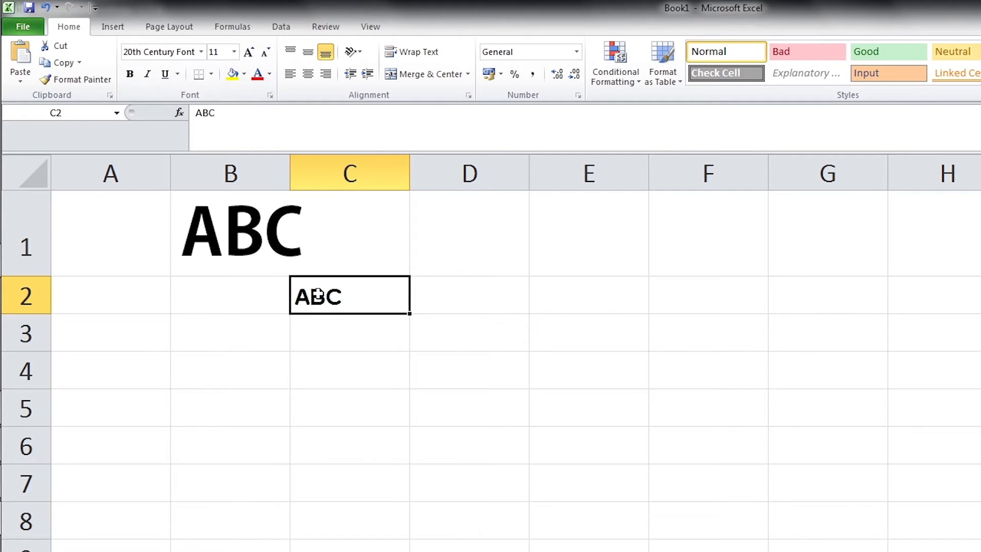
# - Enlarge the text in cell C2 one size at a time up to size 18
pyautogui.click(257, 297)
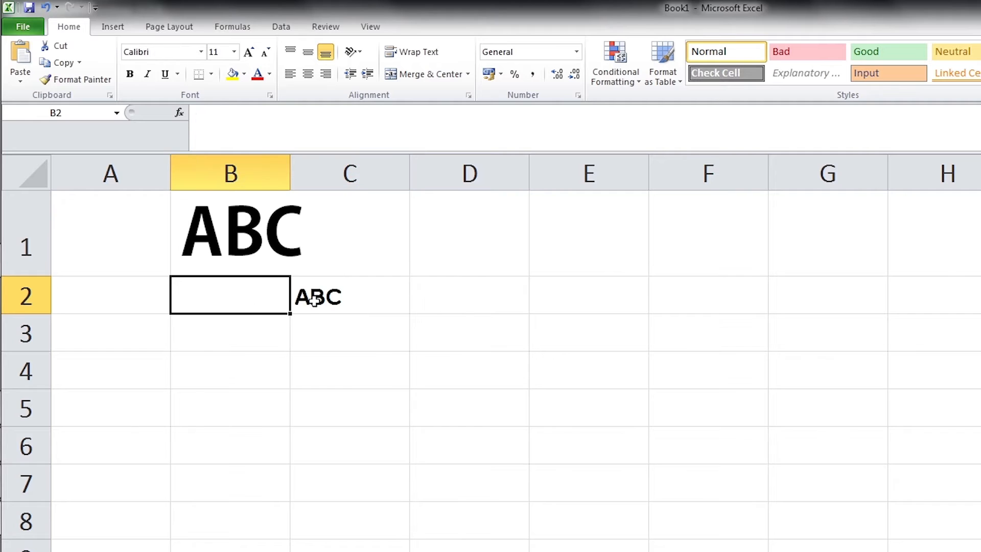
pyautogui.click(315, 301)
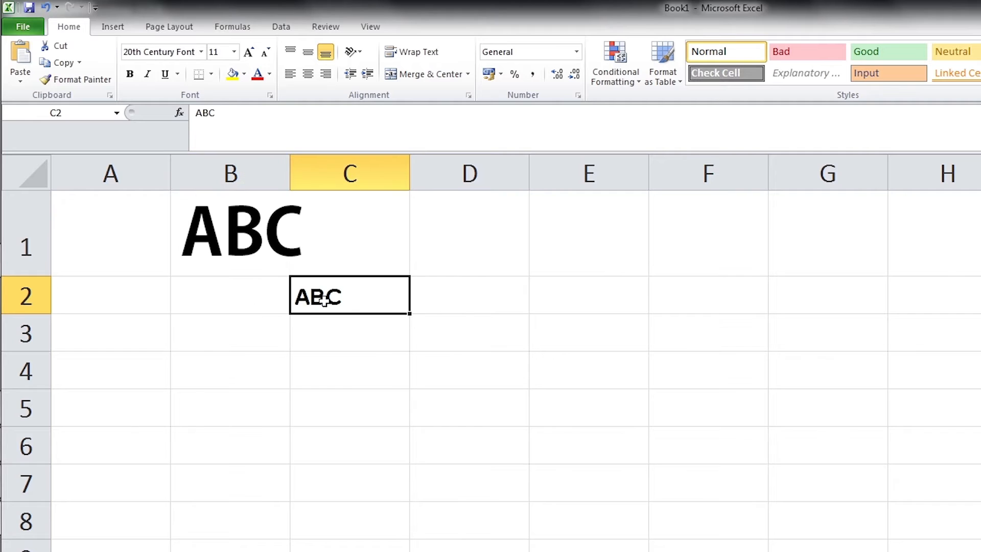
pyautogui.click(254, 52)
pyautogui.click(254, 51)
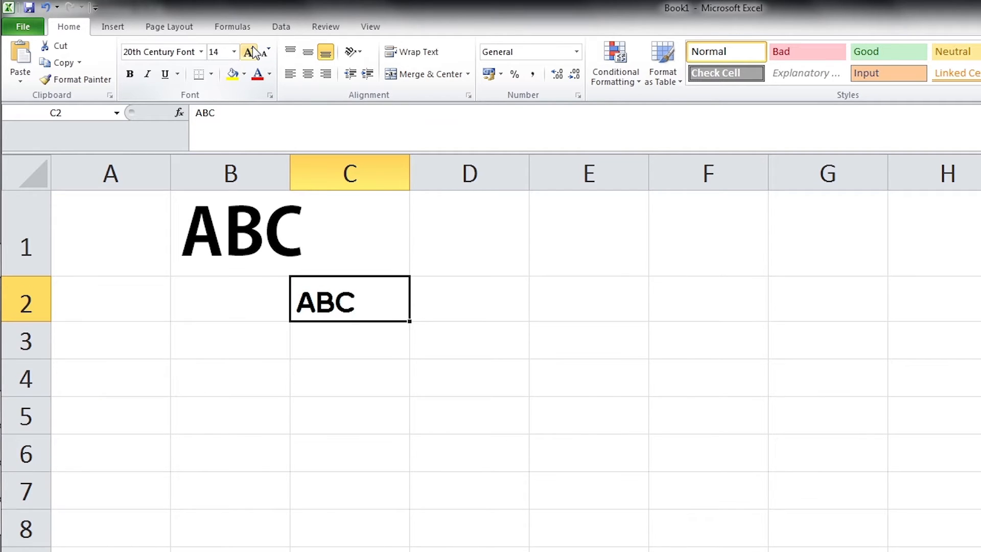
pyautogui.click(253, 51)
pyautogui.click(254, 52)
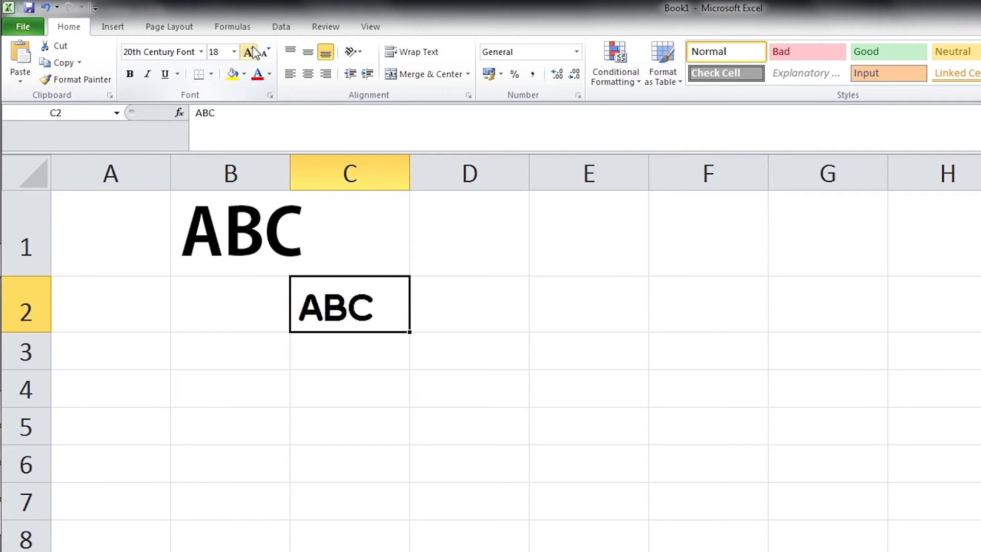
# - Preview the preset font sizes on cell C2 and increase its text incrementally to size 22
pyautogui.click(221, 53)
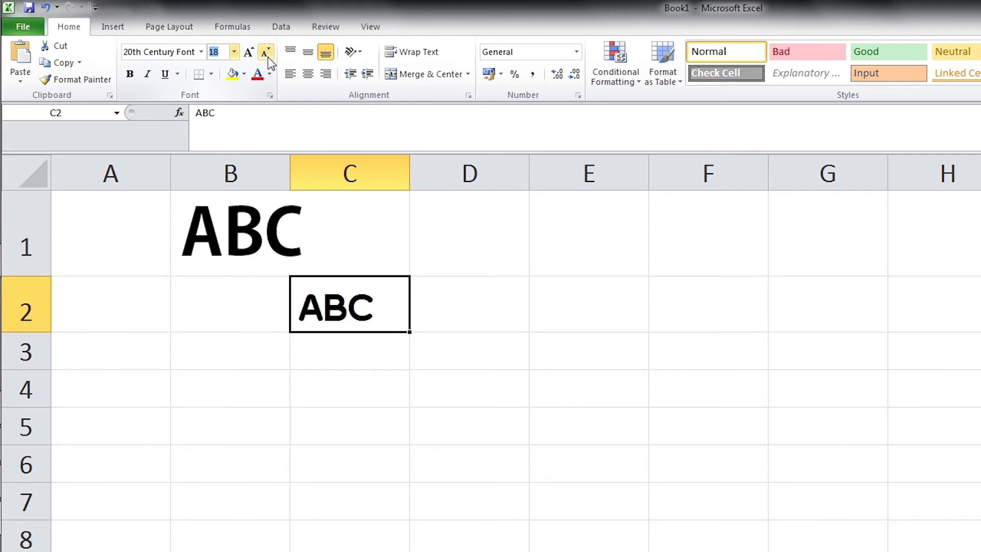
pyautogui.click(234, 52)
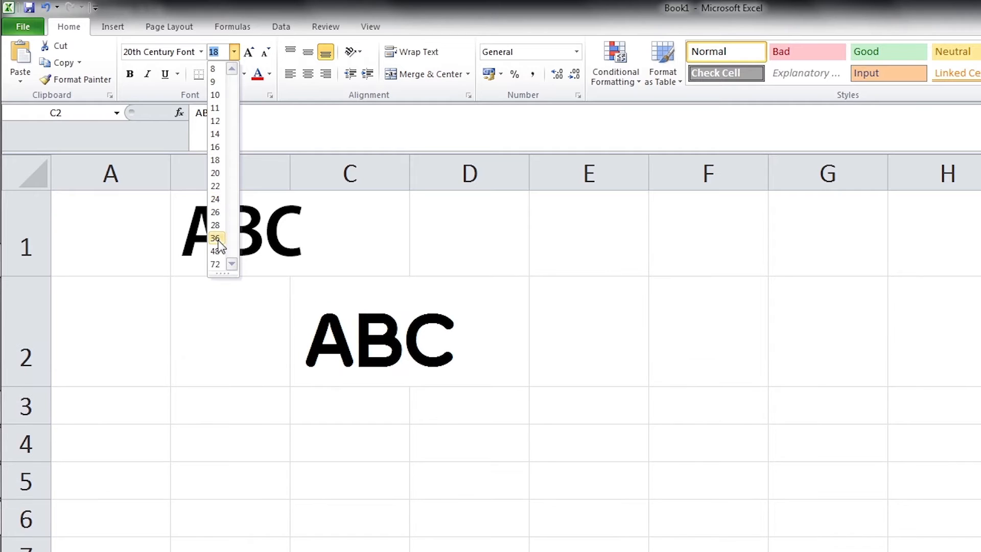
pyautogui.click(250, 52)
pyautogui.click(250, 52)
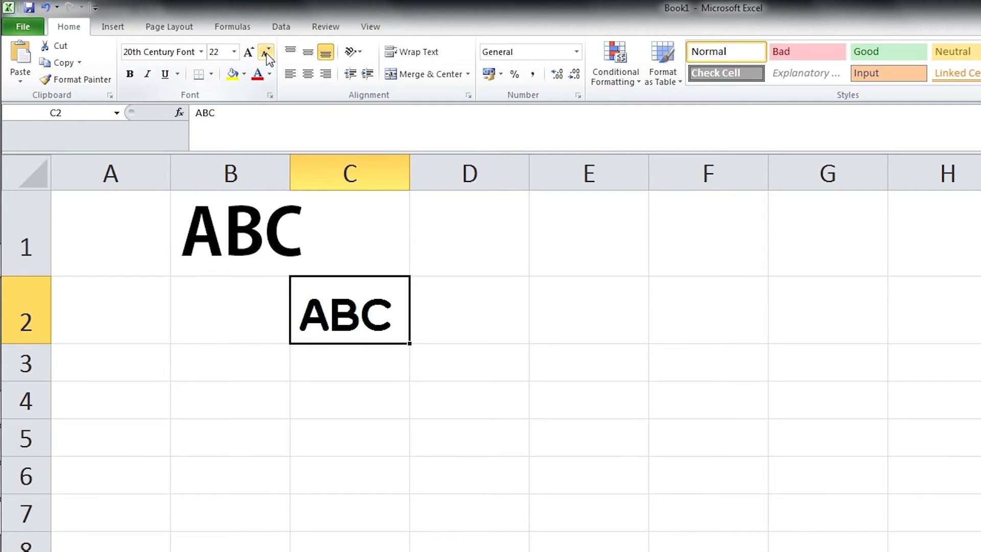
# - Shrink the text in cell C2 one size at a time down to size 8
pyautogui.click(265, 54)
pyautogui.click(265, 53)
pyautogui.click(265, 54)
pyautogui.click(265, 53)
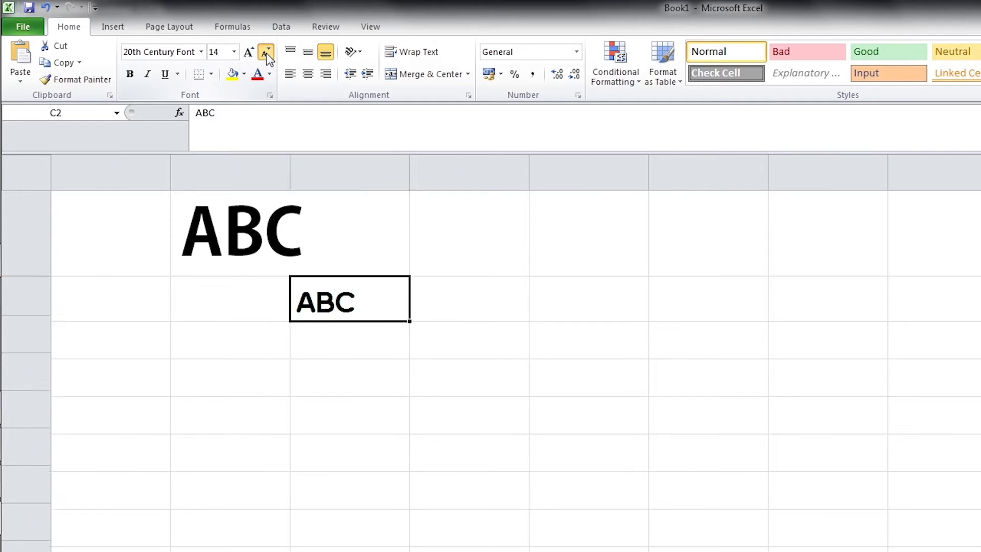
pyautogui.click(265, 53)
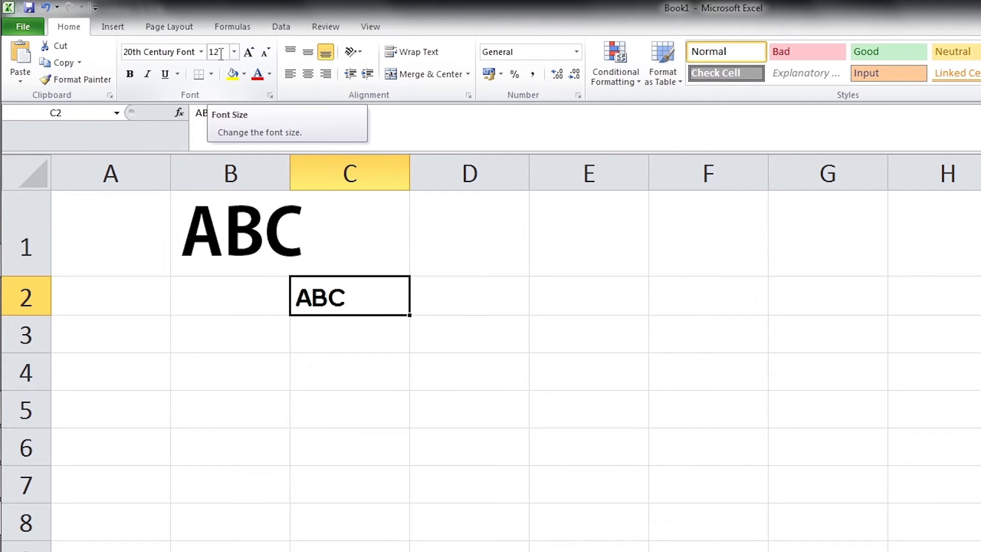
pyautogui.click(265, 53)
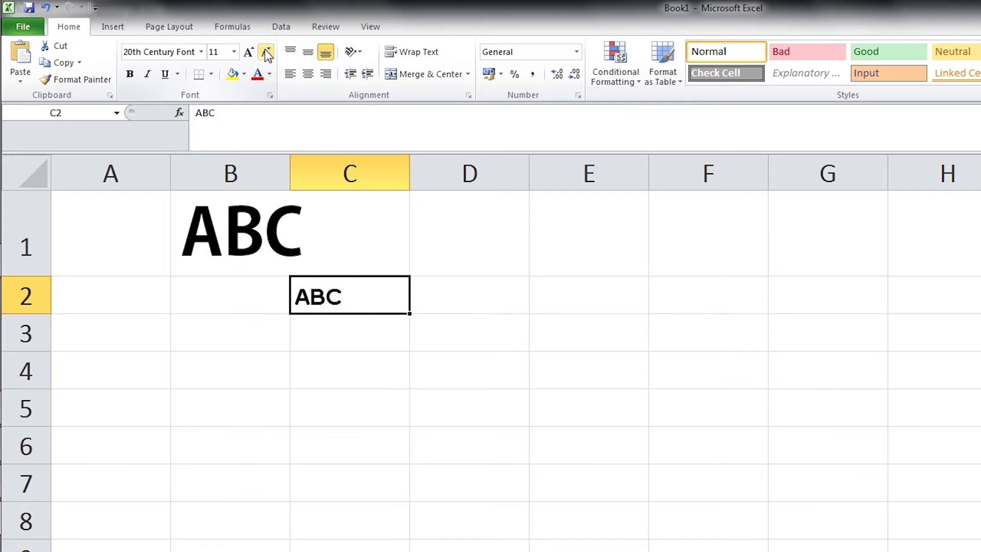
pyautogui.click(266, 53)
pyautogui.click(264, 49)
pyautogui.click(265, 49)
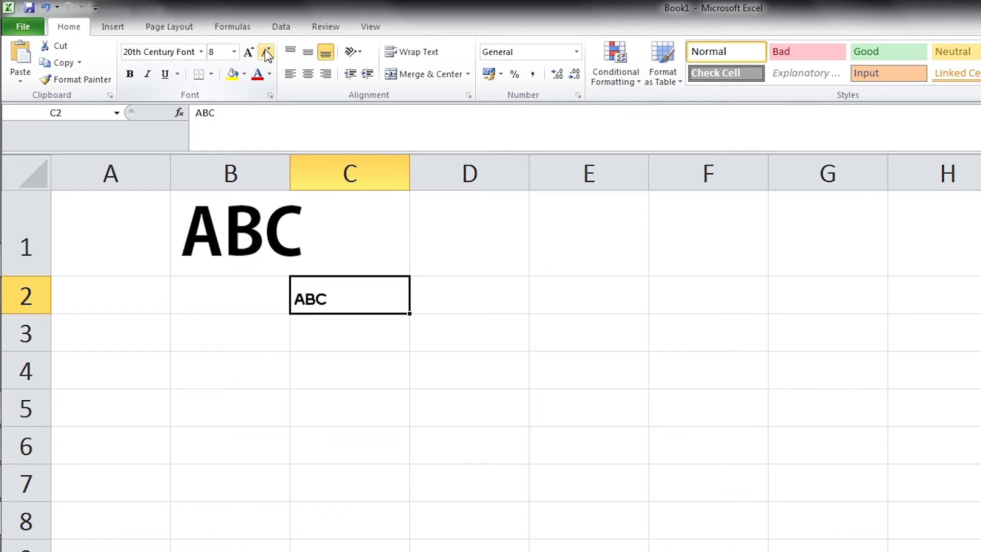
# - Set a custom font size of 2 for the text in cell C2
pyautogui.click(217, 53)
pyautogui.write('2')
pyautogui.press('Return')
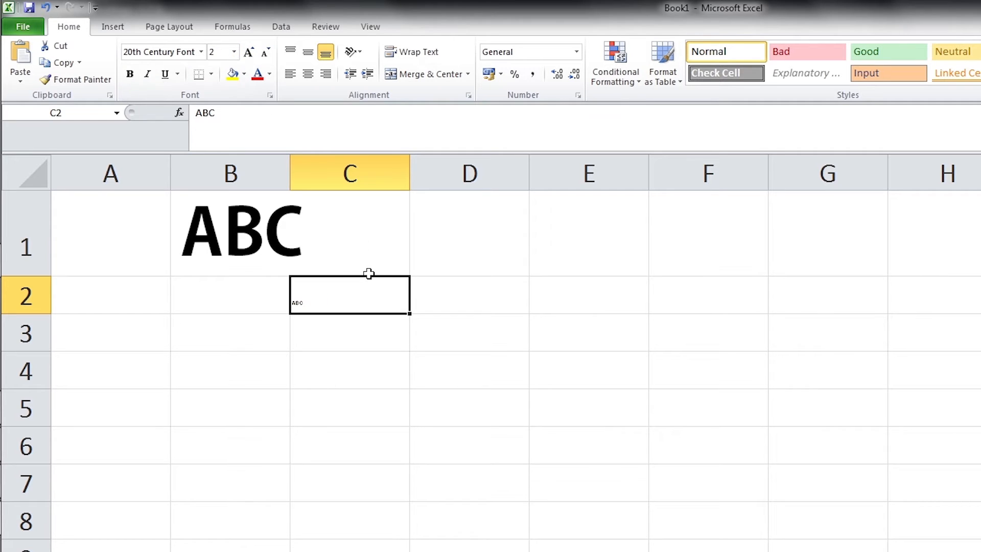
# - Enlarge the text in cell C2 incrementally to size 11 and preview the preset font sizes without applying one
pyautogui.click(251, 55)
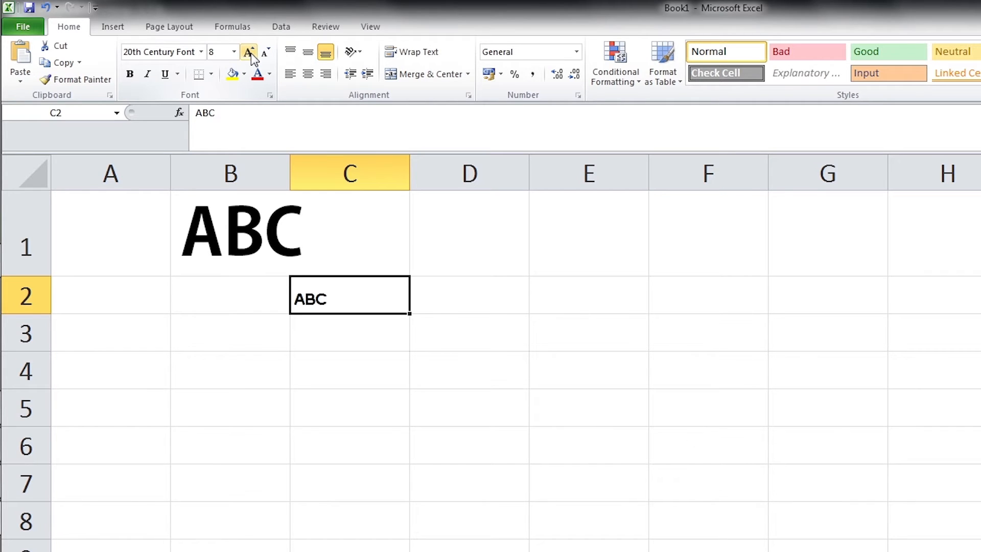
pyautogui.click(252, 54)
pyautogui.click(249, 56)
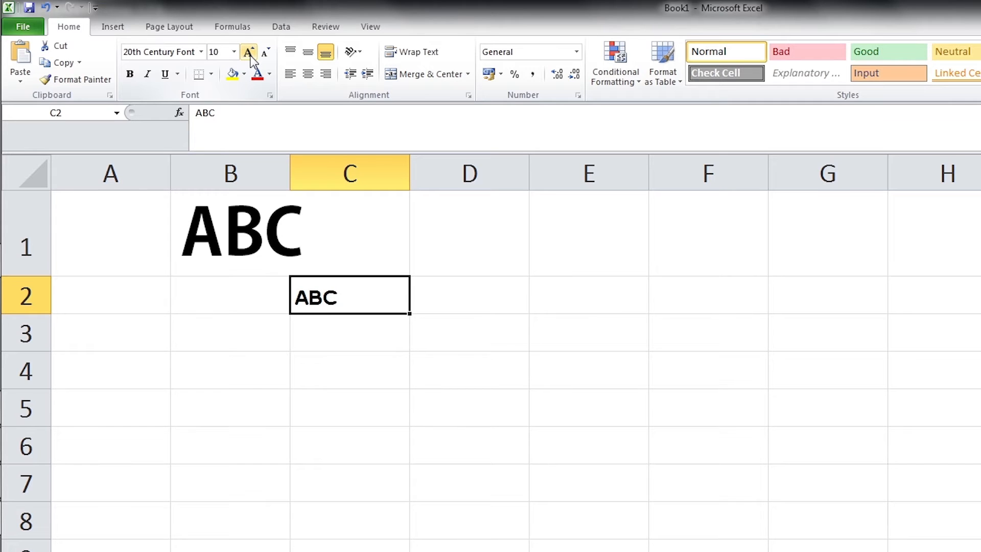
pyautogui.click(251, 55)
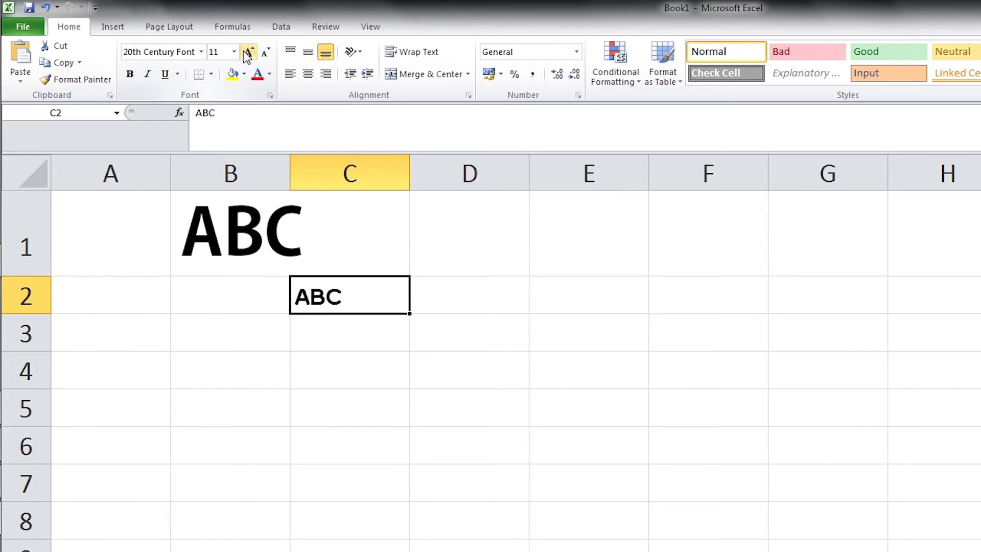
pyautogui.click(233, 52)
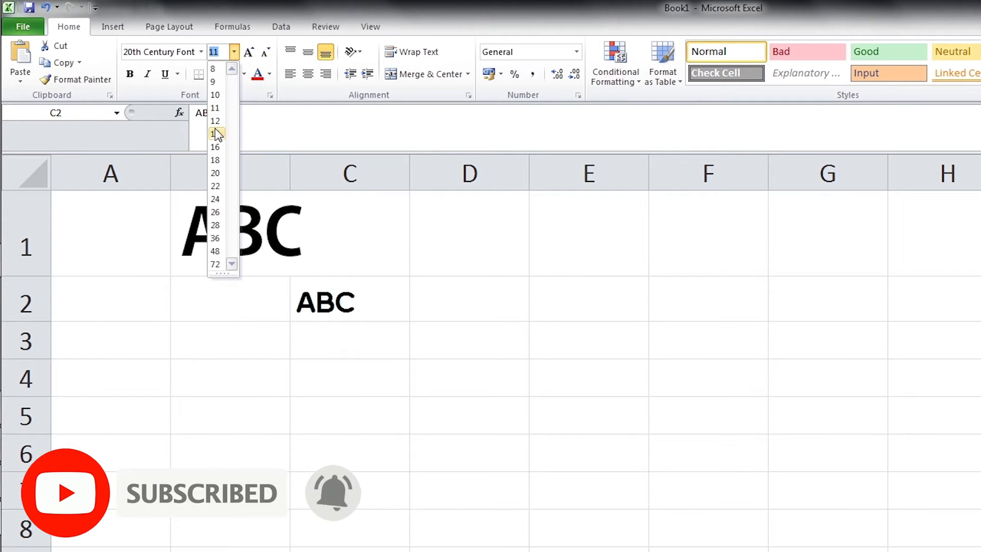
pyautogui.click(292, 98)
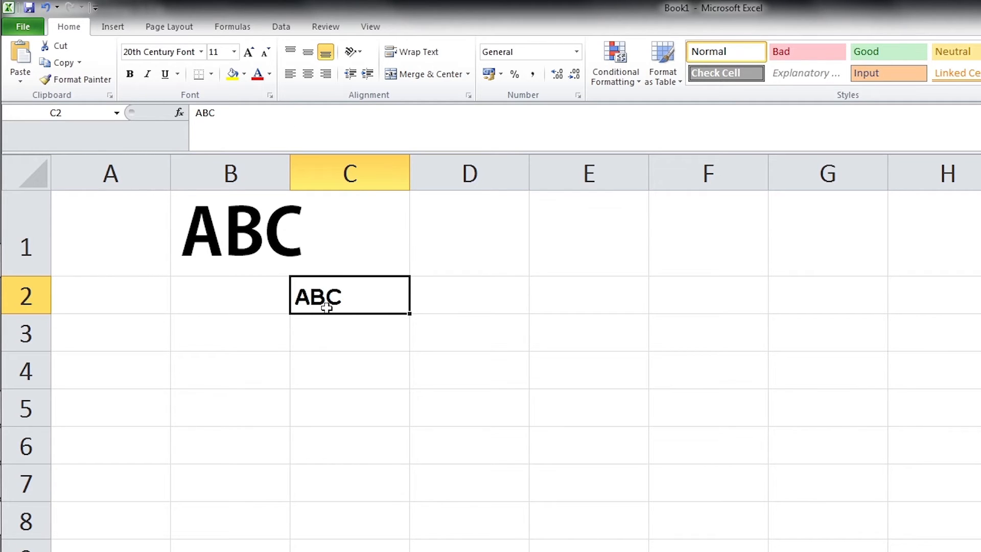
# - Fill cell C2 with yellow
pyautogui.click(232, 74)
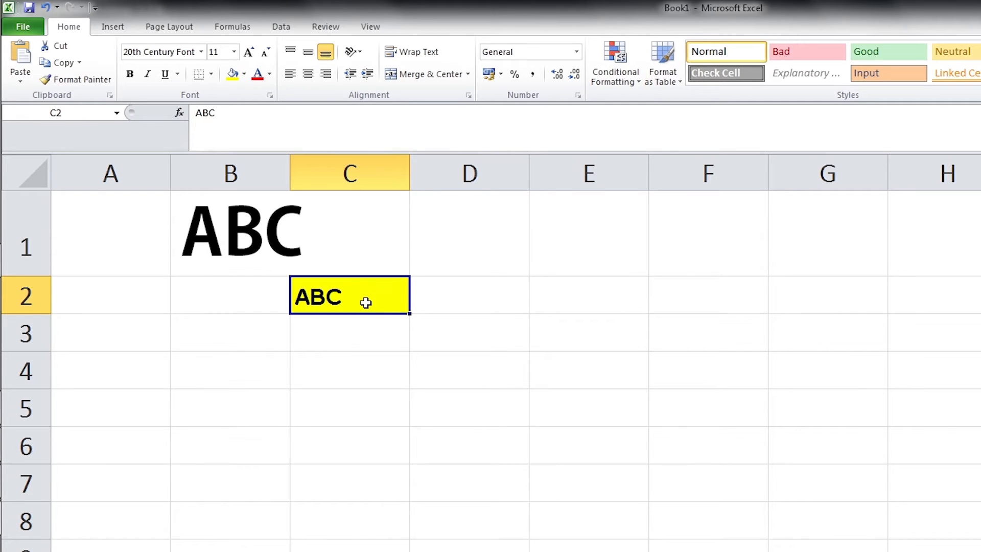
# - Examine the fill palette, the standard and custom colors and the color models for cell C2, and cancel without changing the fill
pyautogui.click(244, 75)
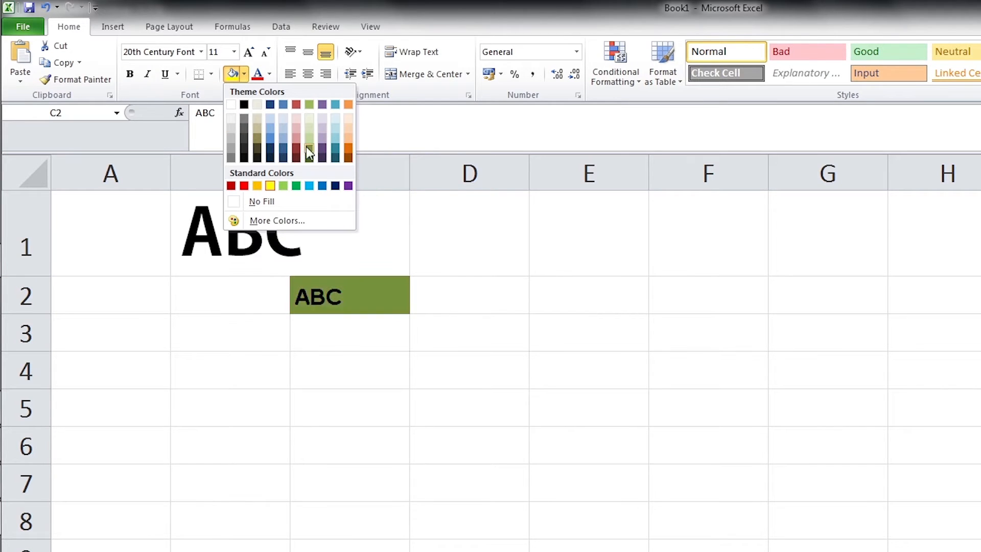
pyautogui.click(261, 223)
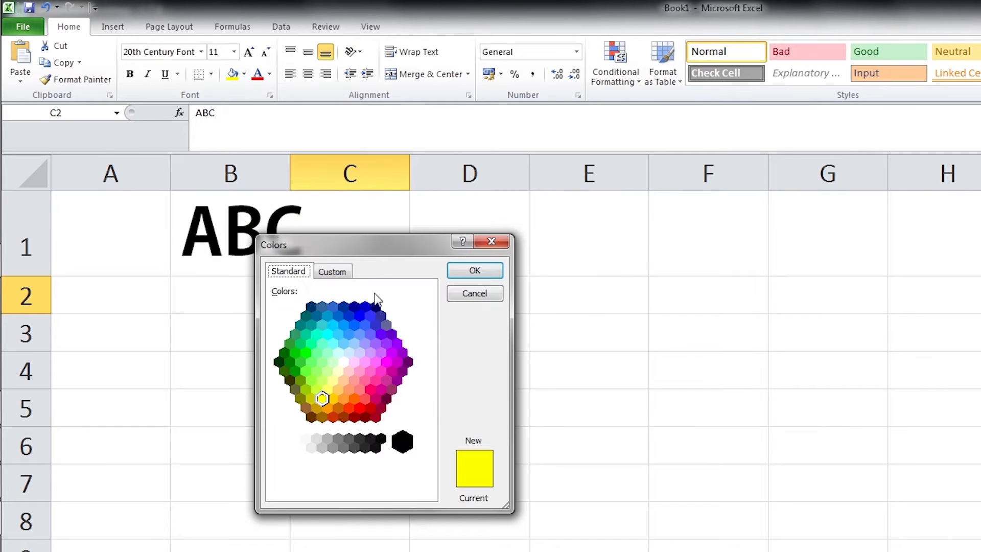
pyautogui.moveTo(359, 250); pyautogui.dragTo(557, 241)
pyautogui.click(537, 266)
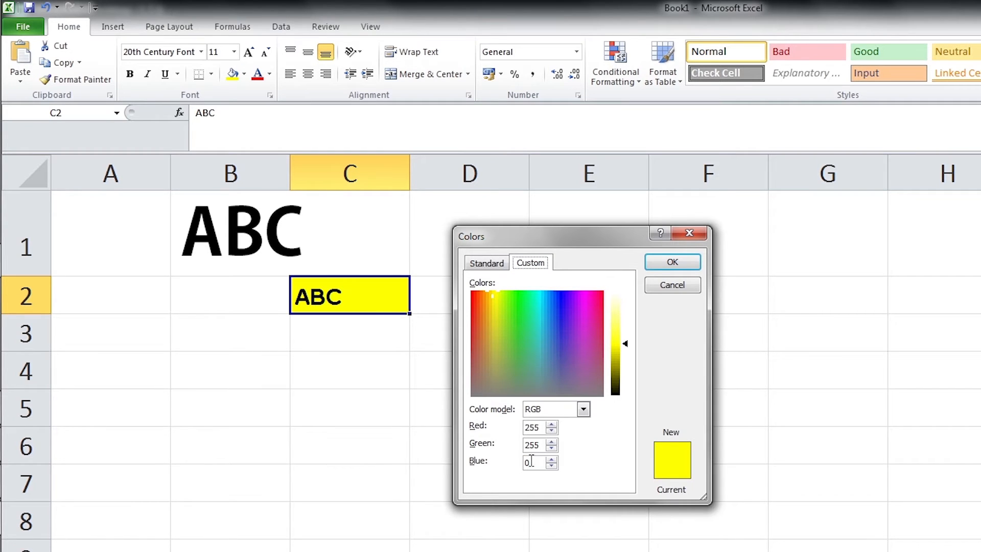
pyautogui.click(583, 409)
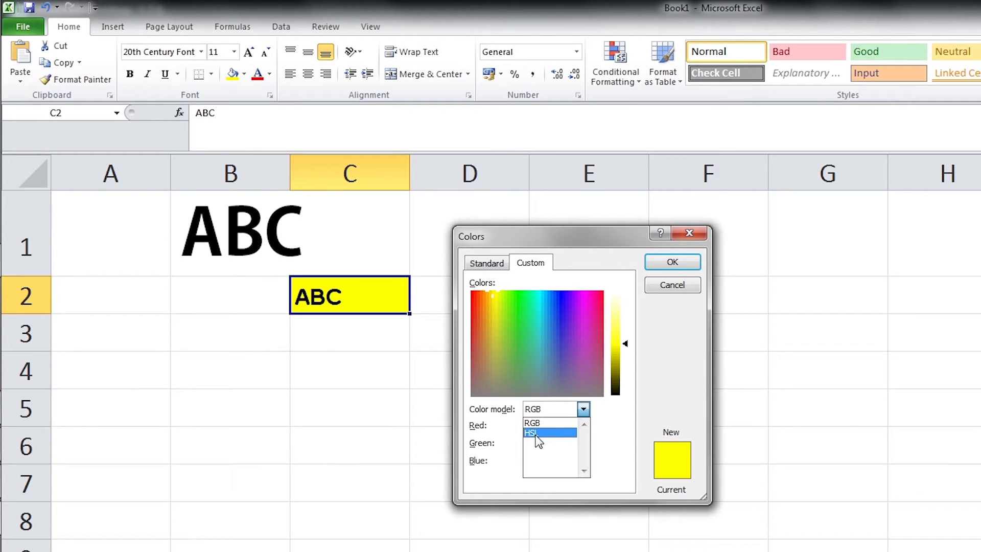
pyautogui.click(610, 425)
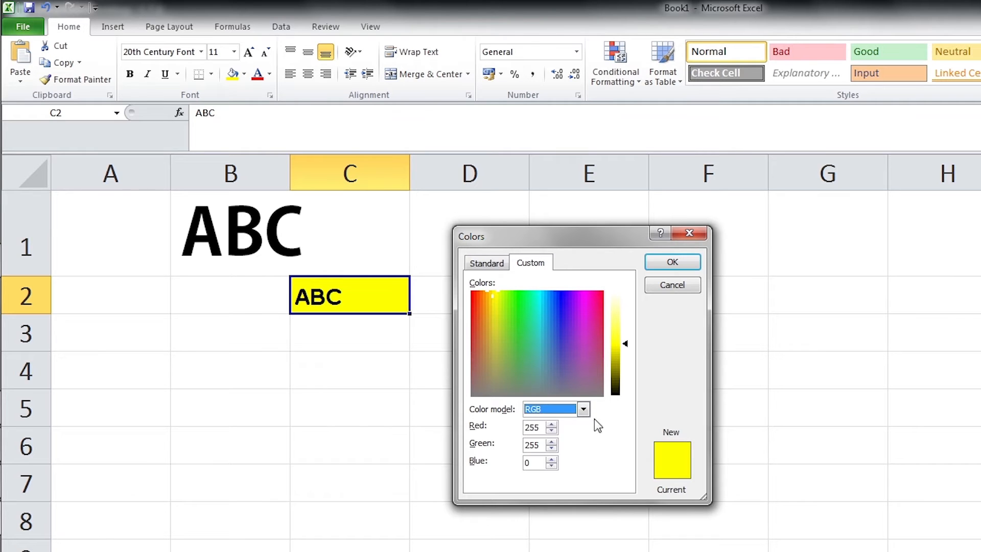
pyautogui.click(672, 285)
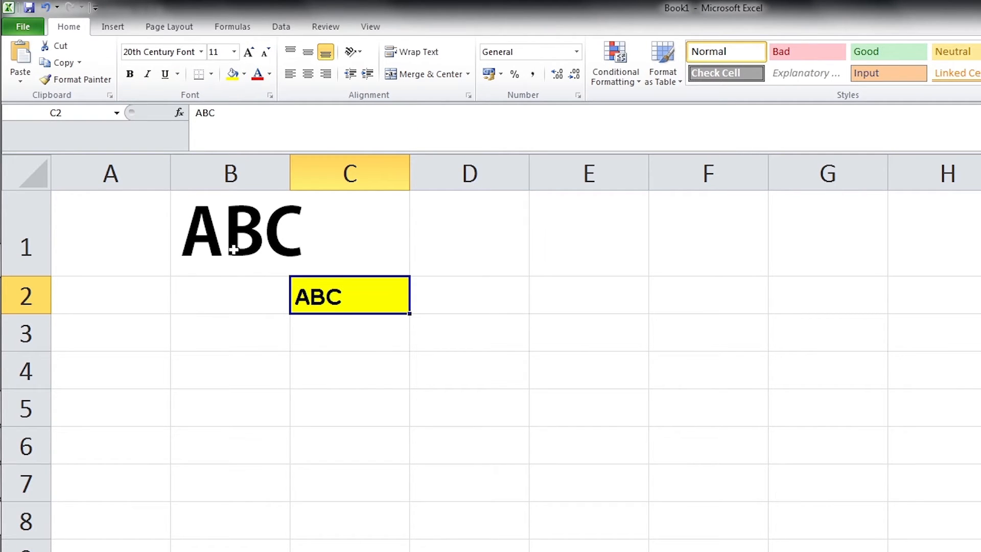
# - Color the text in cell B1 with standard blue and reset it to the automatic font color
pyautogui.click(250, 237)
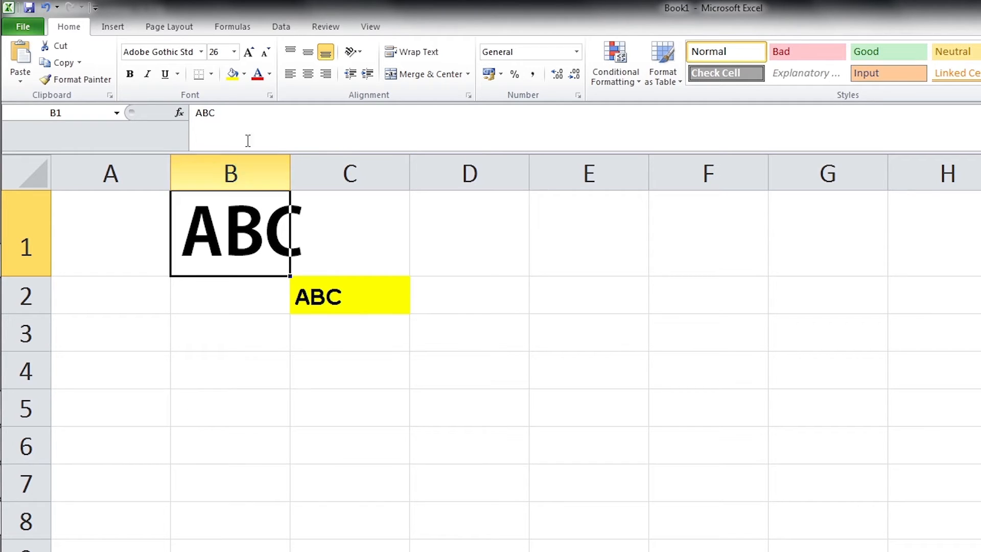
pyautogui.click(270, 74)
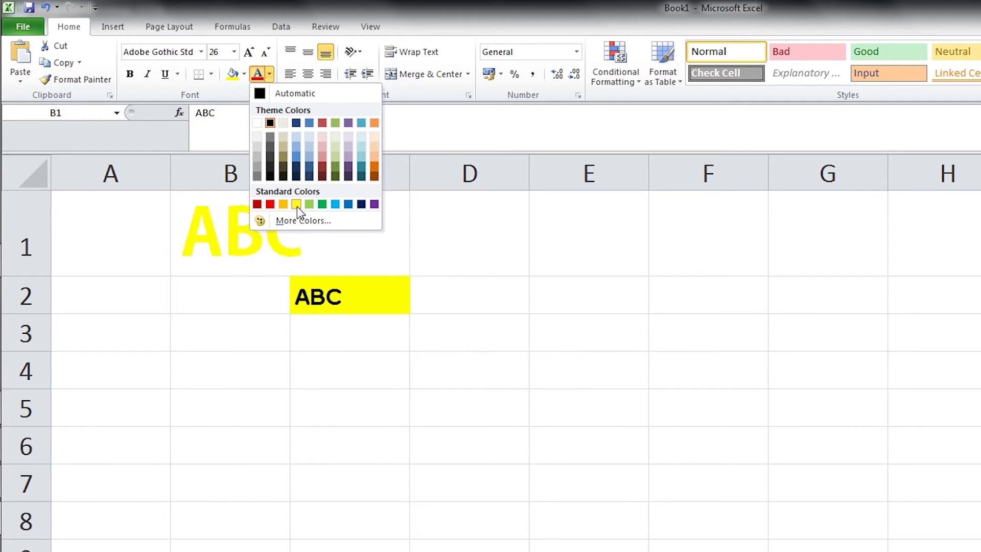
pyautogui.click(347, 204)
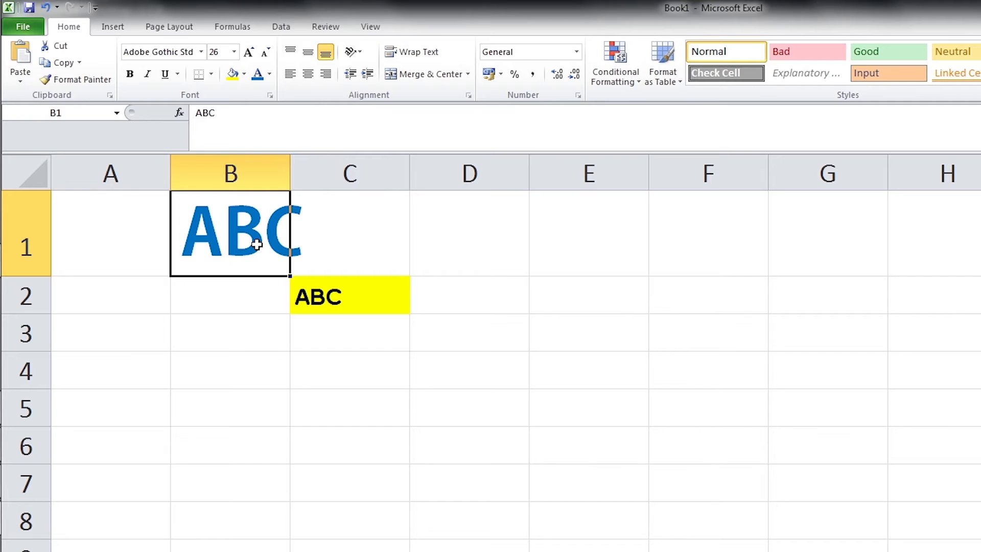
pyautogui.click(269, 77)
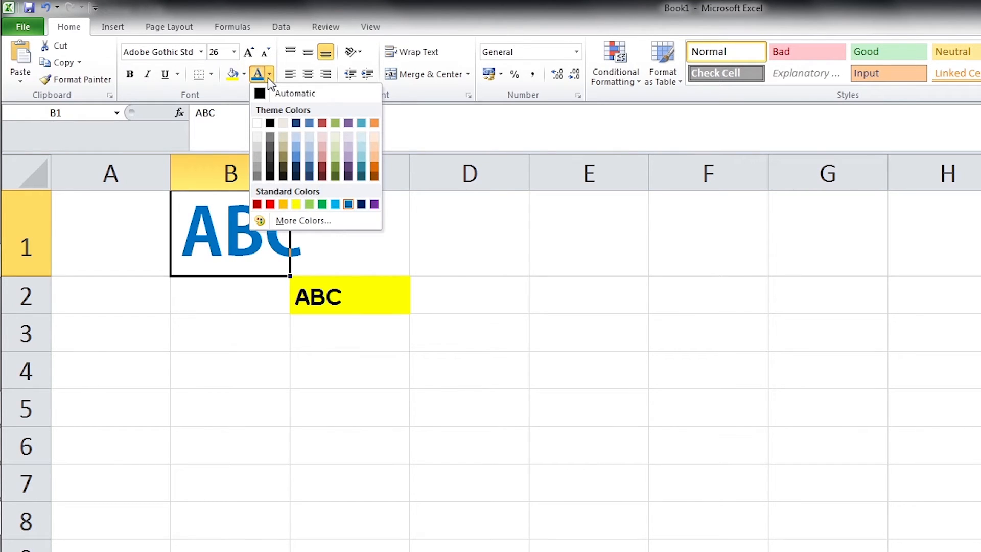
pyautogui.click(272, 93)
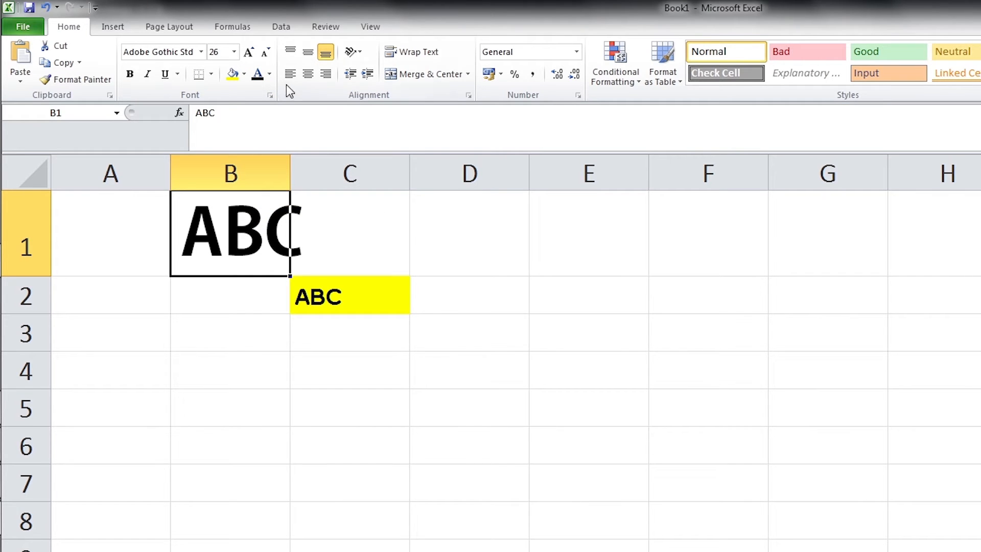
# - Change the font color of the text in cell B1 to standard red and select cell C2
pyautogui.click(269, 74)
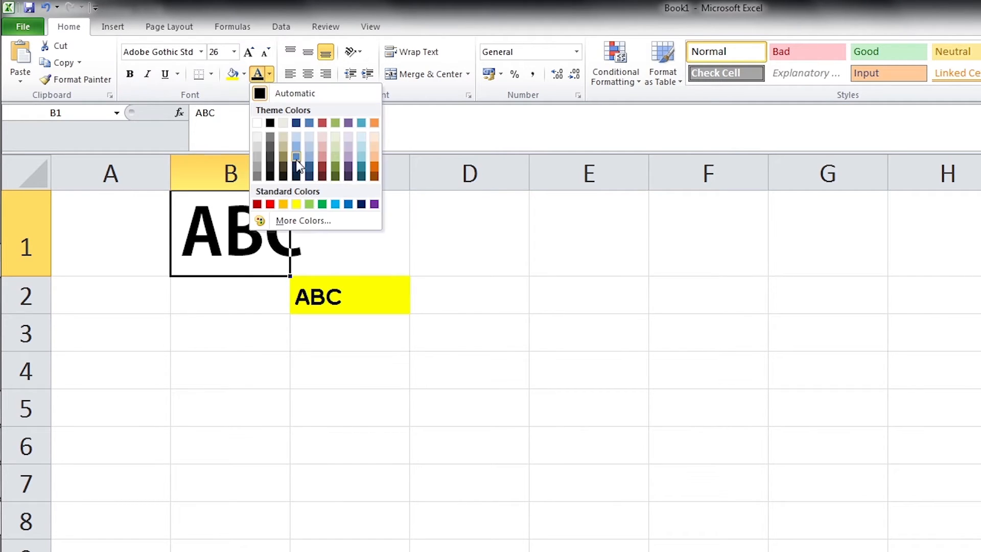
pyautogui.click(270, 204)
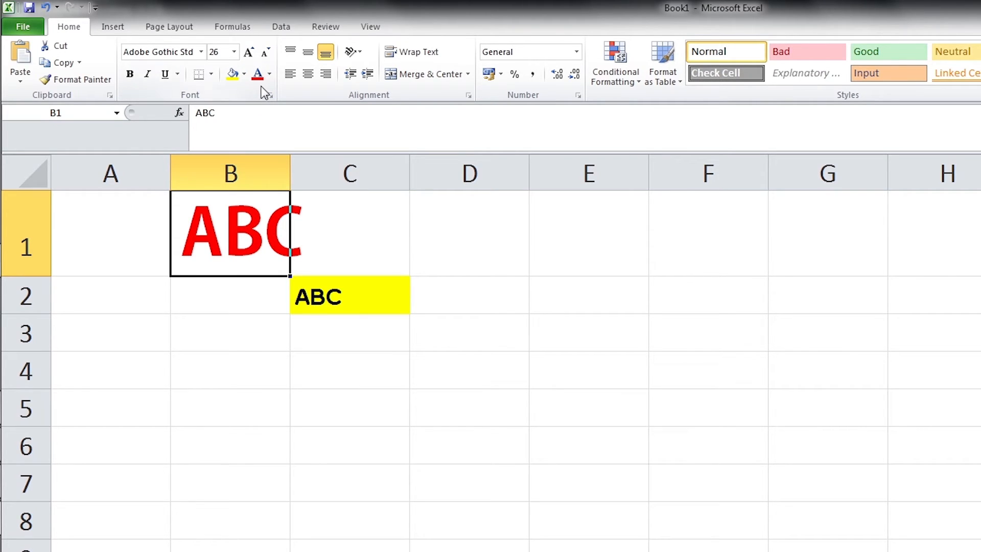
pyautogui.click(316, 297)
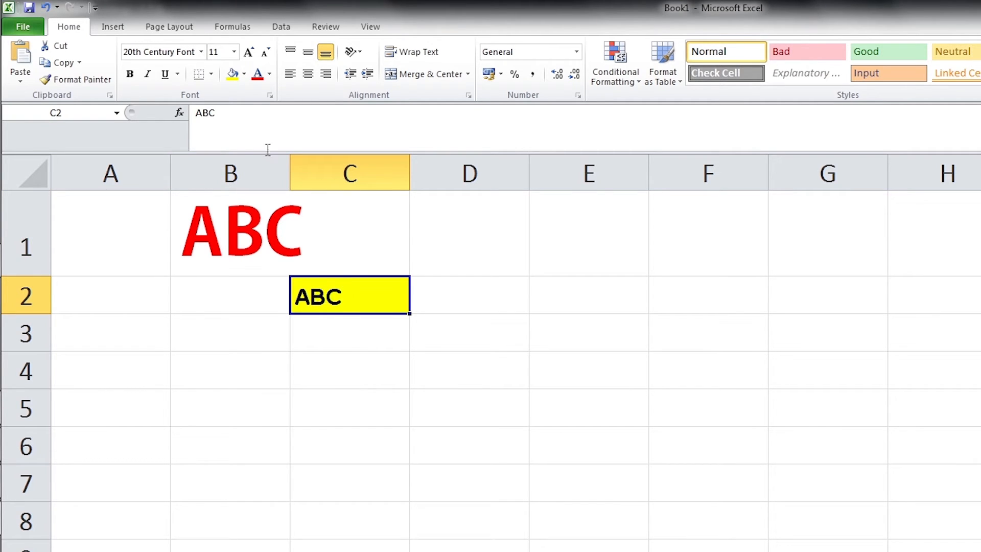
# - Change the font color of the text in cell C2 to standard red
pyautogui.click(269, 75)
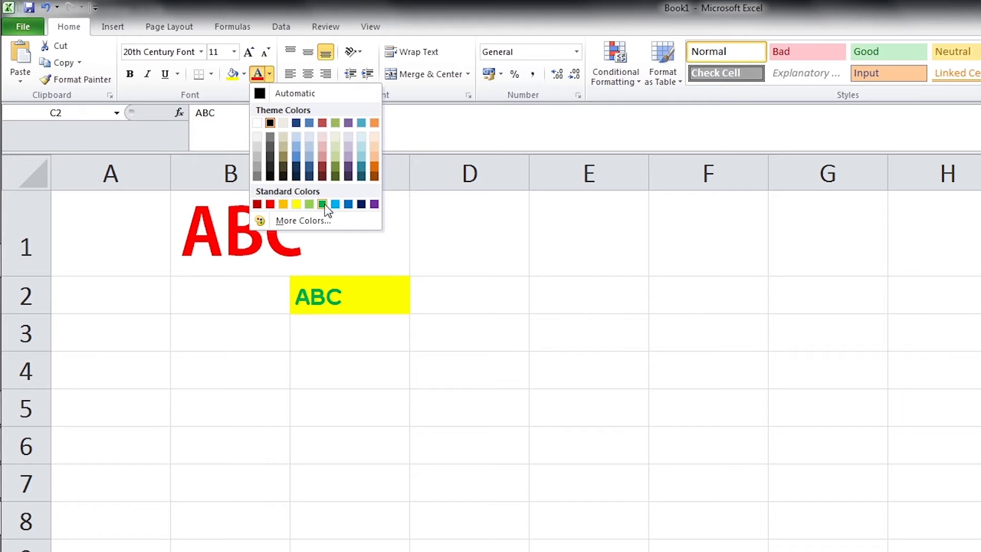
pyautogui.click(180, 152)
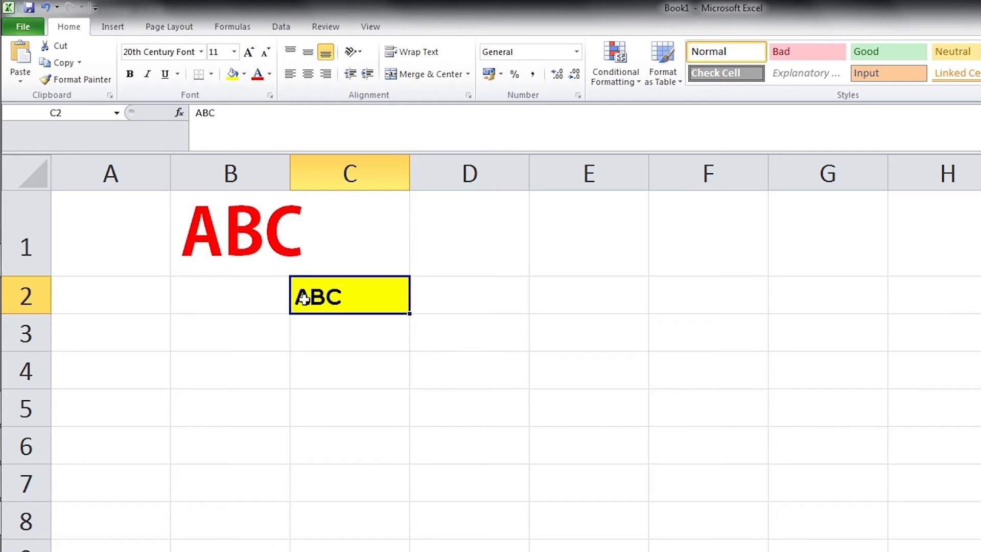
pyautogui.click(258, 75)
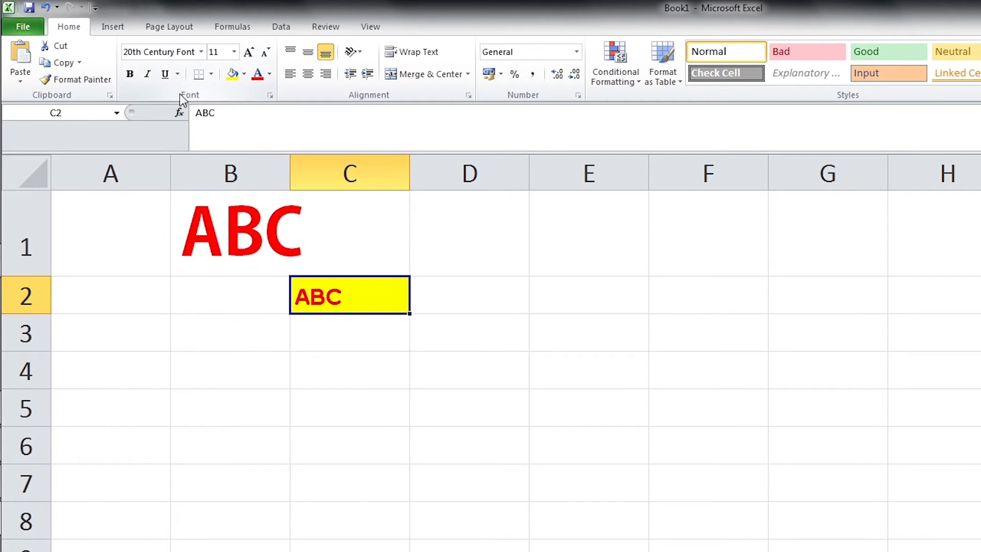
# - Examine the number, alignment, font, border and protection settings in the Format Cells dialog for cell C2
pyautogui.click(272, 97)
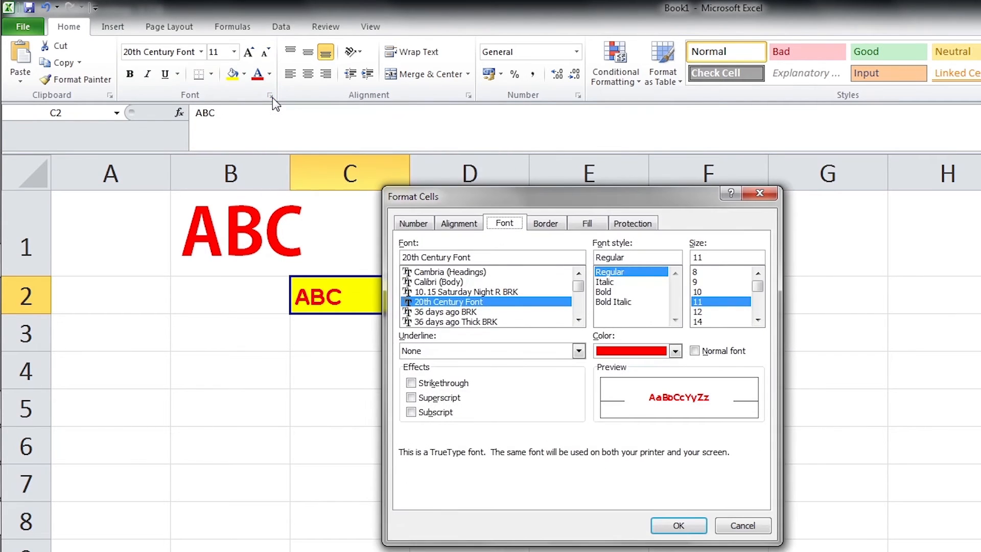
pyautogui.moveTo(481, 193); pyautogui.dragTo(565, 195)
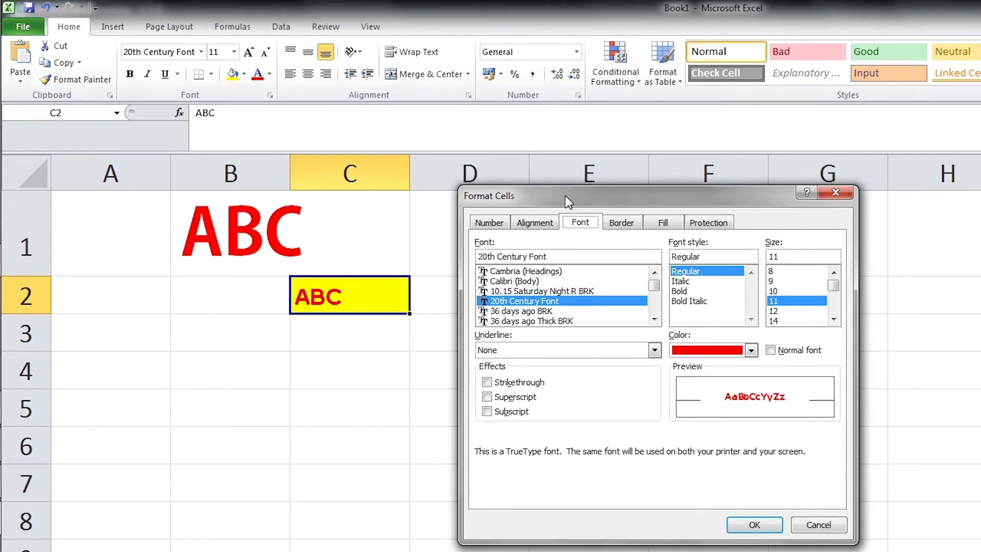
pyautogui.click(490, 225)
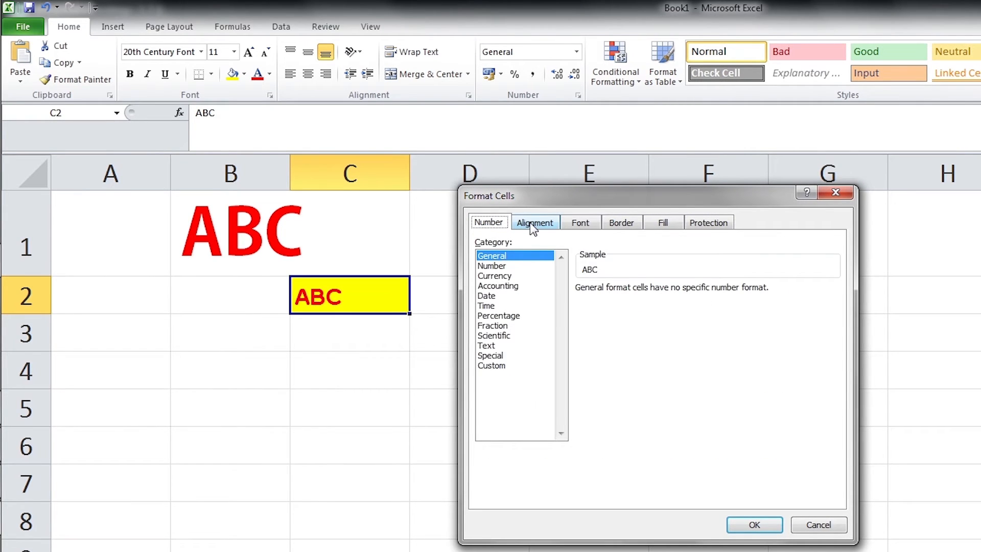
pyautogui.click(532, 226)
pyautogui.click(582, 229)
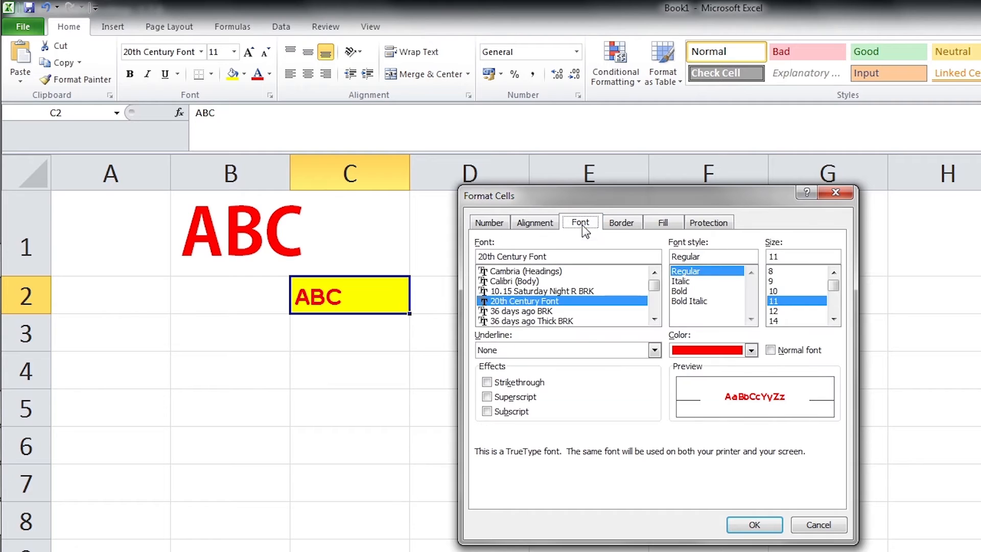
pyautogui.click(619, 224)
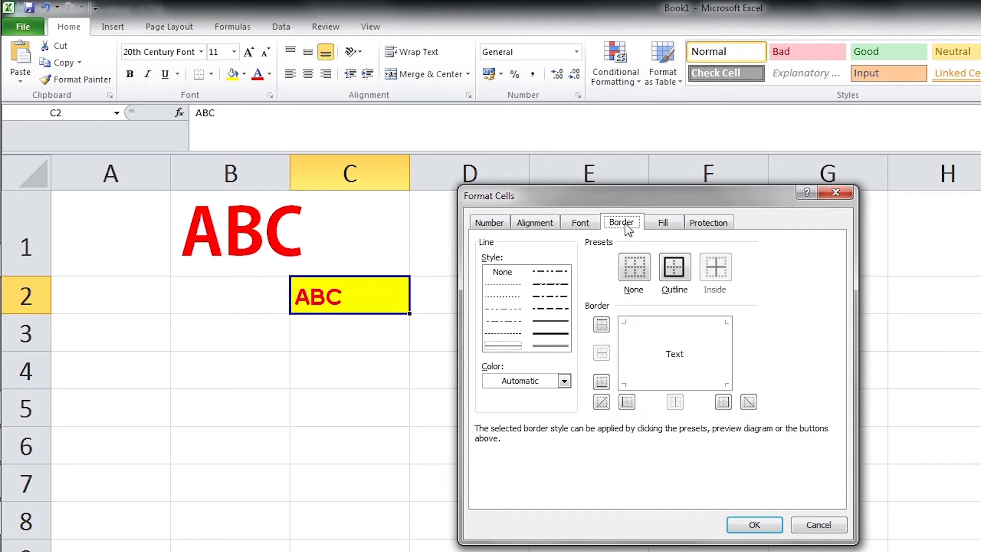
pyautogui.click(718, 225)
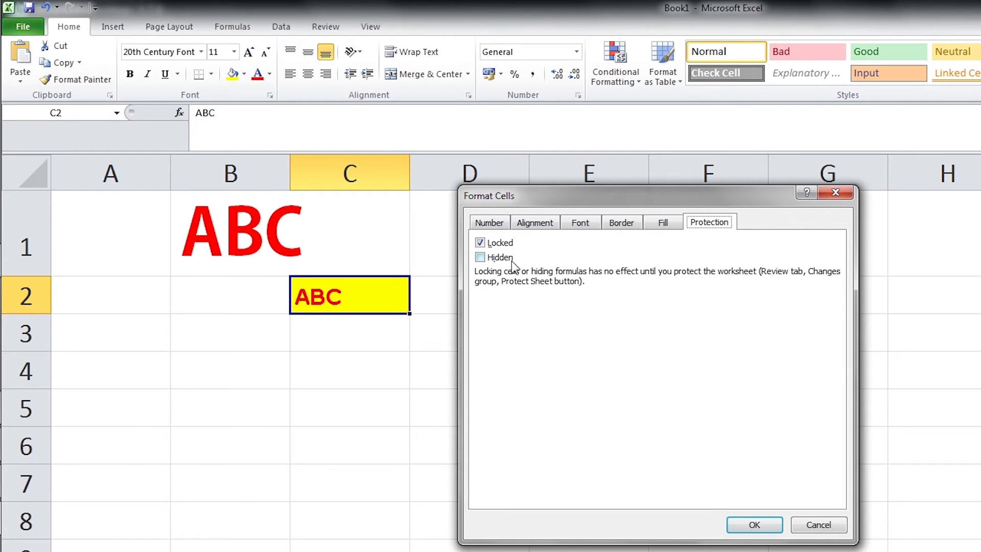
pyautogui.click(501, 228)
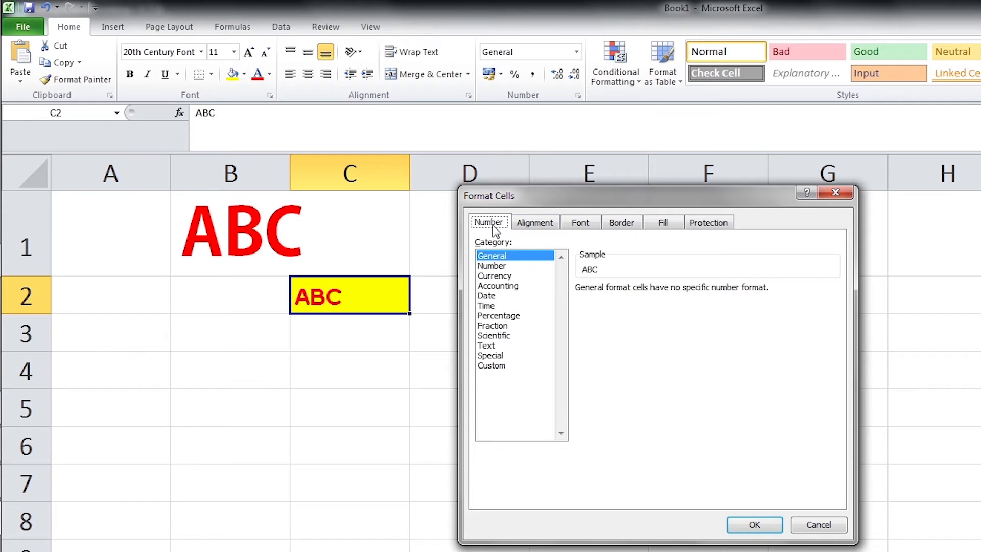
pyautogui.click(540, 228)
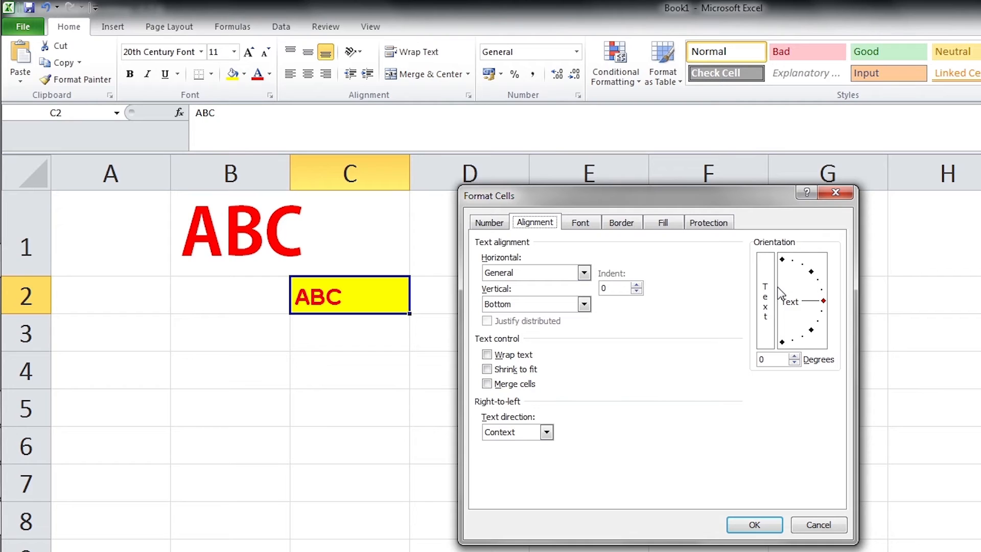
# - Apply the Number format to cell C2 with 0 decimal places and negative numbers shown in parentheses as (1234)
pyautogui.click(489, 222)
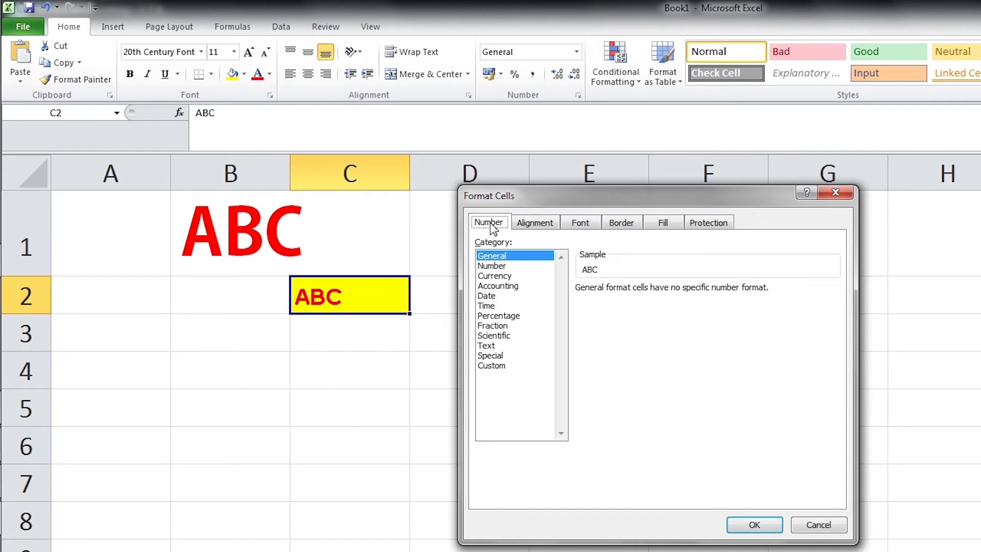
pyautogui.click(491, 267)
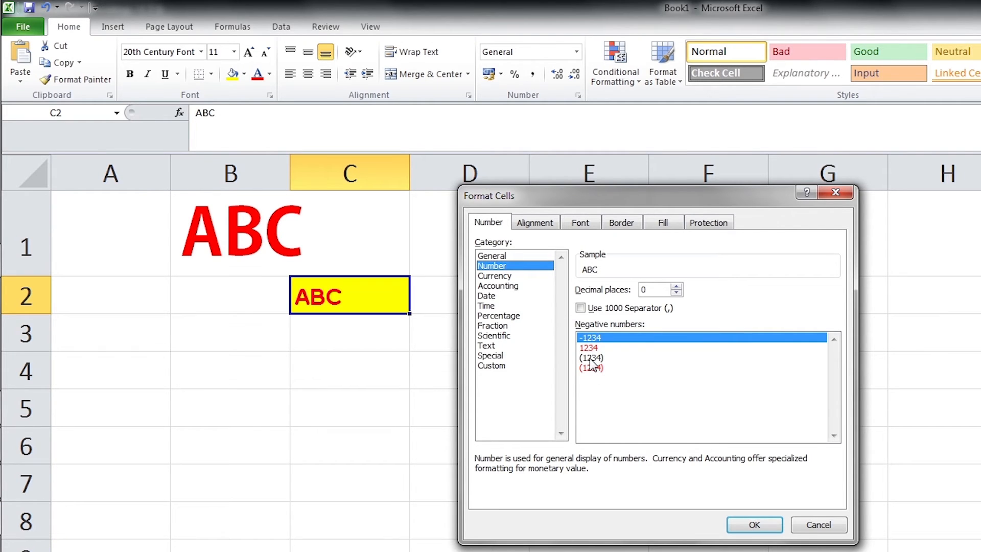
pyautogui.click(591, 357)
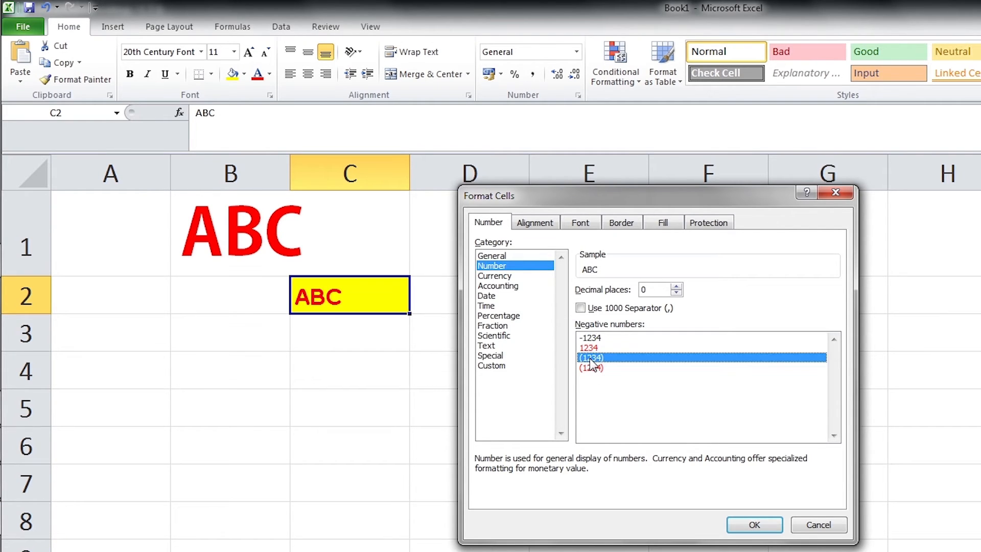
pyautogui.click(753, 525)
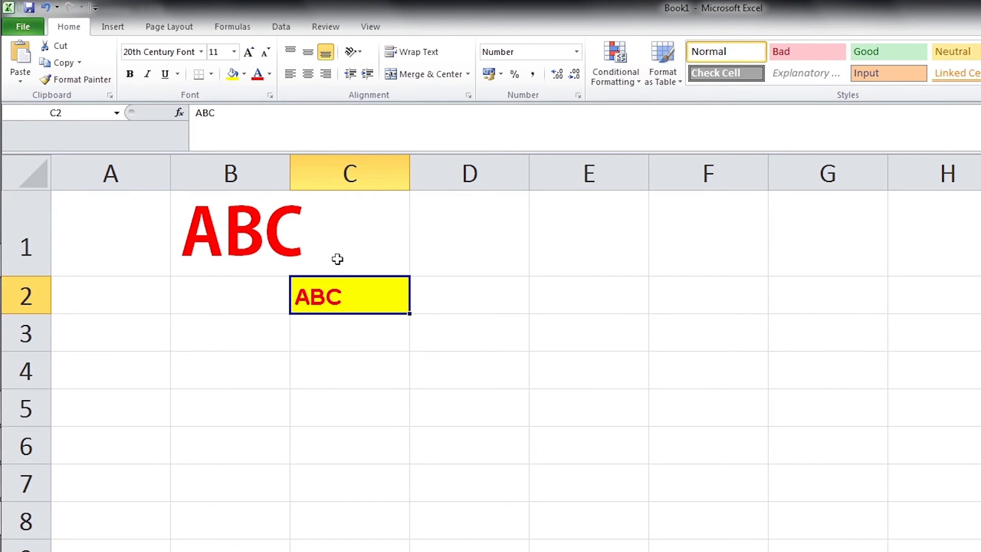
# - Examine the currency, accounting, date, percentage and fraction number formats for cell C2, ending on the Date category
pyautogui.click(269, 96)
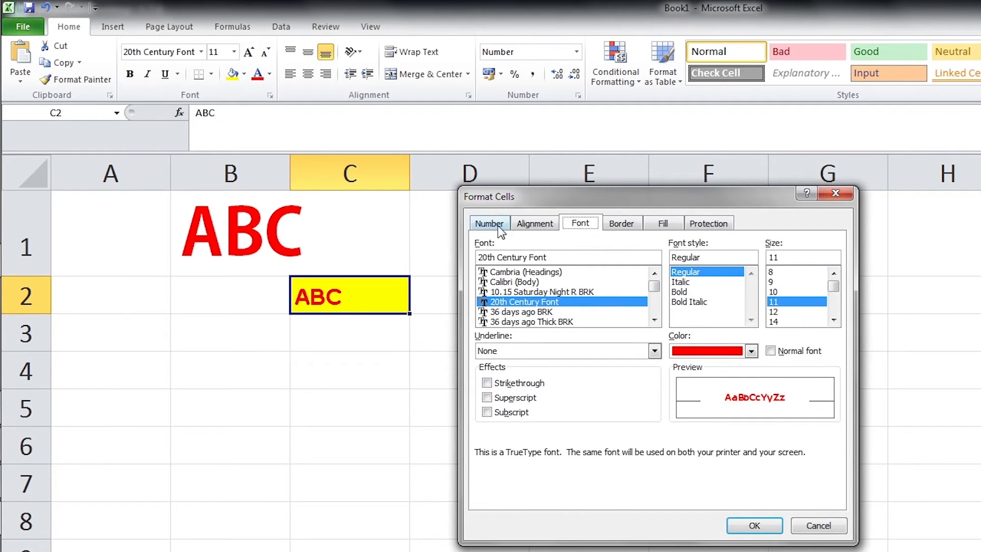
pyautogui.click(497, 225)
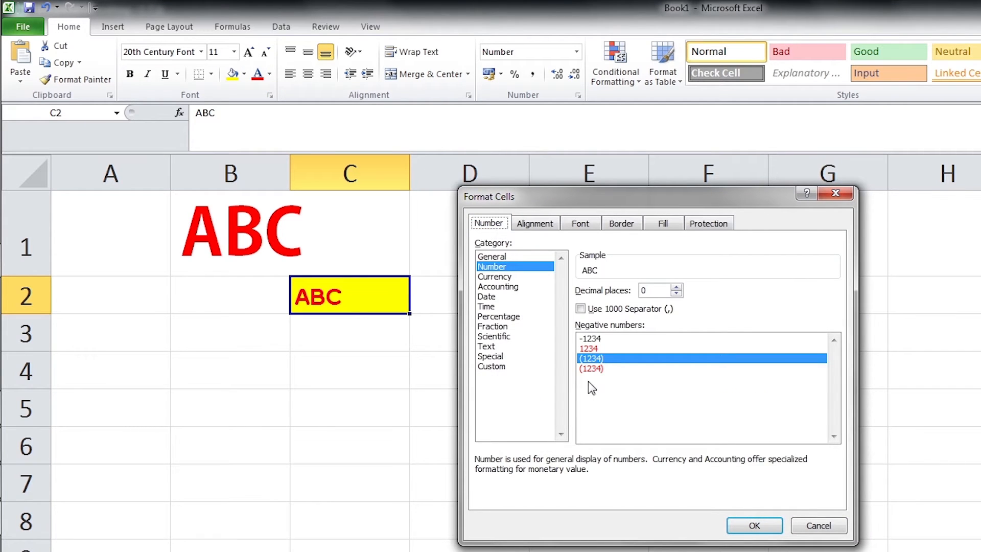
pyautogui.click(497, 278)
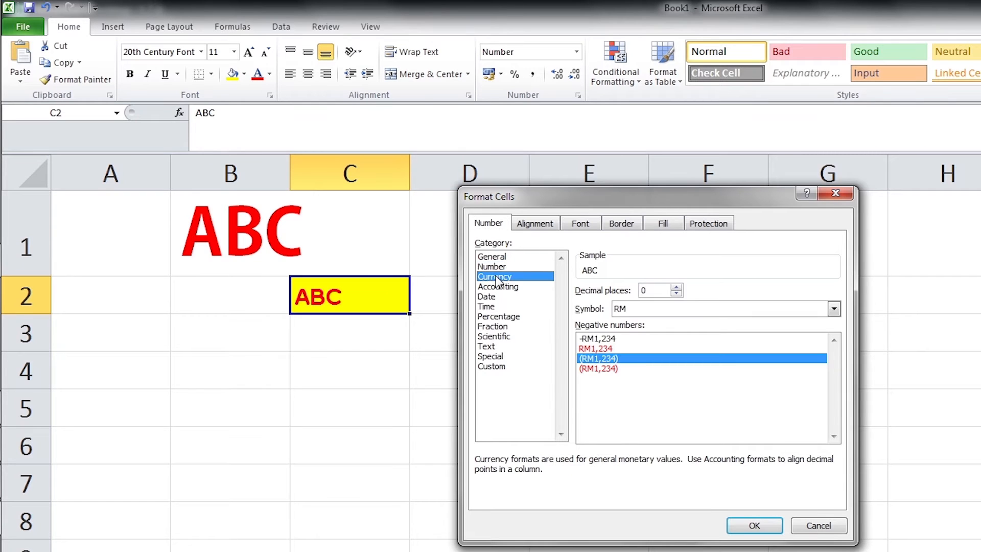
pyautogui.click(603, 338)
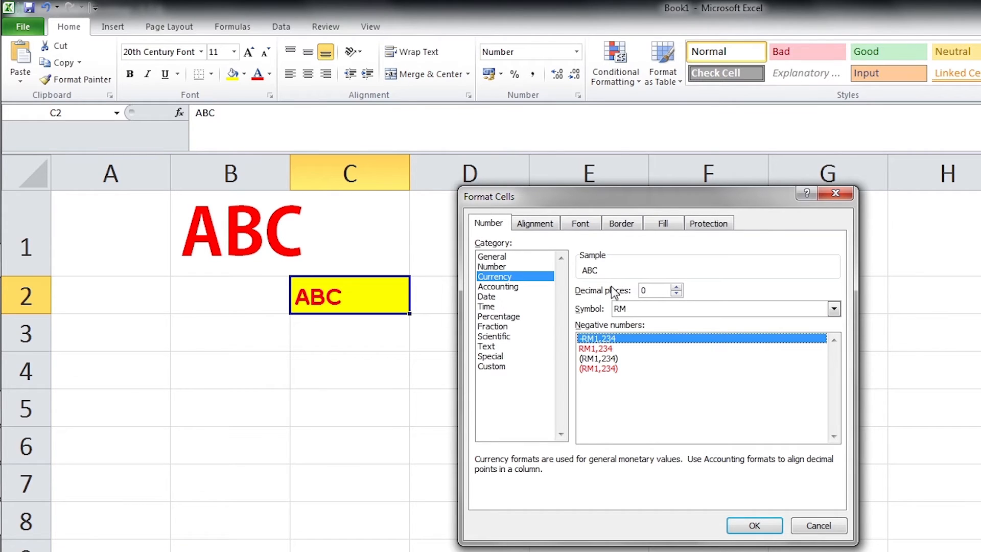
pyautogui.click(676, 293)
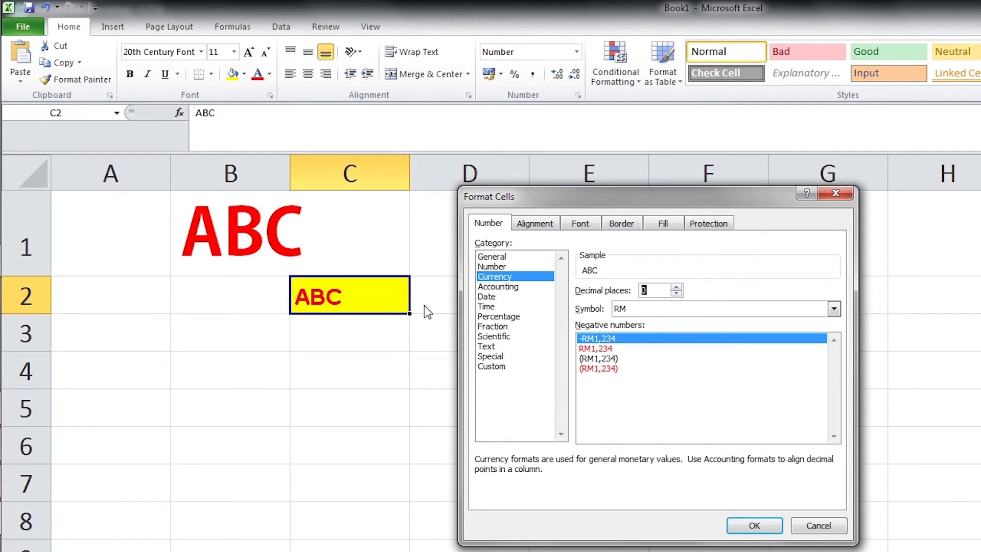
pyautogui.click(520, 288)
pyautogui.click(491, 297)
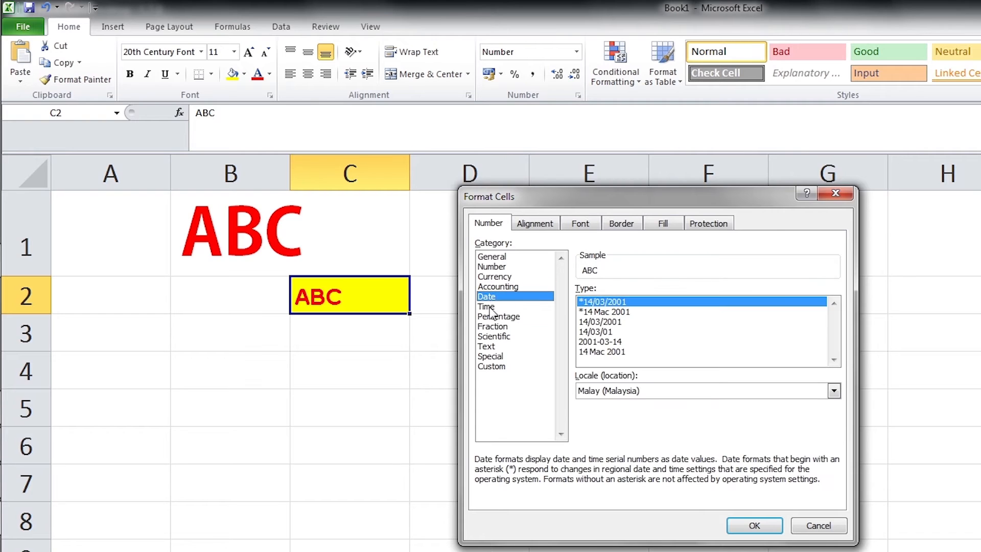
pyautogui.click(489, 316)
pyautogui.click(488, 327)
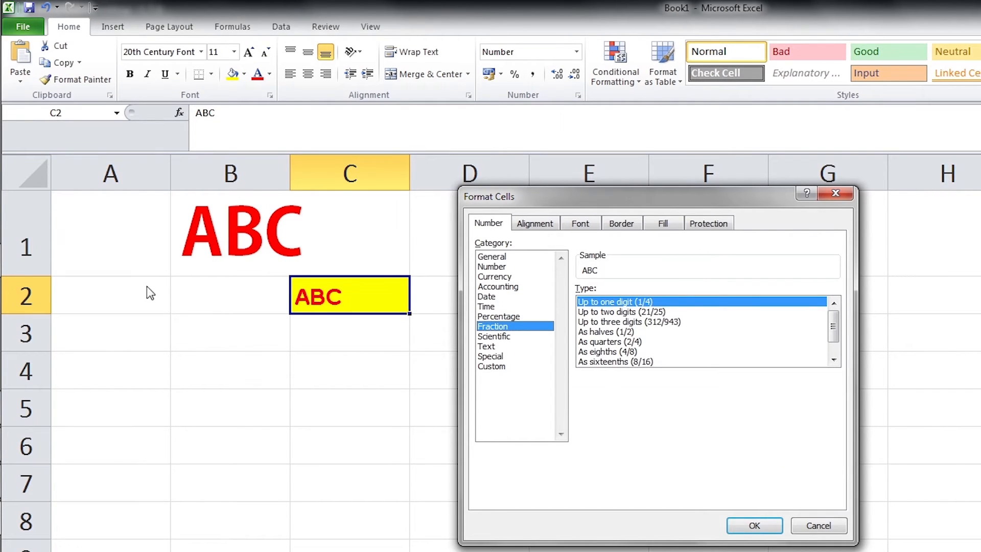
pyautogui.click(494, 298)
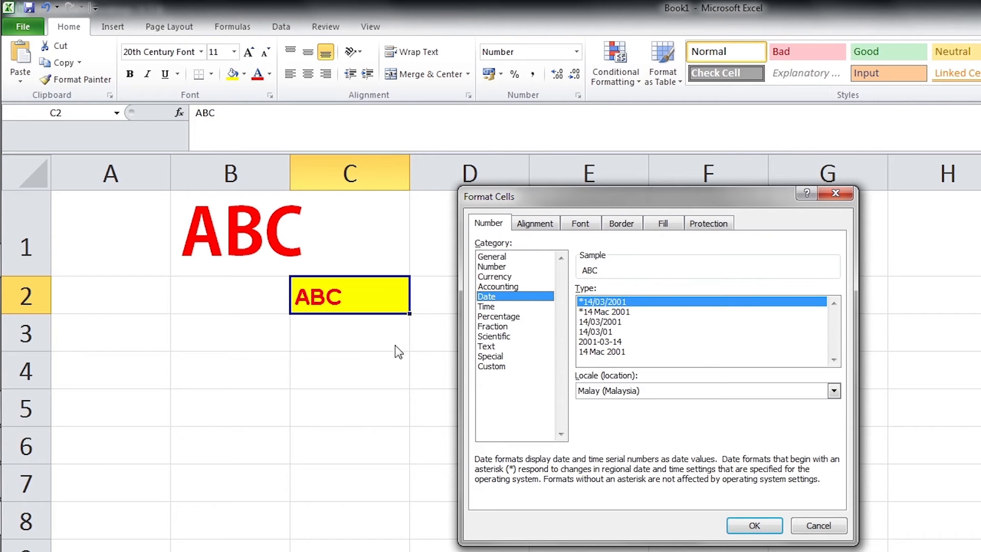
# - Try the Date format with a 45-degree text orientation on cell C2, and undo the change
pyautogui.click(534, 224)
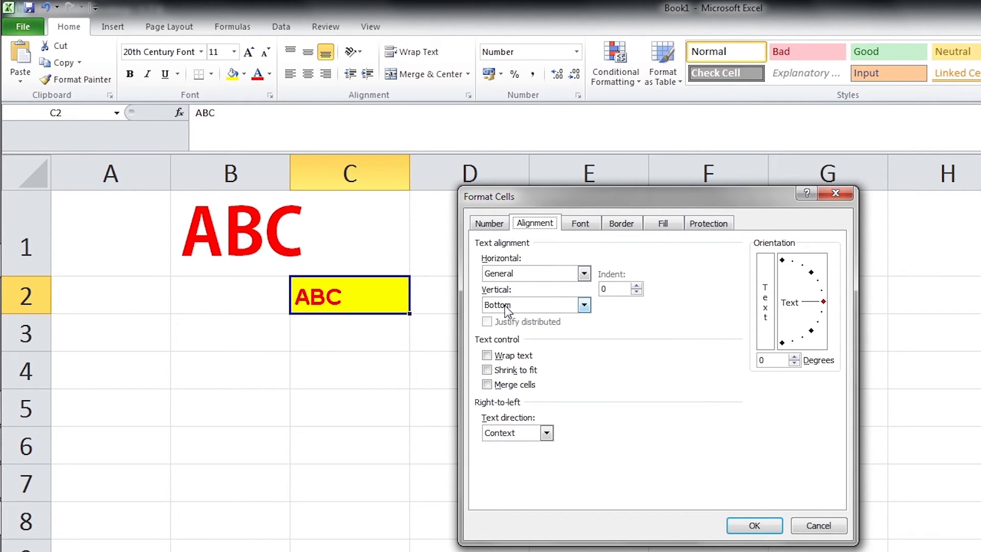
pyautogui.click(583, 276)
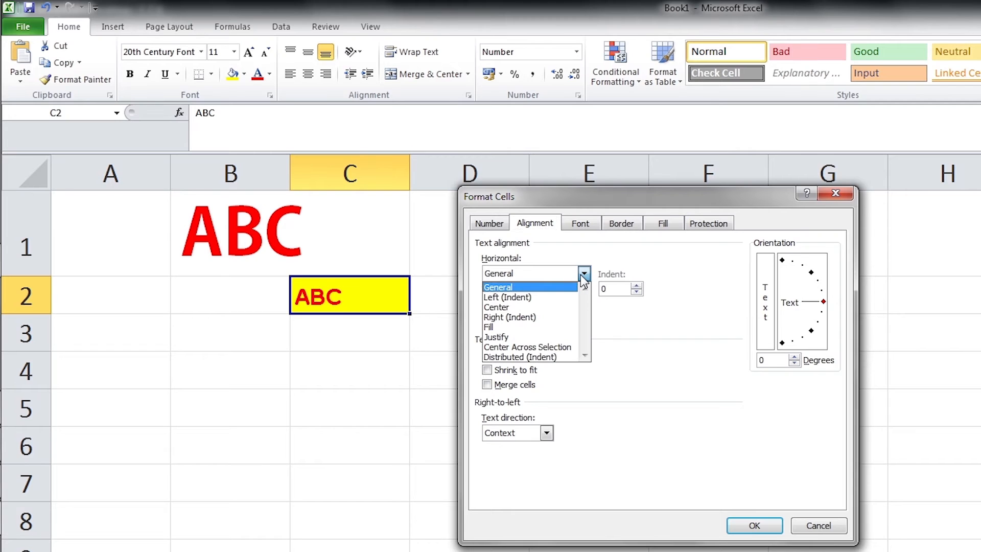
pyautogui.click(584, 275)
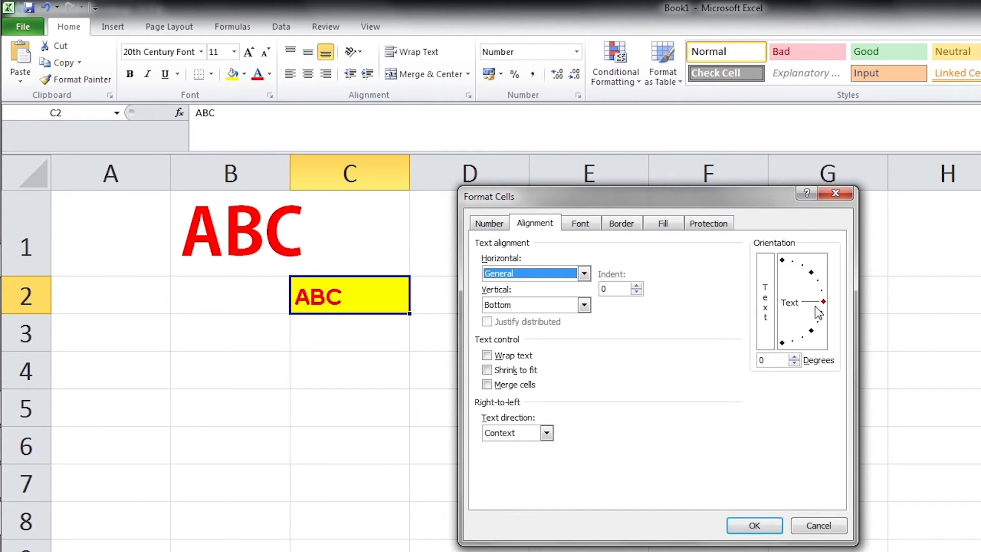
pyautogui.click(811, 274)
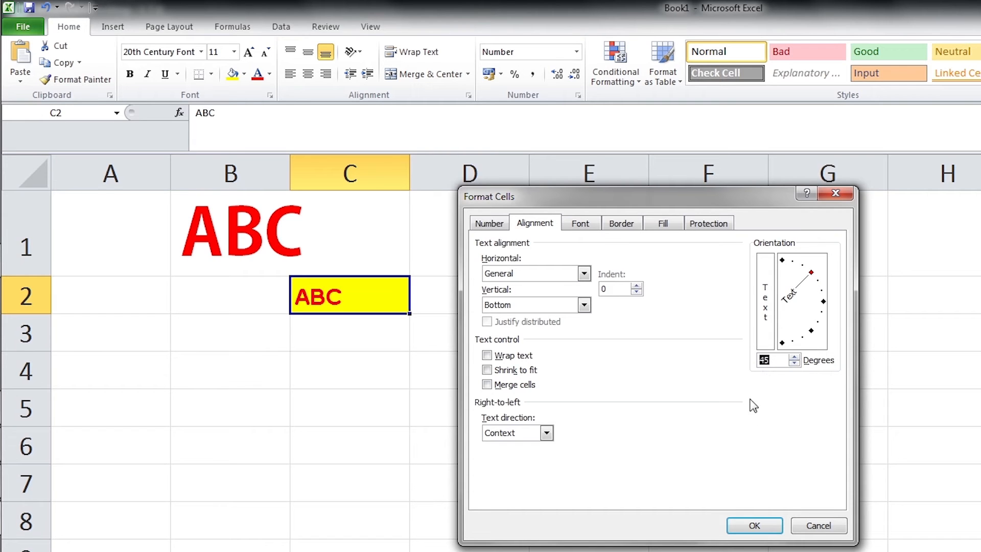
pyautogui.click(745, 524)
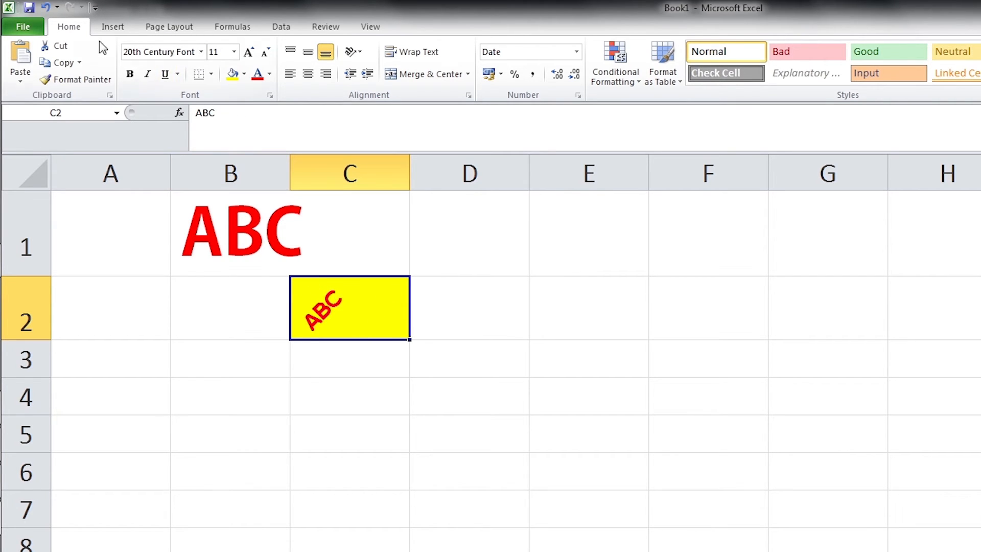
pyautogui.click(45, 8)
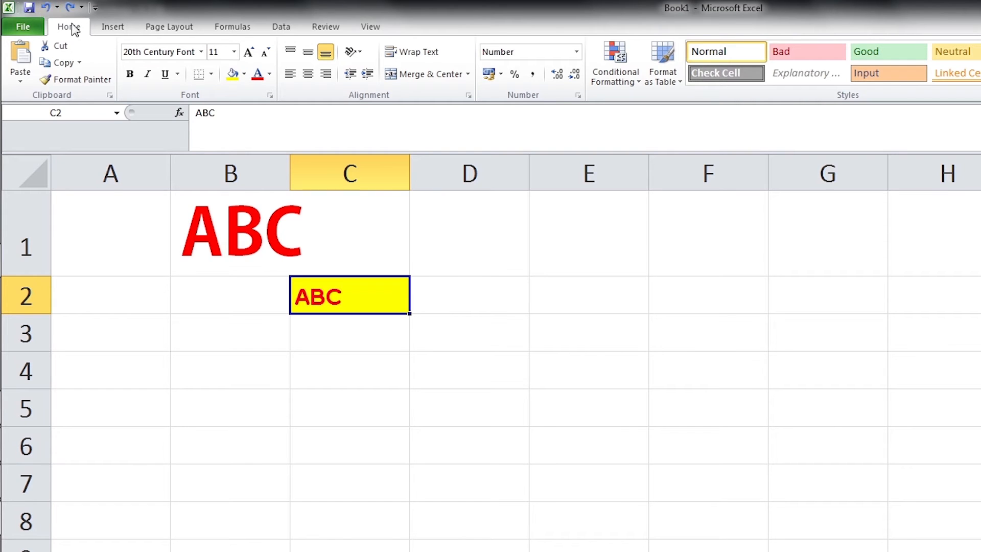
# - Apply the strikethrough font effect to the text in cell C2
pyautogui.click(274, 94)
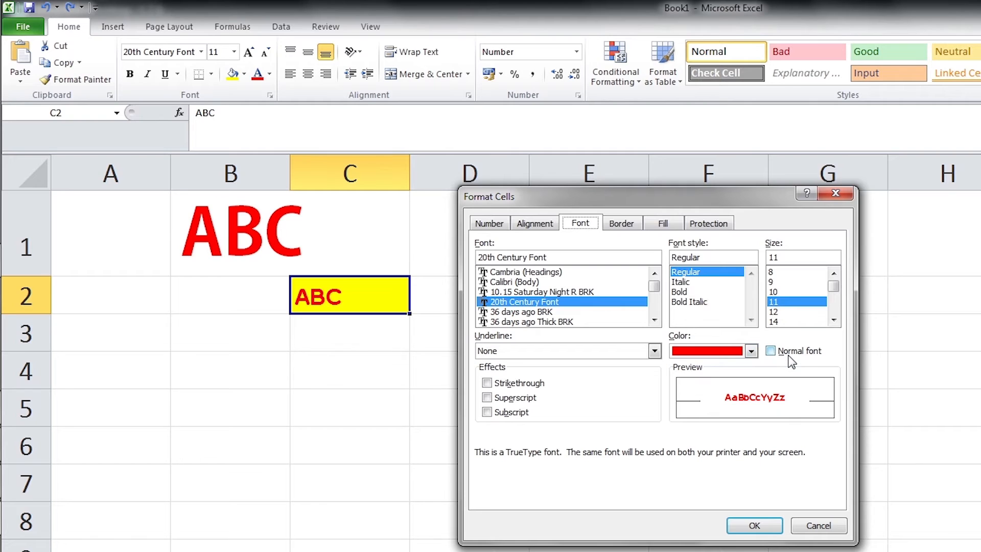
pyautogui.click(487, 383)
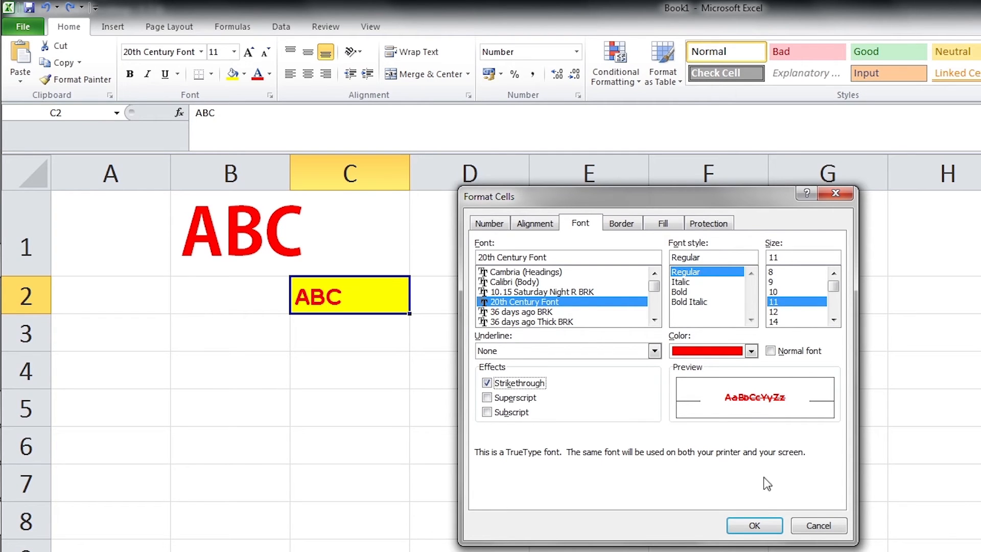
pyautogui.click(765, 526)
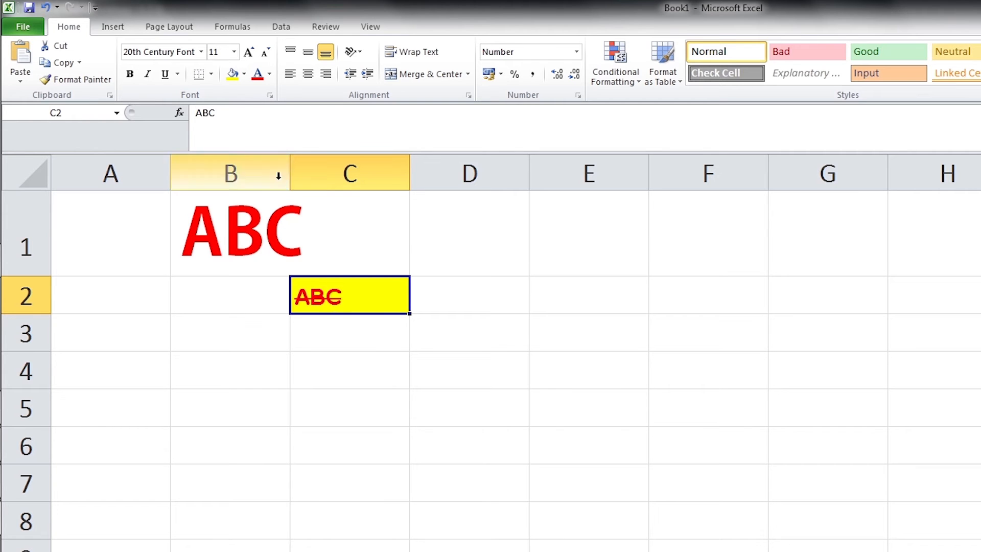
# - Replace the strikethrough effect on the text in cell C2 with superscript, and compare by undoing and redoing the change
pyautogui.click(270, 95)
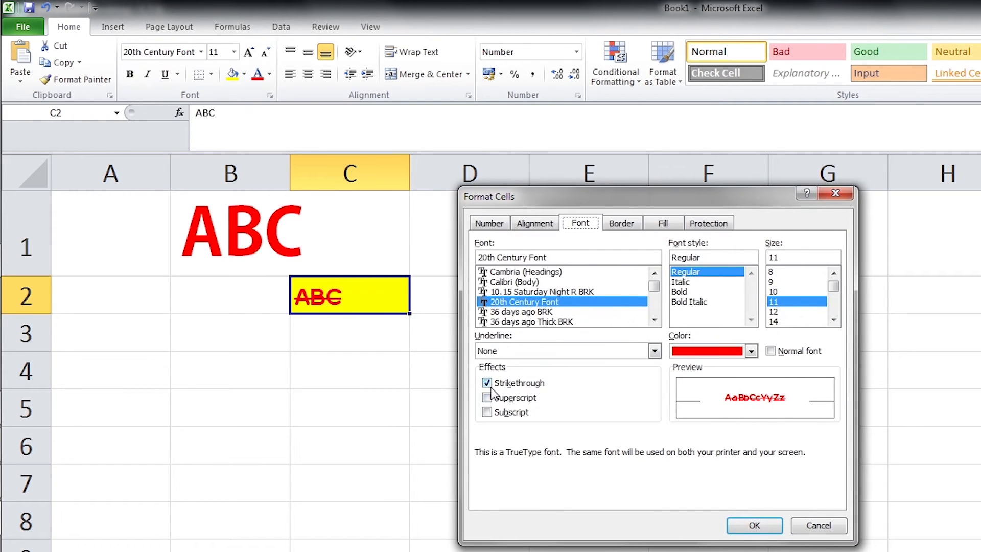
pyautogui.click(511, 384)
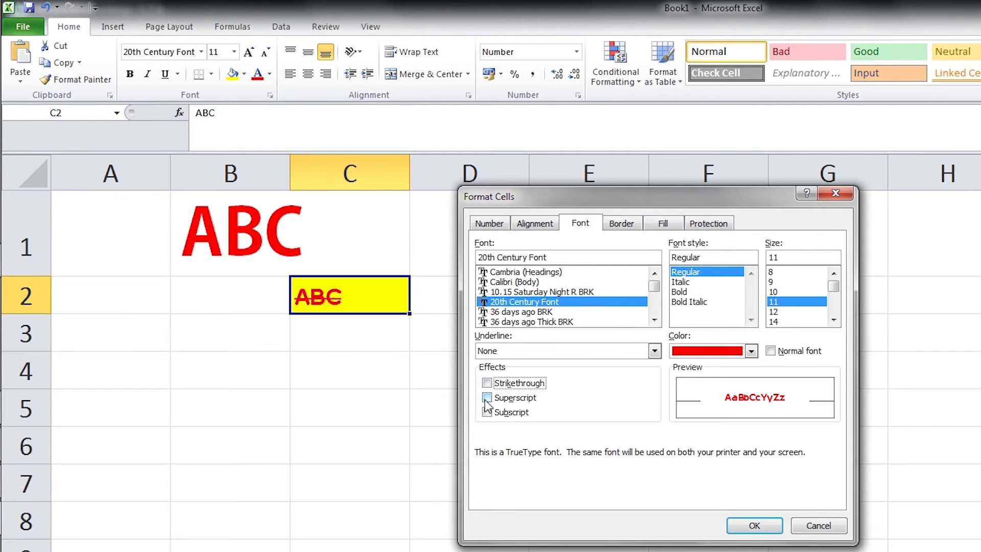
pyautogui.click(486, 398)
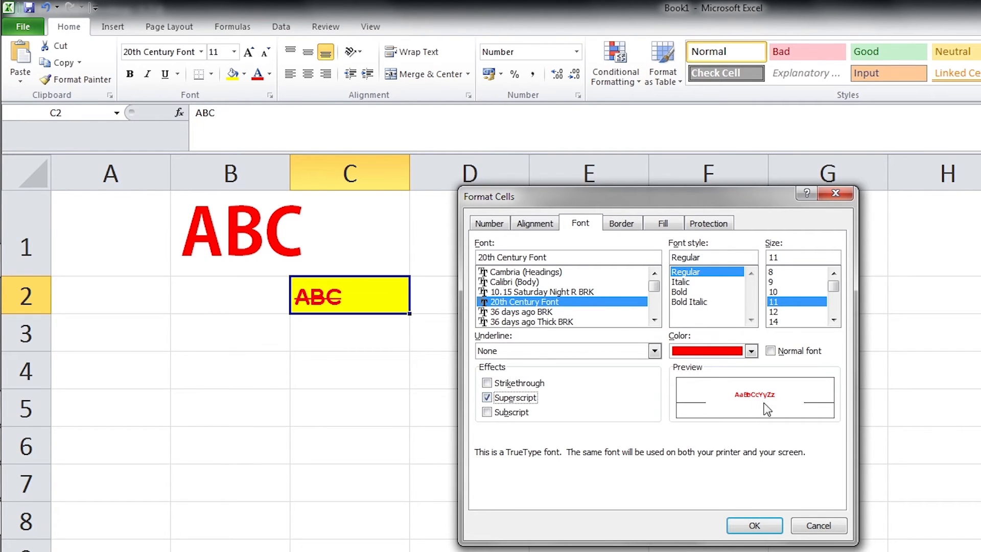
pyautogui.click(755, 526)
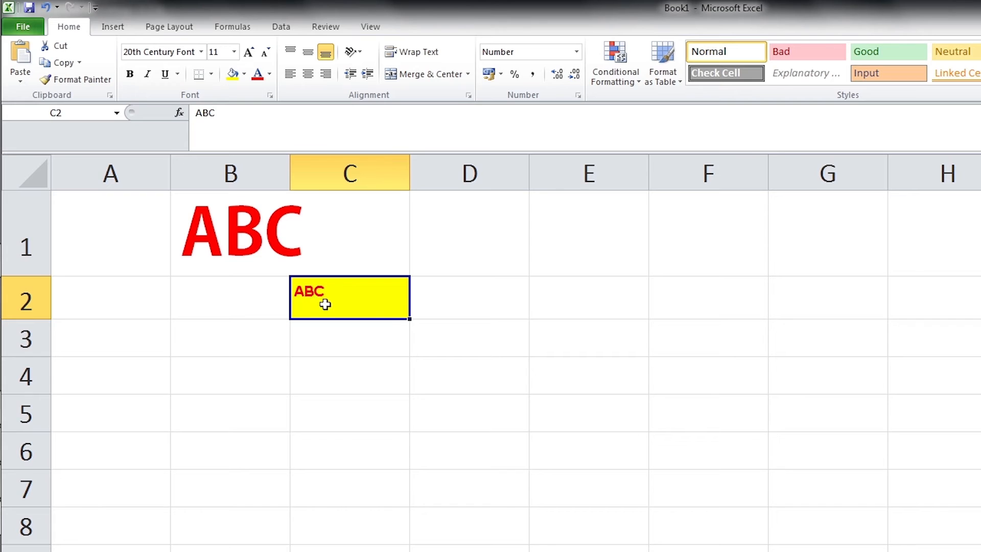
pyautogui.click(46, 7)
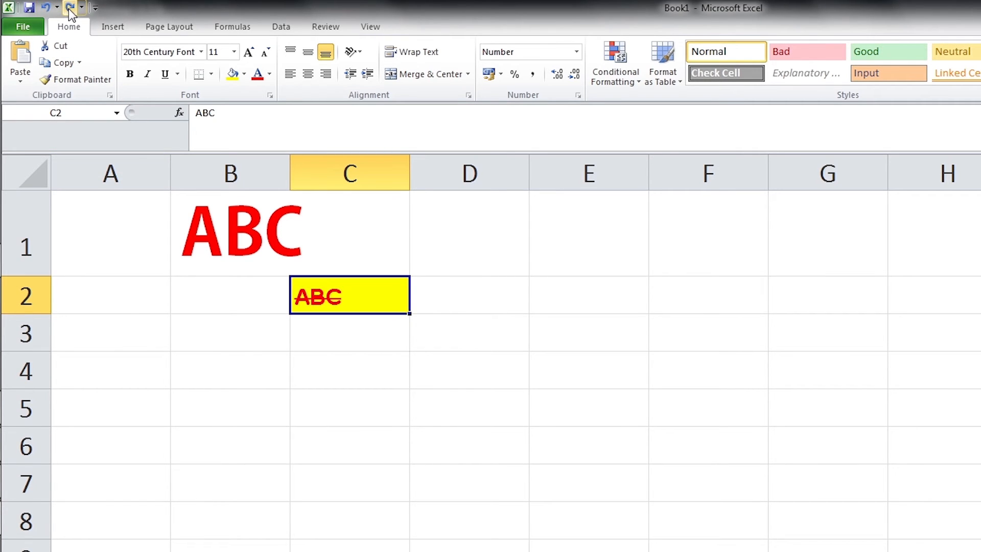
pyautogui.click(70, 9)
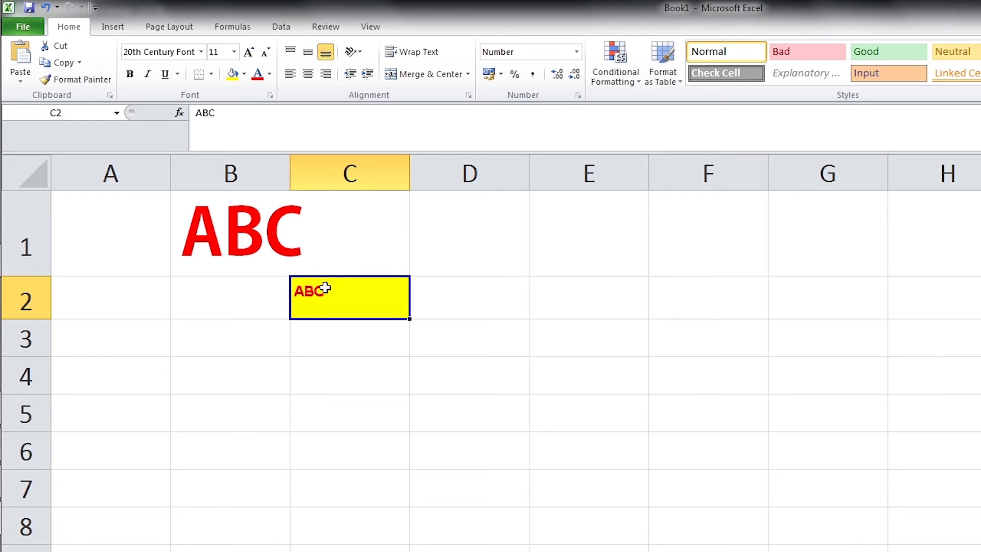
# - Switch the font effect of the text in cell C2 from superscript to subscript
pyautogui.click(270, 95)
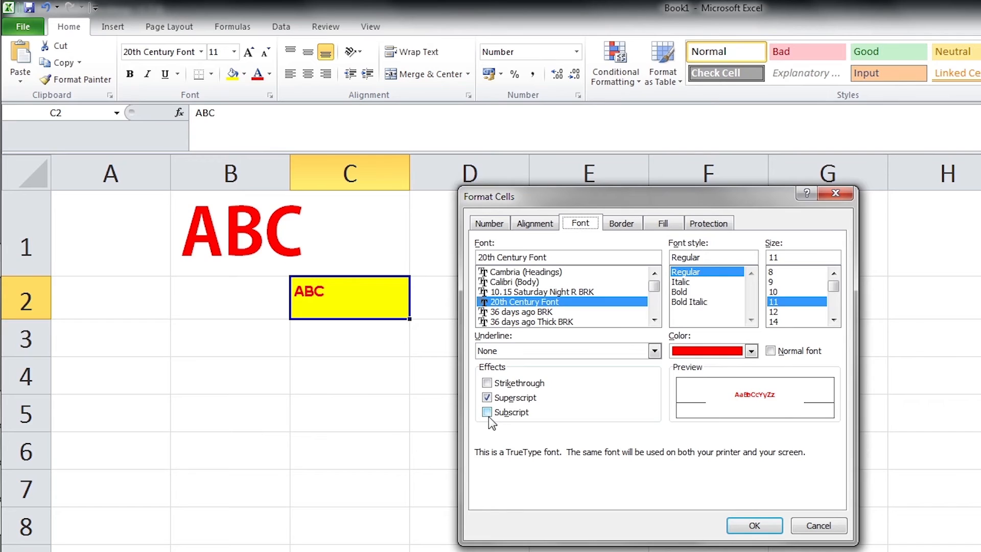
pyautogui.click(490, 414)
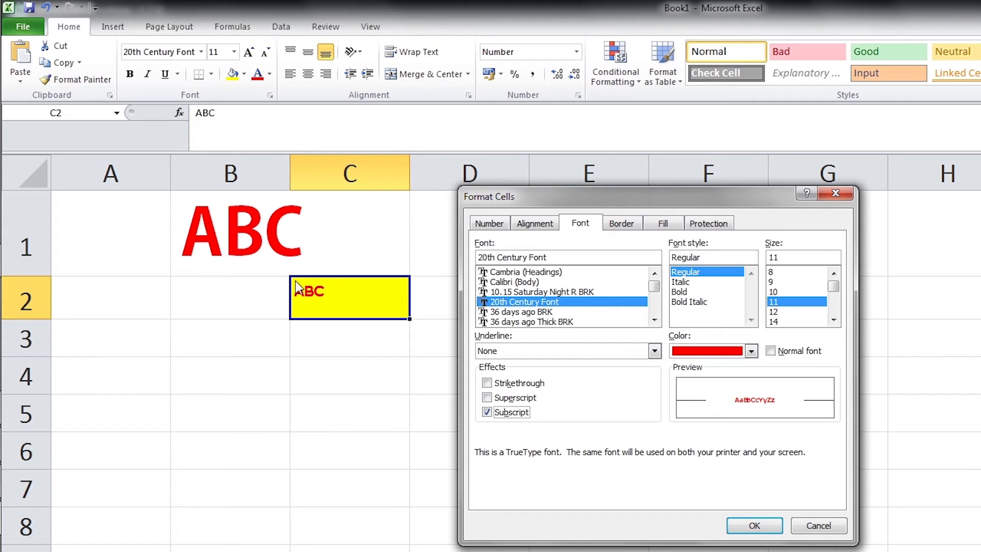
pyautogui.click(755, 525)
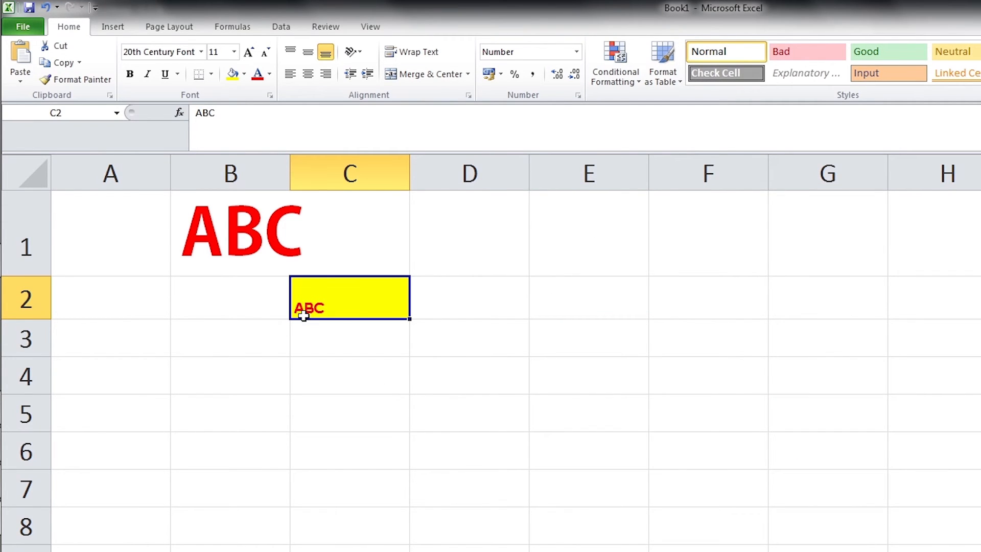
# - Clear the subscript effect from cell C2 and apply a thin solid outline border in the automatic color
pyautogui.click(272, 94)
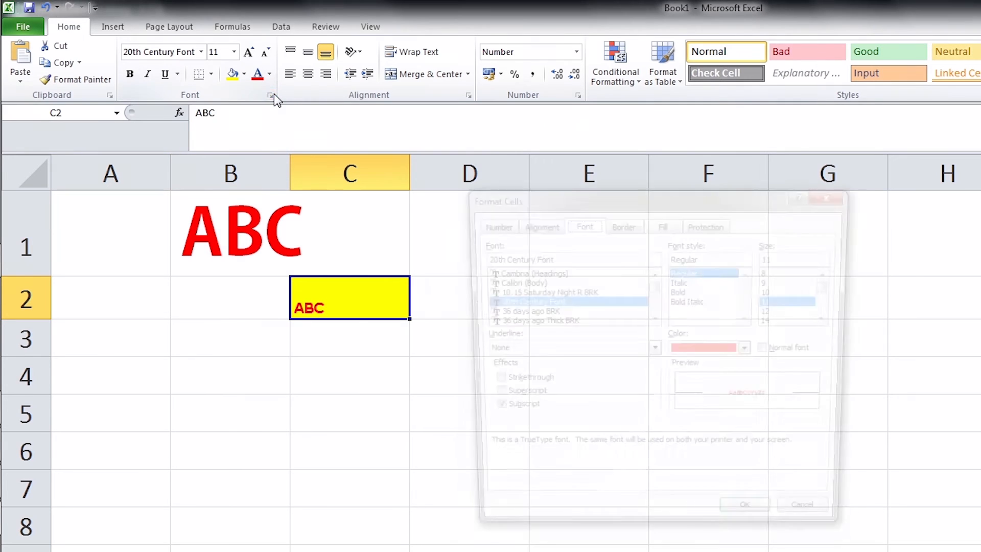
pyautogui.click(487, 412)
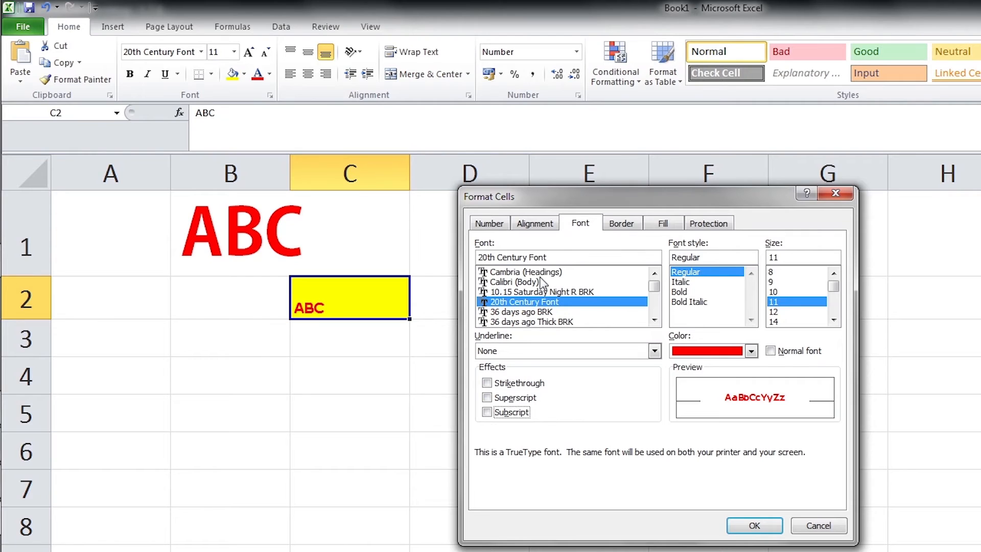
pyautogui.click(622, 224)
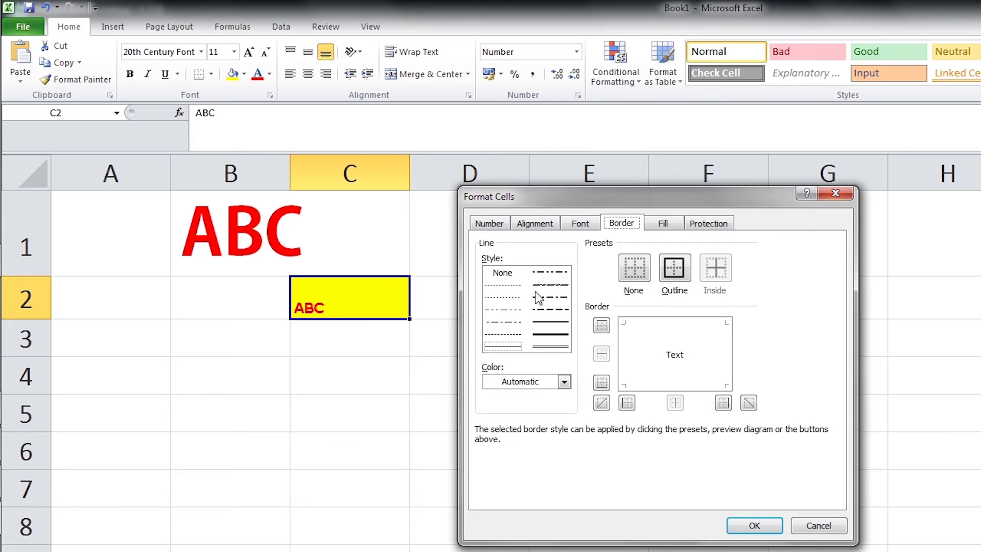
pyautogui.click(565, 383)
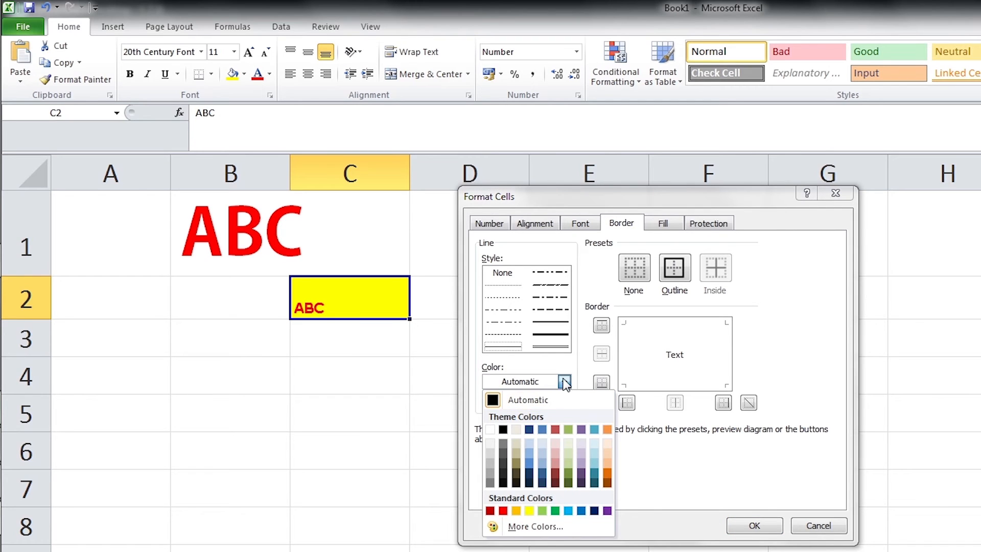
pyautogui.click(566, 383)
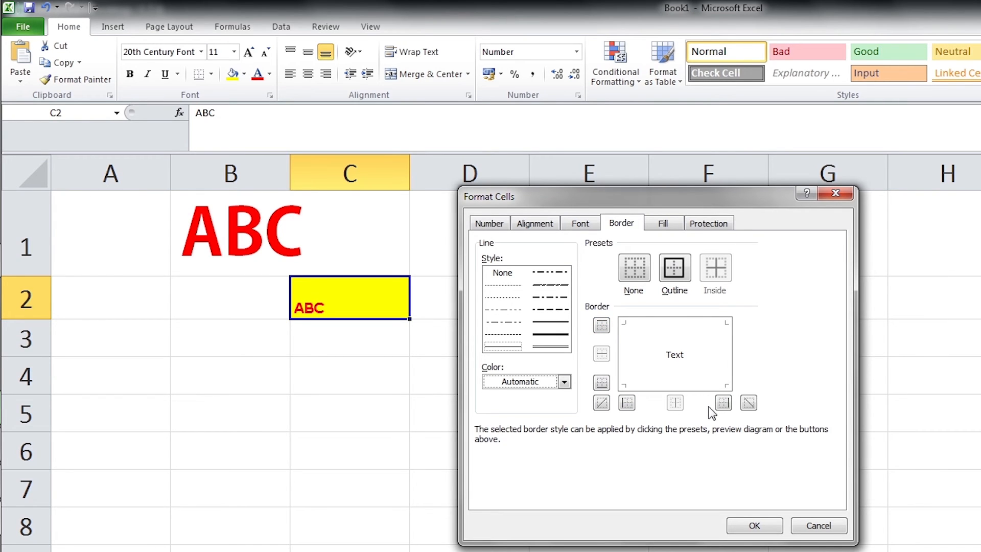
pyautogui.click(673, 280)
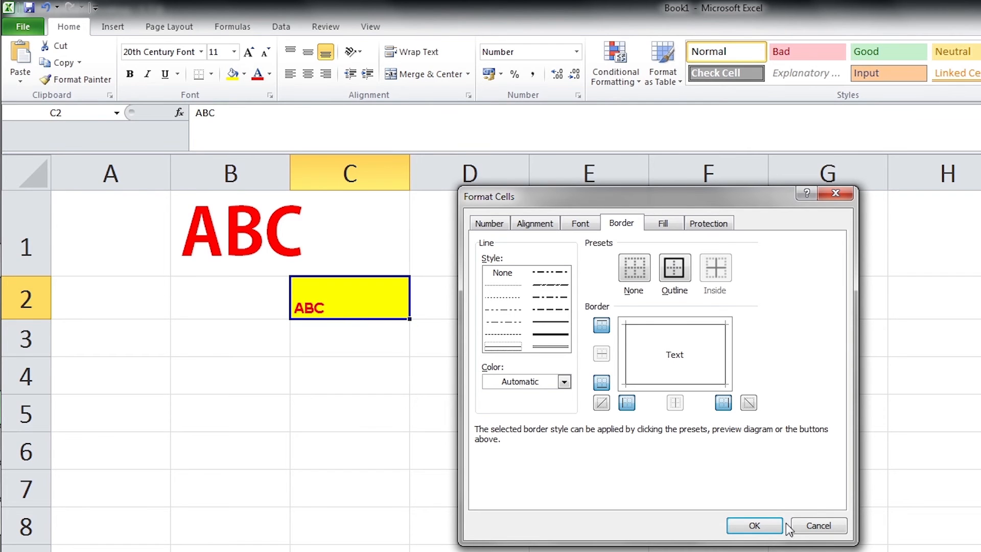
pyautogui.click(754, 525)
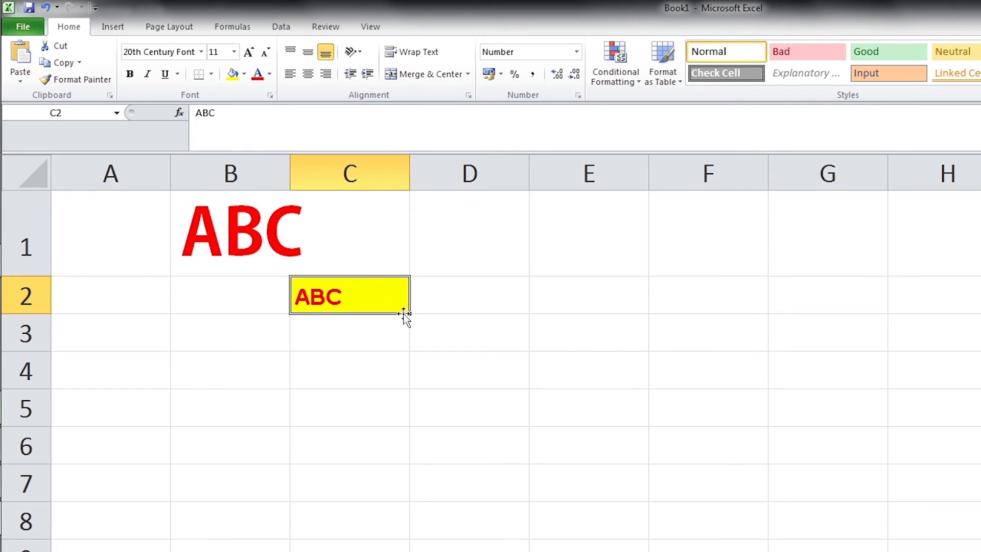
pyautogui.click(362, 333)
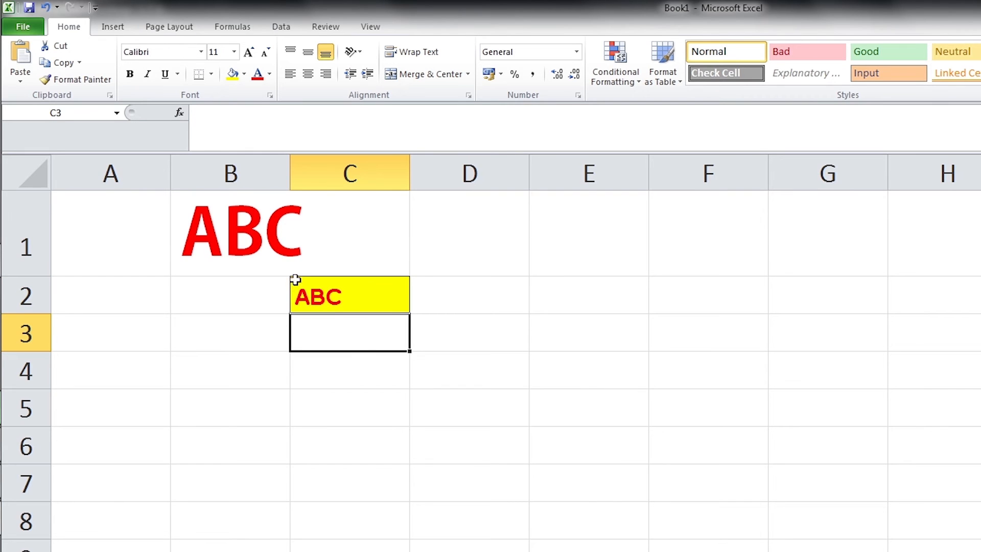
pyautogui.click(527, 329)
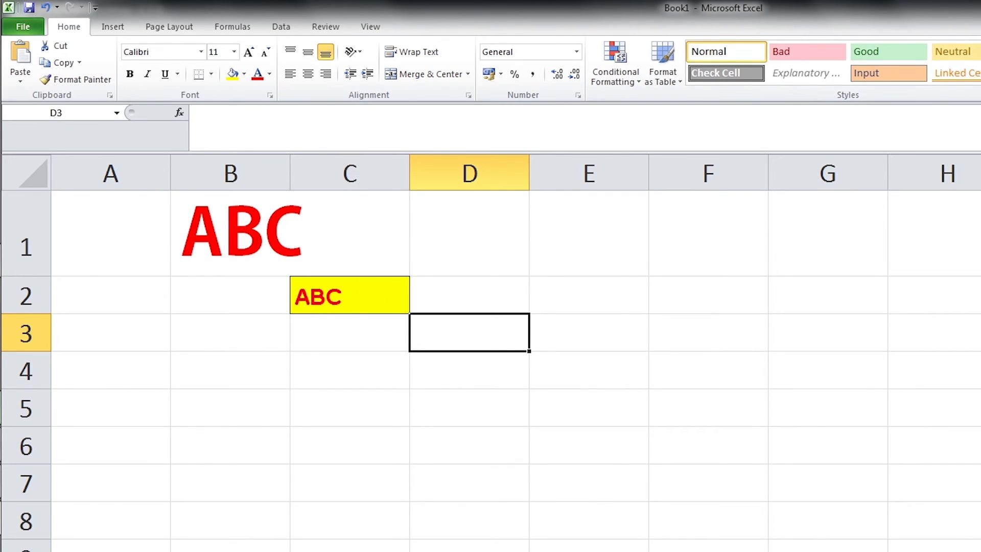
# - Try a thick solid outline border for cell C2, and apply a medium dashed outline in the automatic color instead
pyautogui.keyDown('ctrl'); pyautogui.scroll(2, 491, 352); pyautogui.keyUp('ctrl')
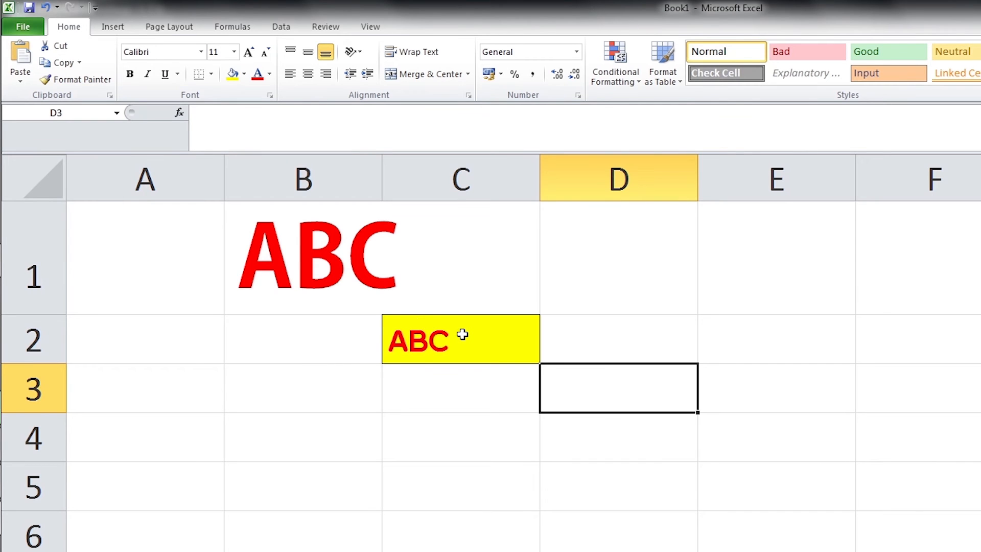
pyautogui.click(270, 95)
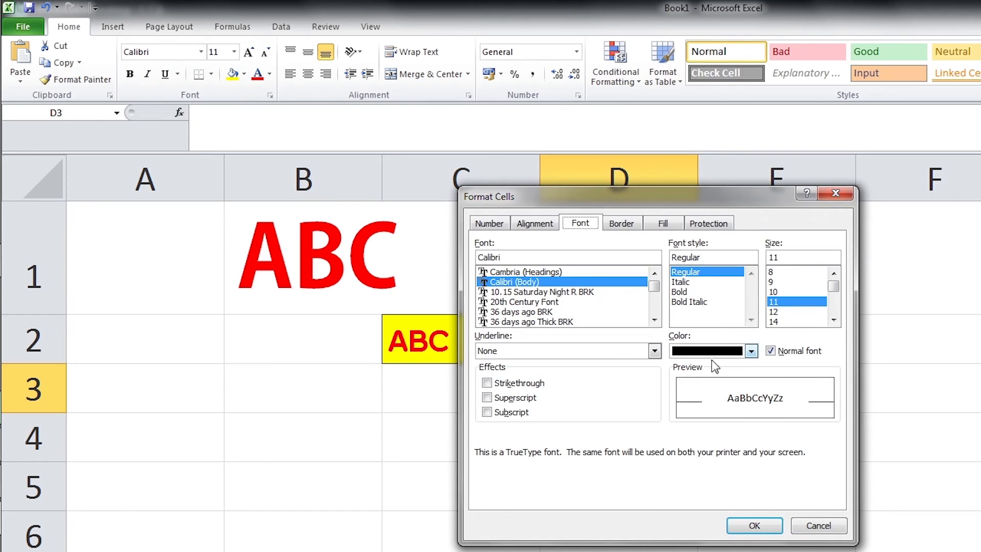
pyautogui.click(619, 225)
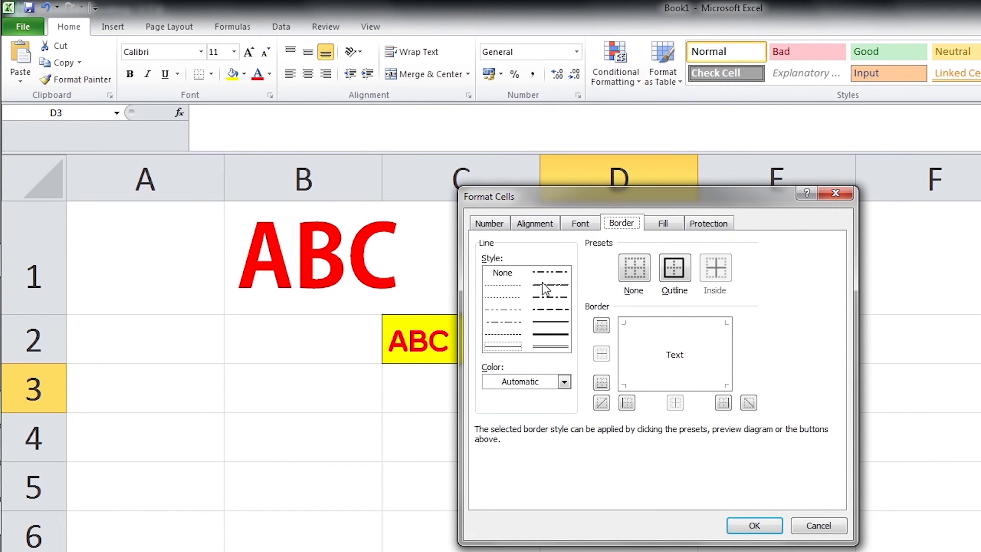
pyautogui.moveTo(581, 195); pyautogui.dragTo(680, 205)
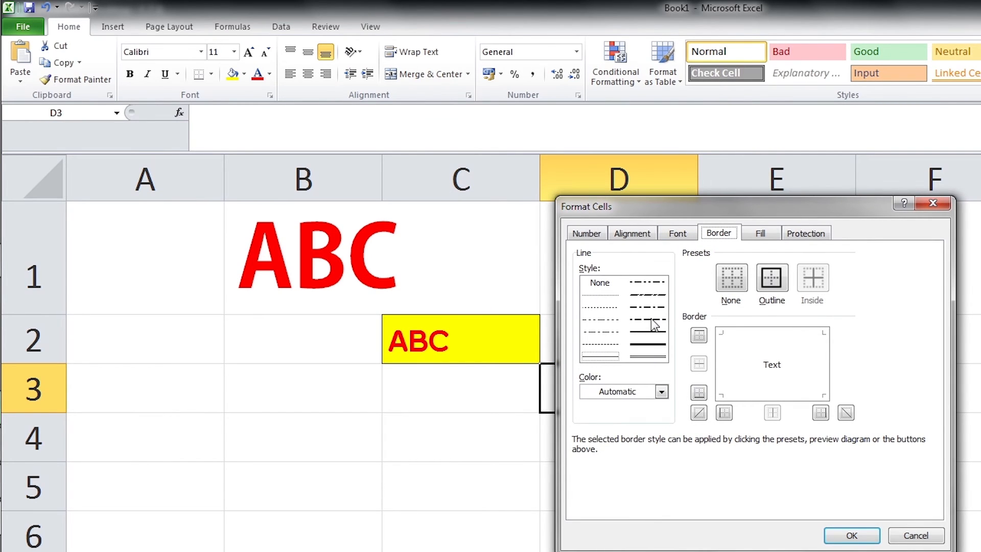
pyautogui.click(645, 346)
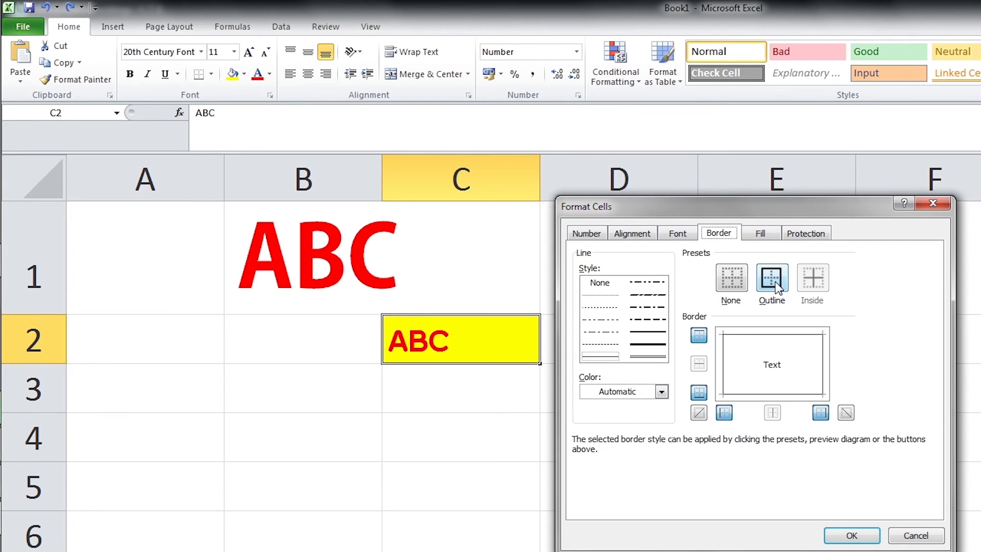
pyautogui.click(777, 284)
pyautogui.click(647, 346)
pyautogui.click(772, 276)
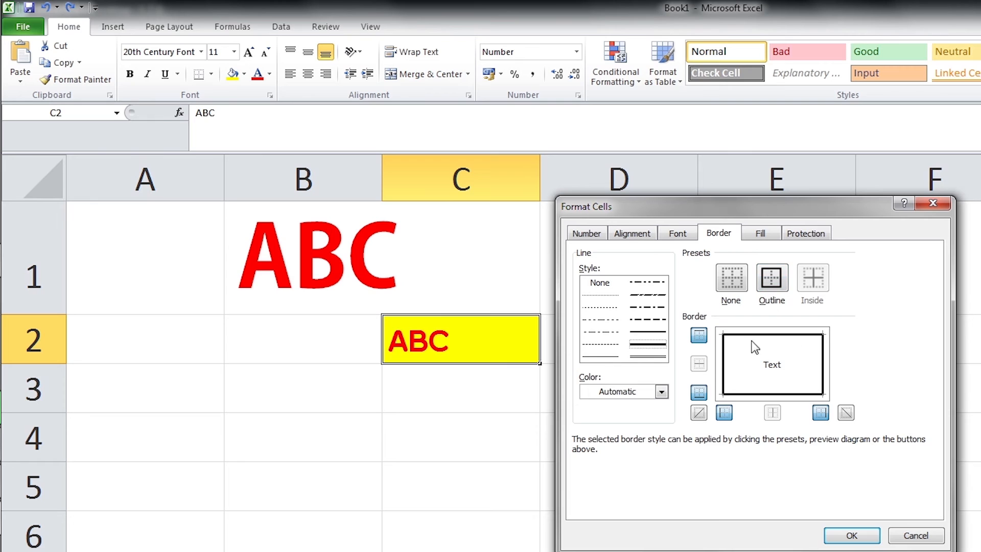
pyautogui.click(651, 320)
pyautogui.click(773, 280)
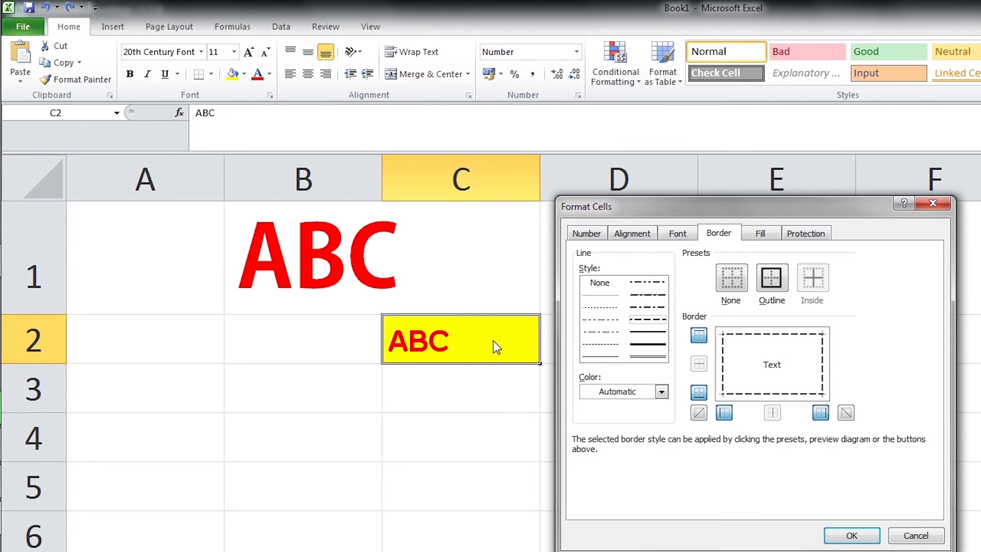
pyautogui.click(856, 541)
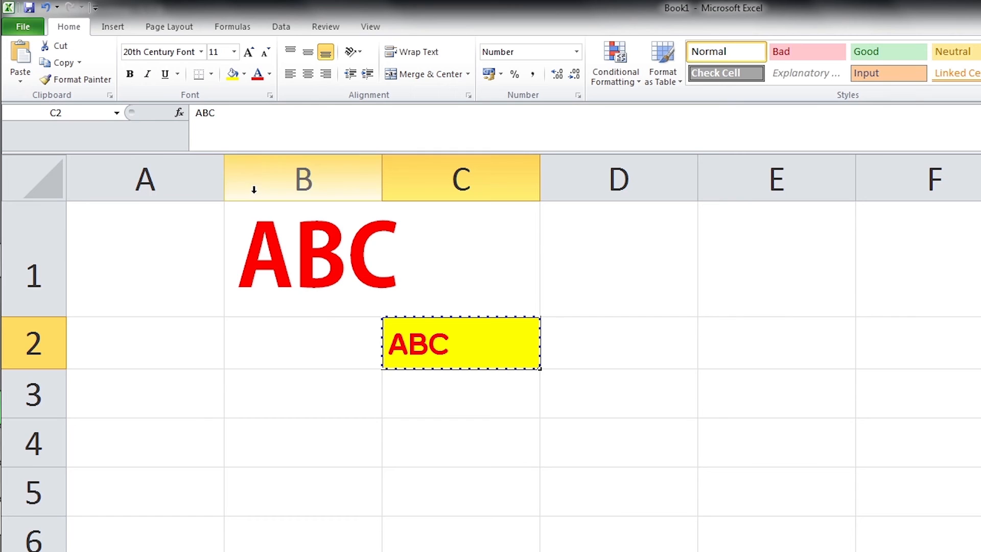
pyautogui.click(211, 75)
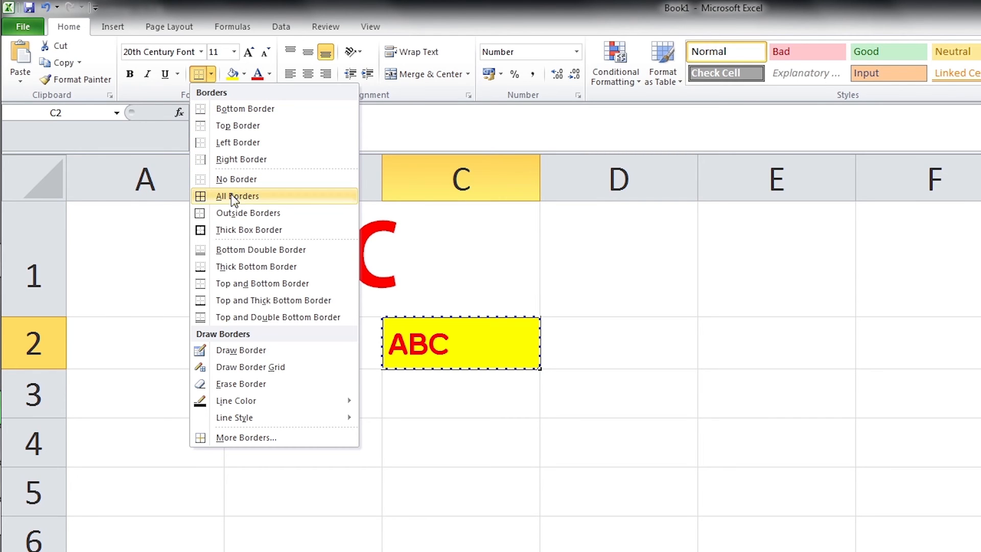
pyautogui.click(440, 356)
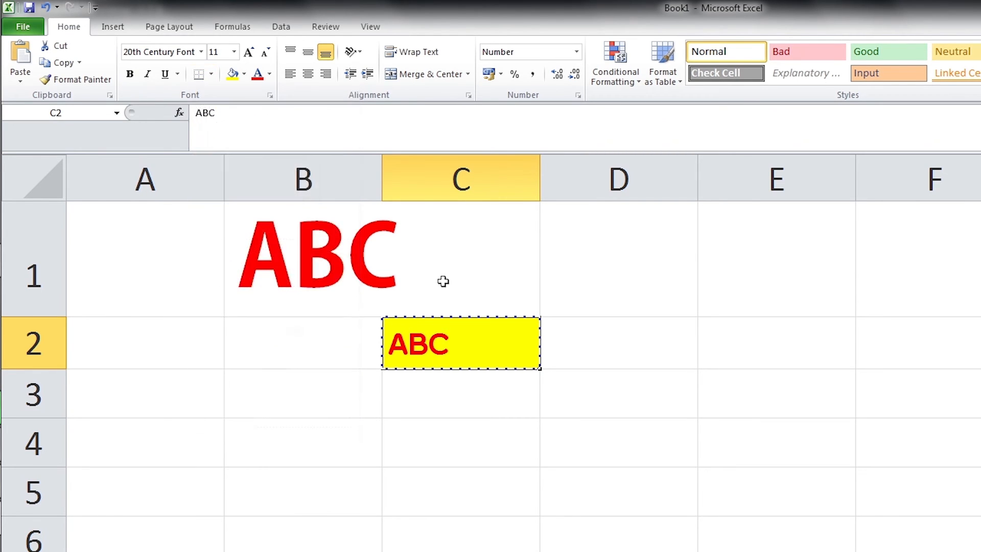
pyautogui.click(442, 278)
pyautogui.click(623, 288)
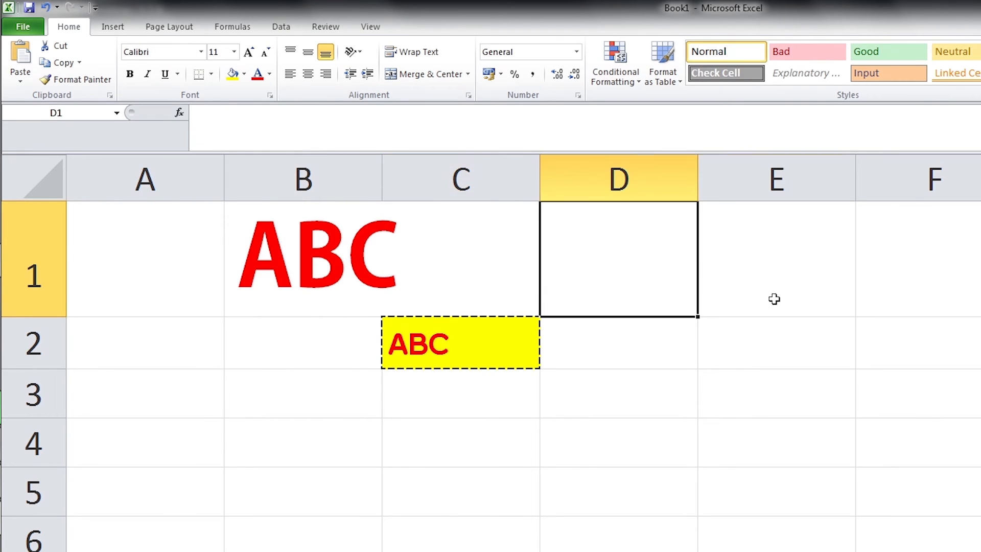
pyautogui.click(776, 299)
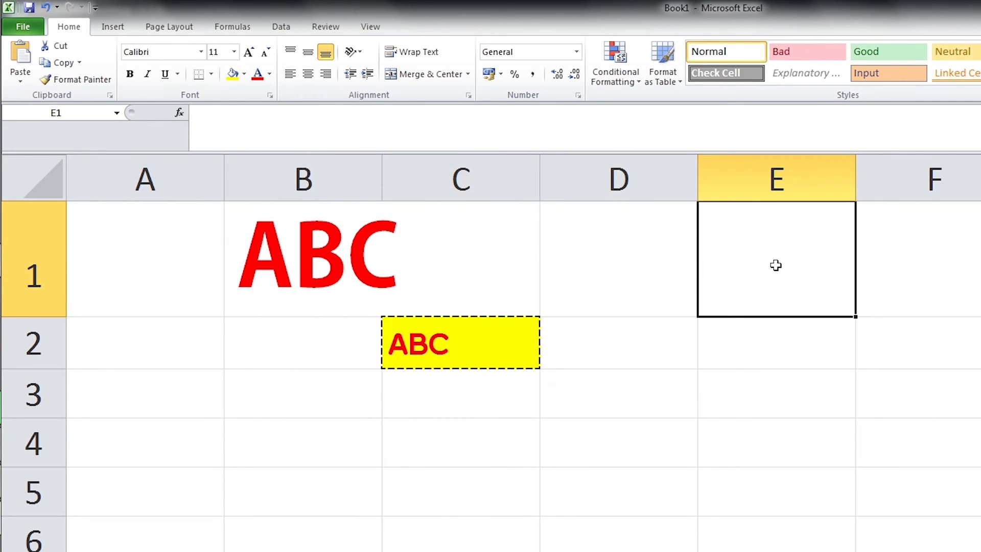
pyautogui.click(742, 348)
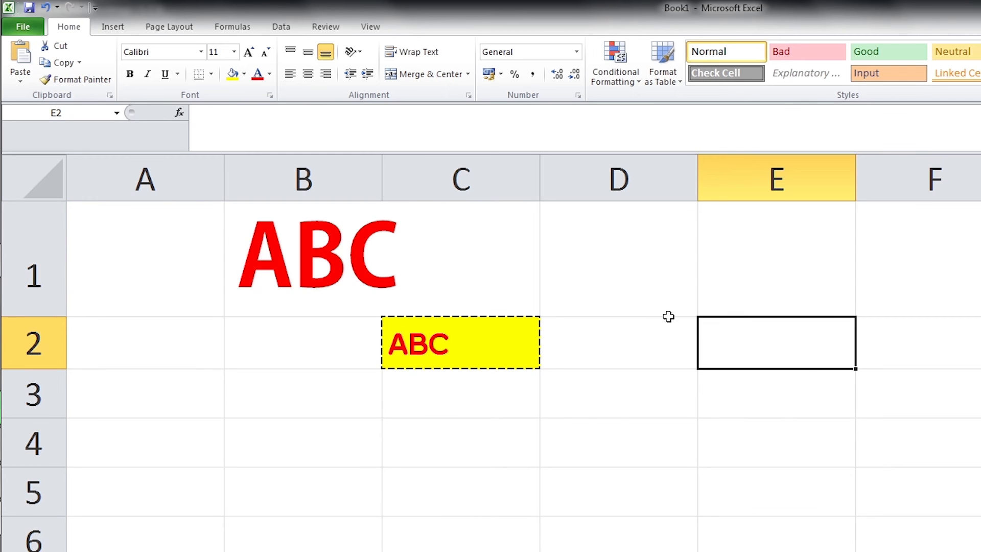
# - Draw a diagonal border line across cell C2 from its upper-left to its lower-right corner with the Draw Border tool
pyautogui.click(211, 80)
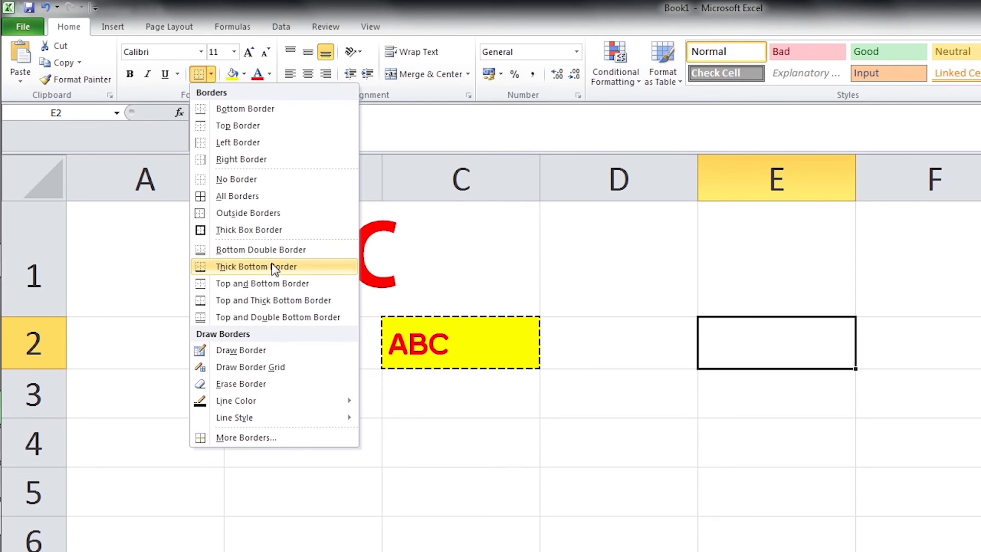
pyautogui.click(239, 352)
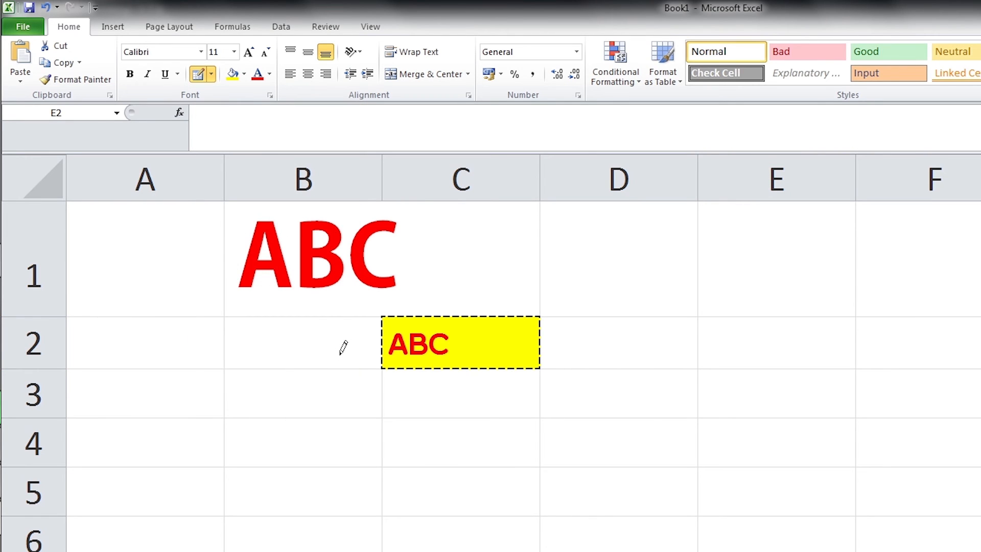
pyautogui.hotkey('ctrl', 'z')
pyautogui.moveTo(382, 317); pyautogui.dragTo(535, 366)
pyautogui.click(301, 347)
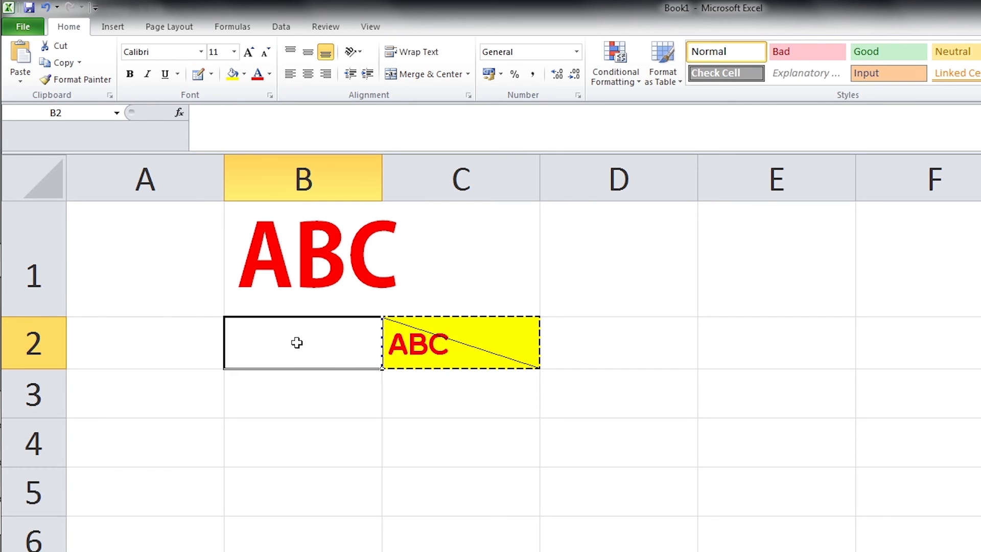
pyautogui.click(370, 406)
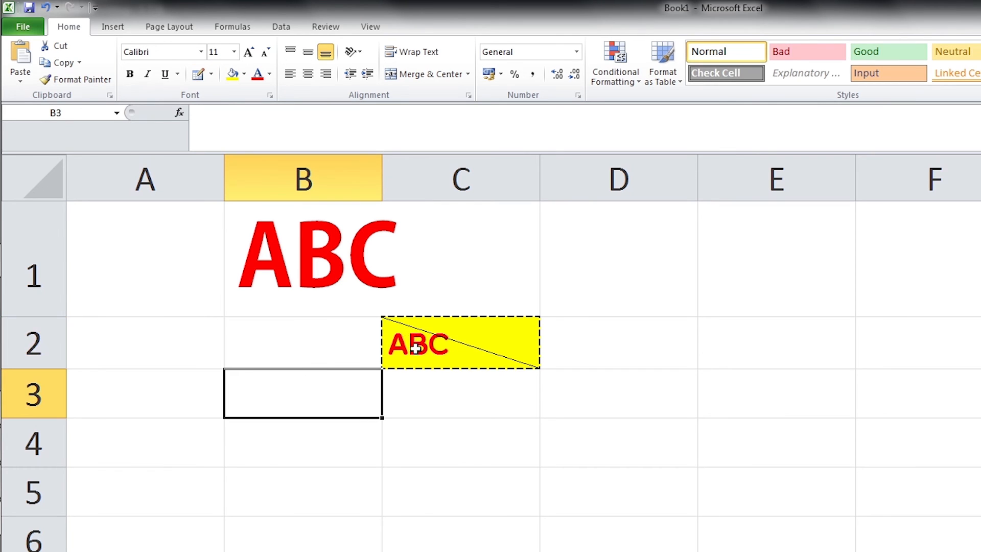
# - Reduce the font size of the text in cell C2 to 9
pyautogui.press('Right')
pyautogui.press('Up')
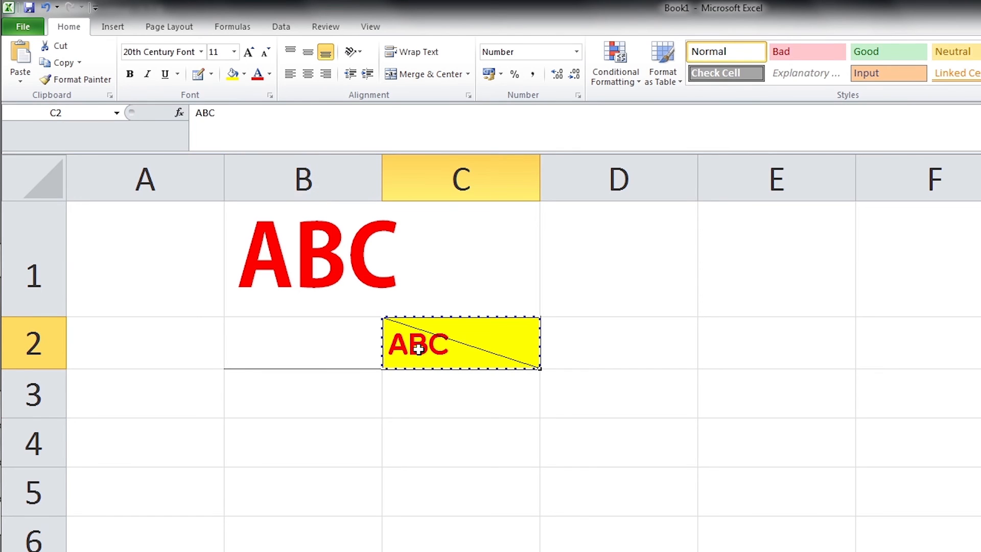
pyautogui.click(266, 51)
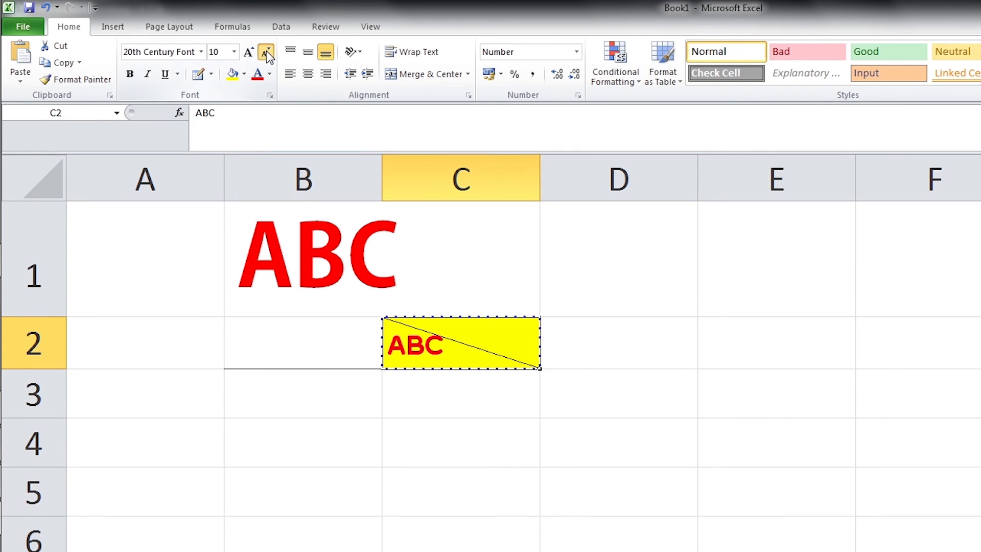
pyautogui.click(266, 51)
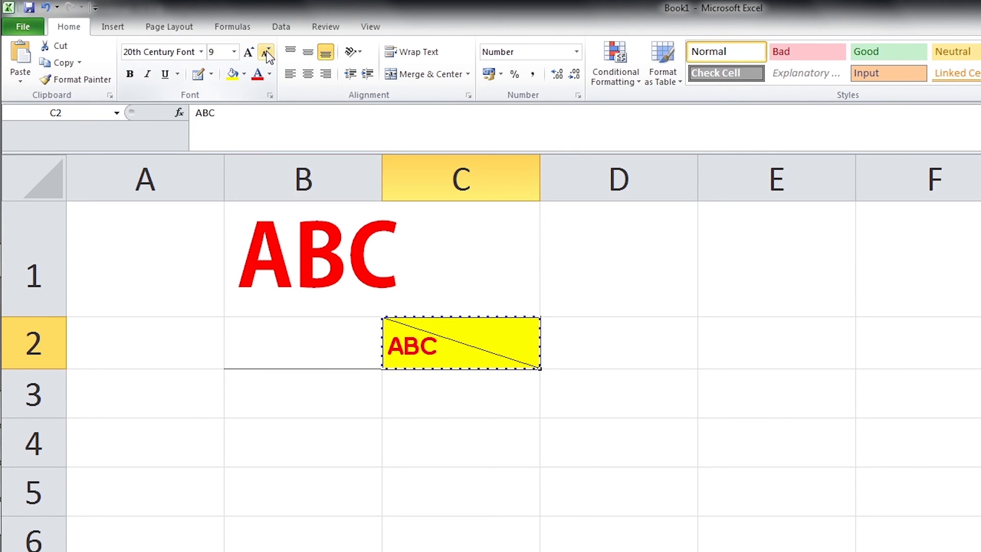
# - Replace the text in cell C2 with "BIL TARIKH", separating the two words with several extra spaces
pyautogui.doubleClick(478, 333)
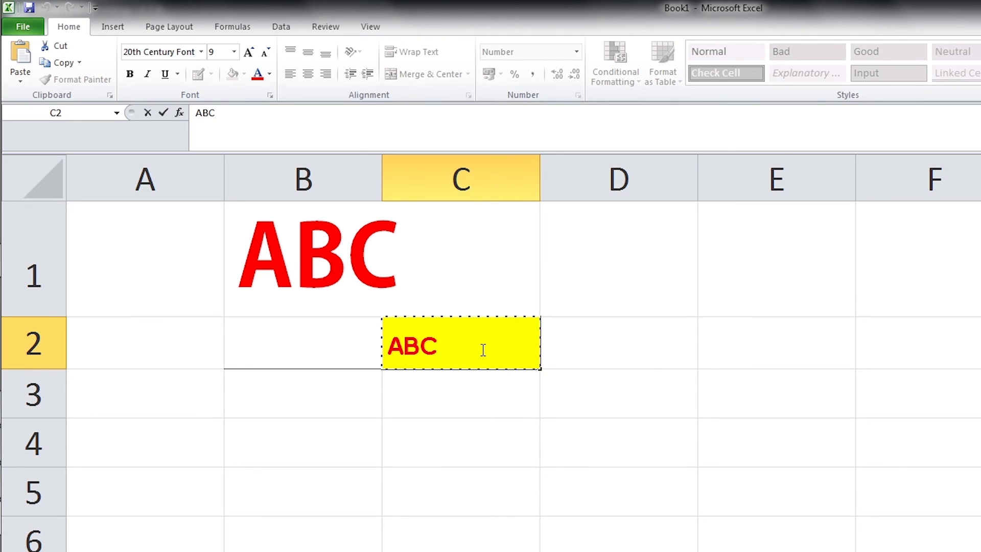
pyautogui.press('BackSpace')
pyautogui.press('BackSpace')
pyautogui.press('BackSpace')
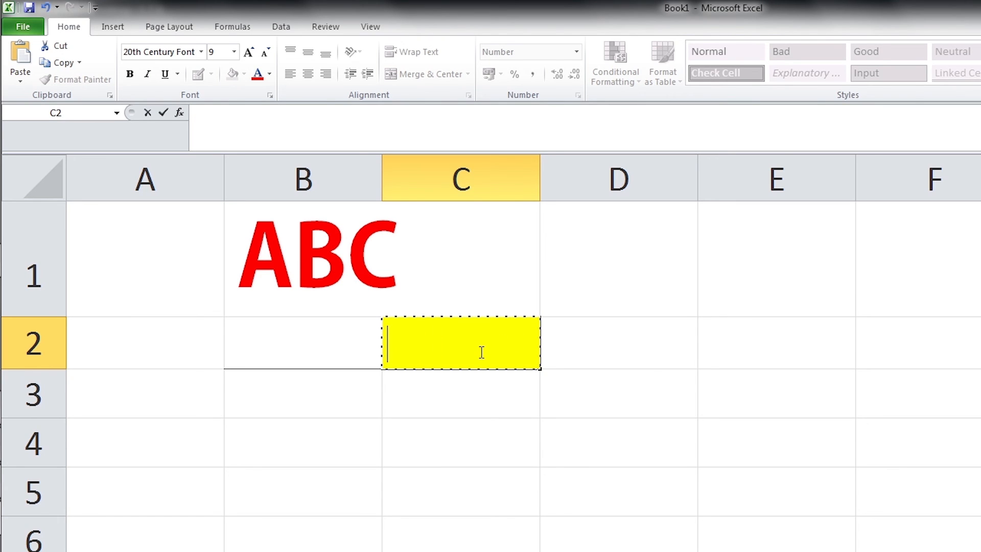
pyautogui.write('BIL')
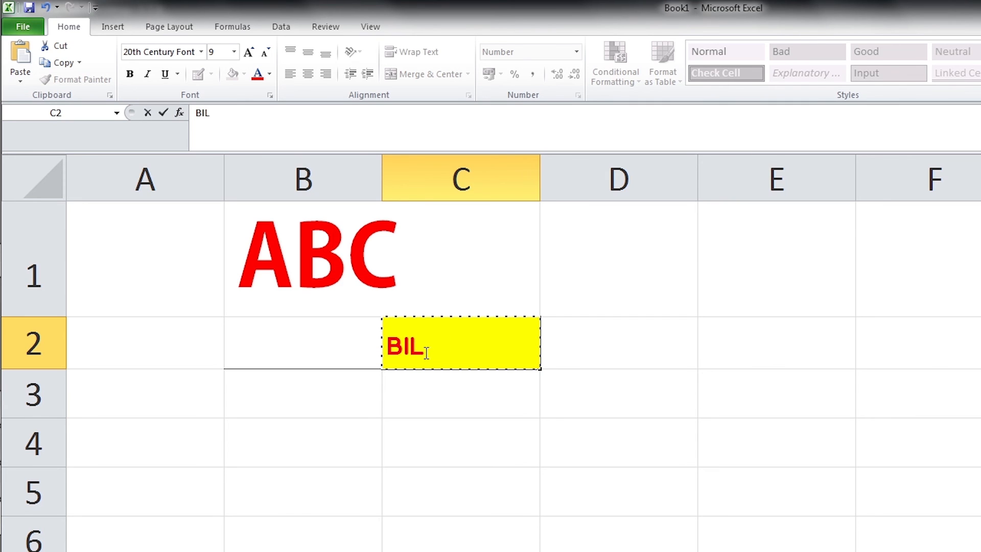
pyautogui.moveTo(427, 353); pyautogui.dragTo(389, 352)
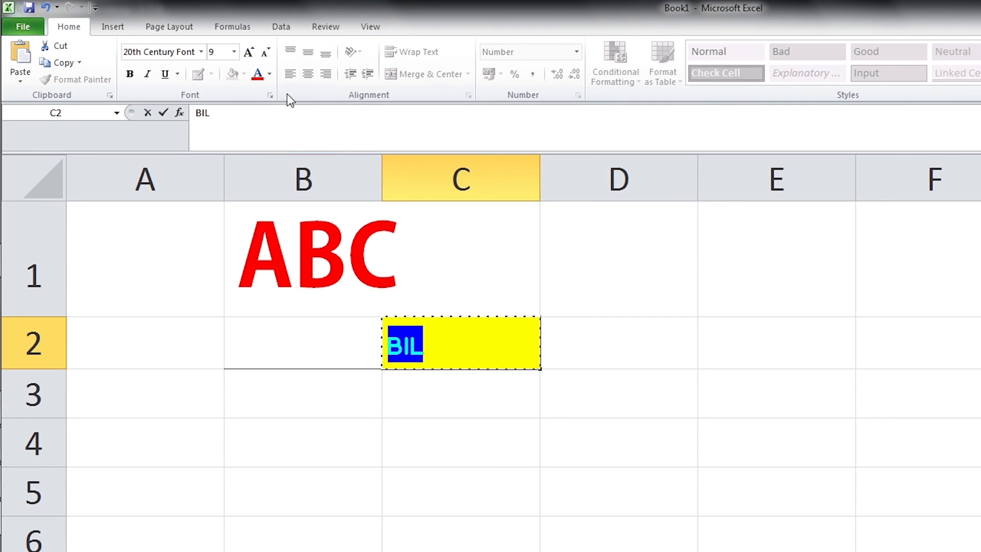
pyautogui.click(450, 331)
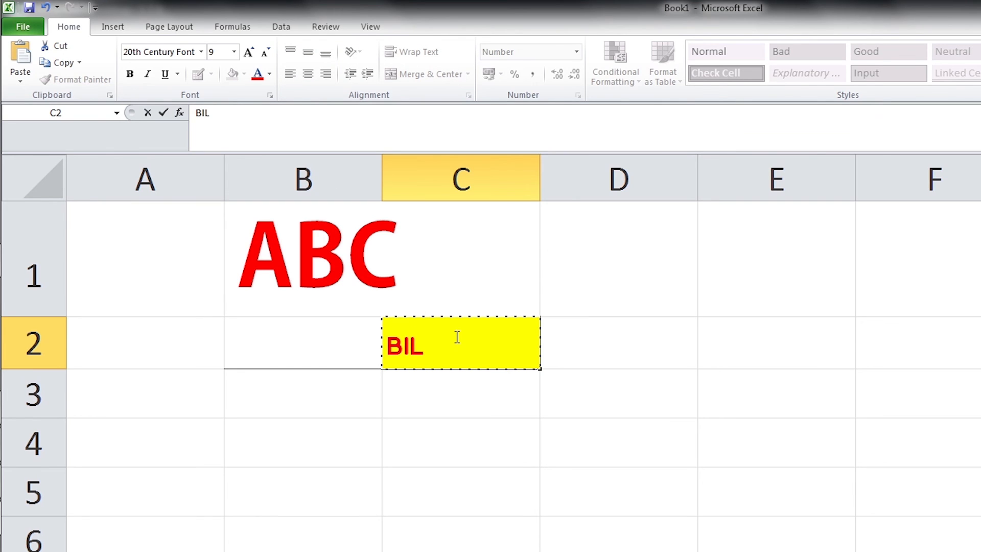
pyautogui.write('TARIKH')
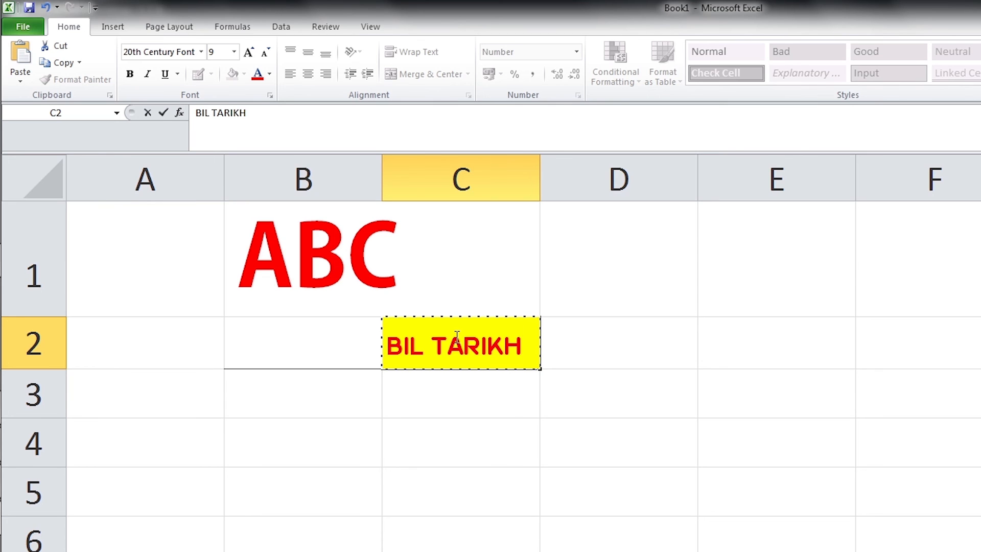
pyautogui.click(432, 353)
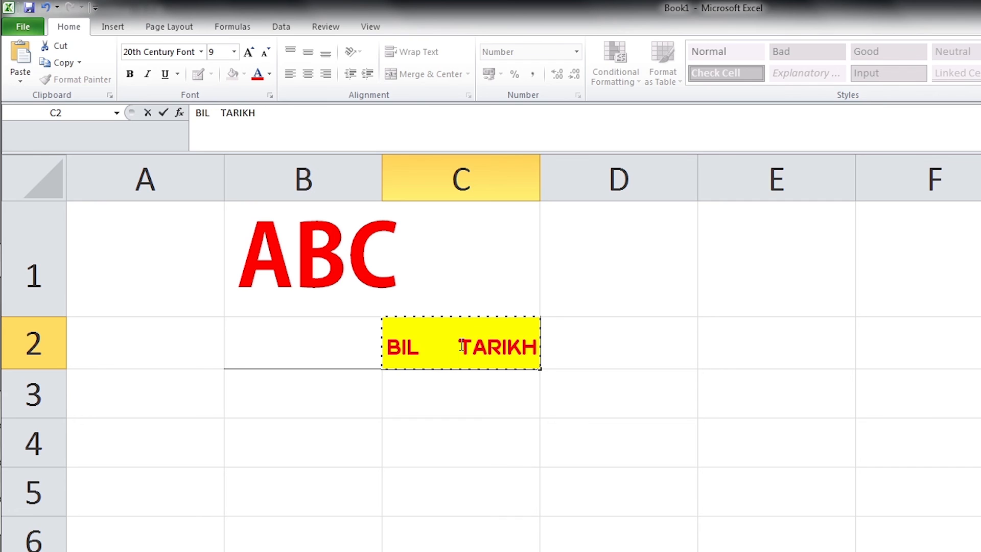
pyautogui.click(324, 353)
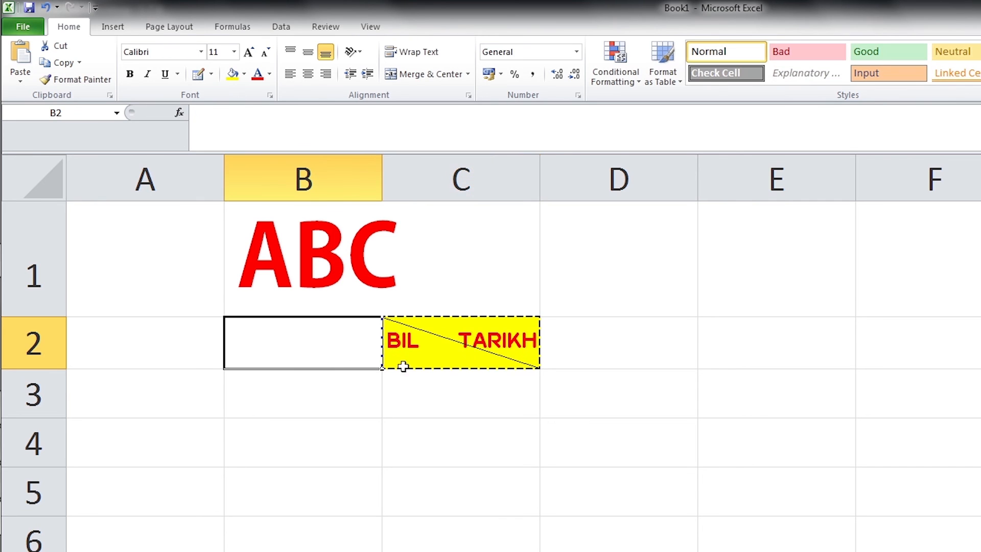
# - Align the text in cell C2 vertically to the top of the cell
pyautogui.click(497, 341)
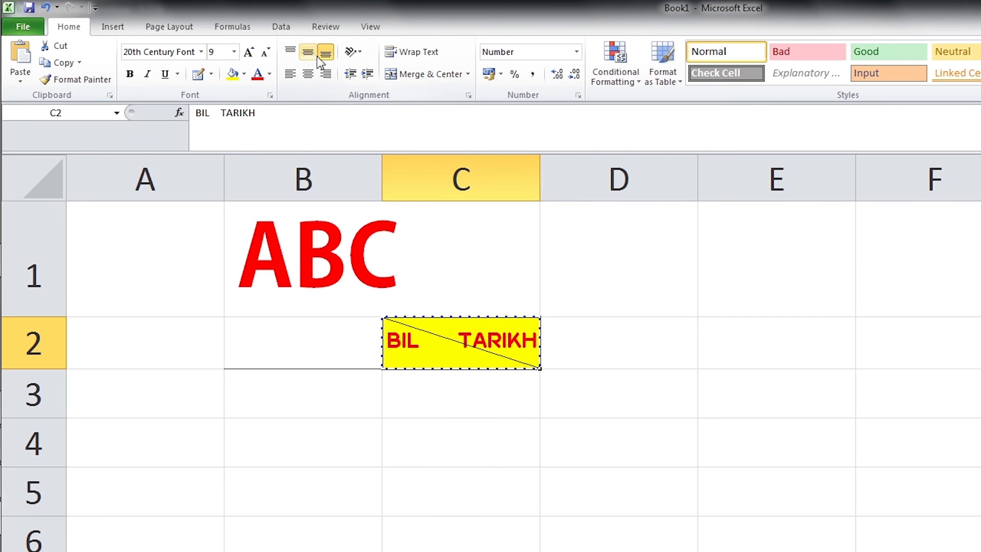
pyautogui.click(289, 51)
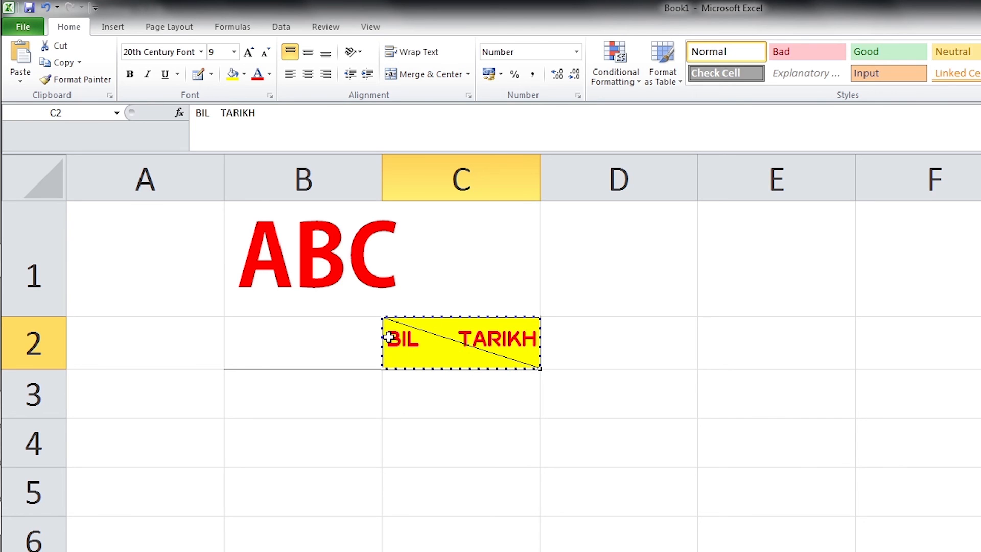
pyautogui.click(342, 345)
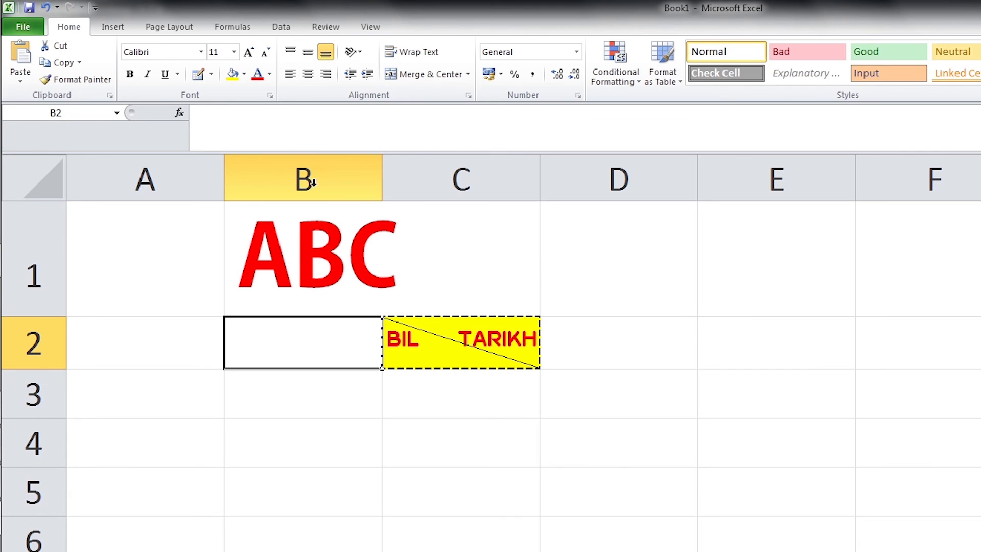
# - Move the formatted "BIL TARIKH" cell from C2 down to C3, and on to C4
pyautogui.click(450, 353)
pyautogui.moveTo(451, 368); pyautogui.dragTo(448, 393)
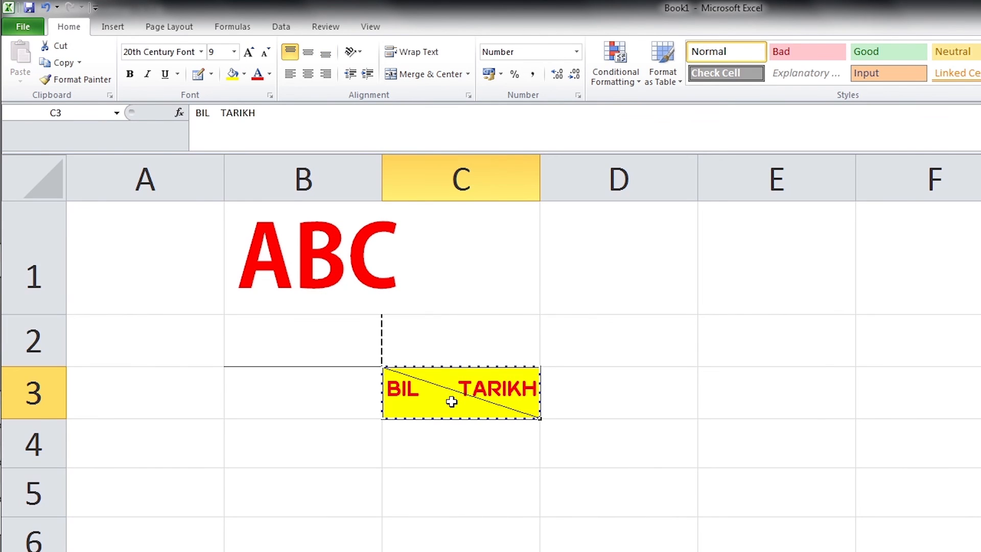
pyautogui.click(470, 348)
pyautogui.click(617, 344)
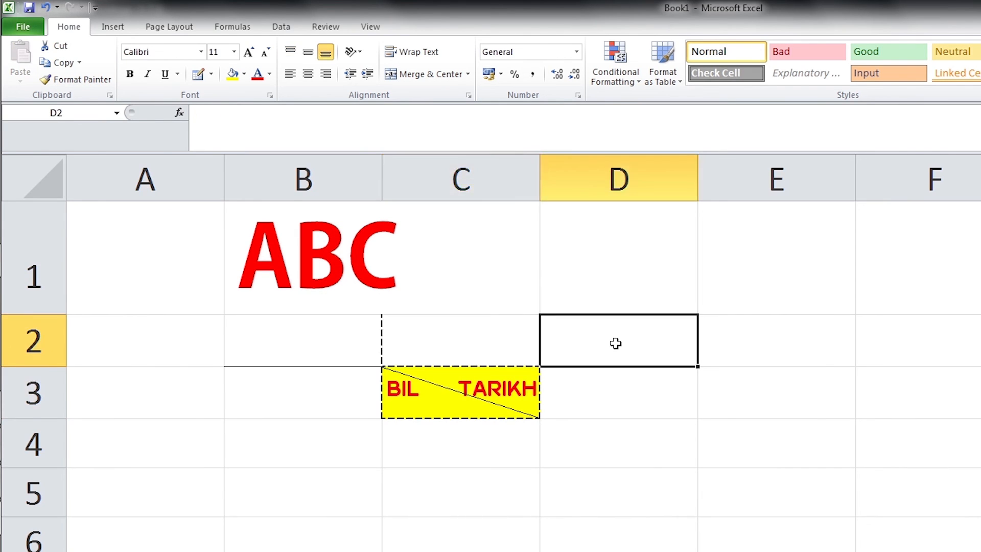
pyautogui.click(462, 416)
pyautogui.moveTo(461, 420); pyautogui.dragTo(462, 430)
pyautogui.click(353, 345)
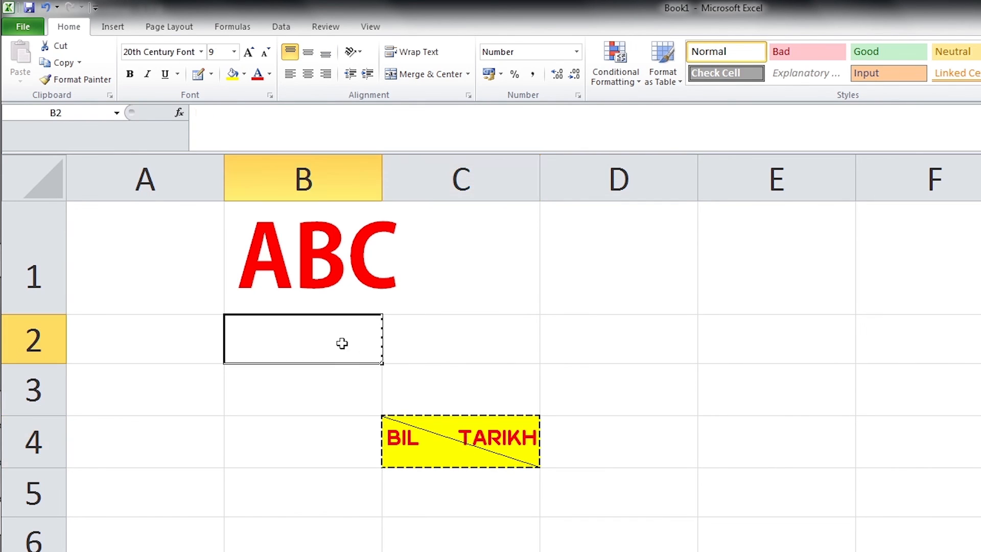
# - Remove all leftover borders from cell B2 using line style None and the None preset
pyautogui.click(450, 352)
pyautogui.click(360, 394)
pyautogui.click(429, 346)
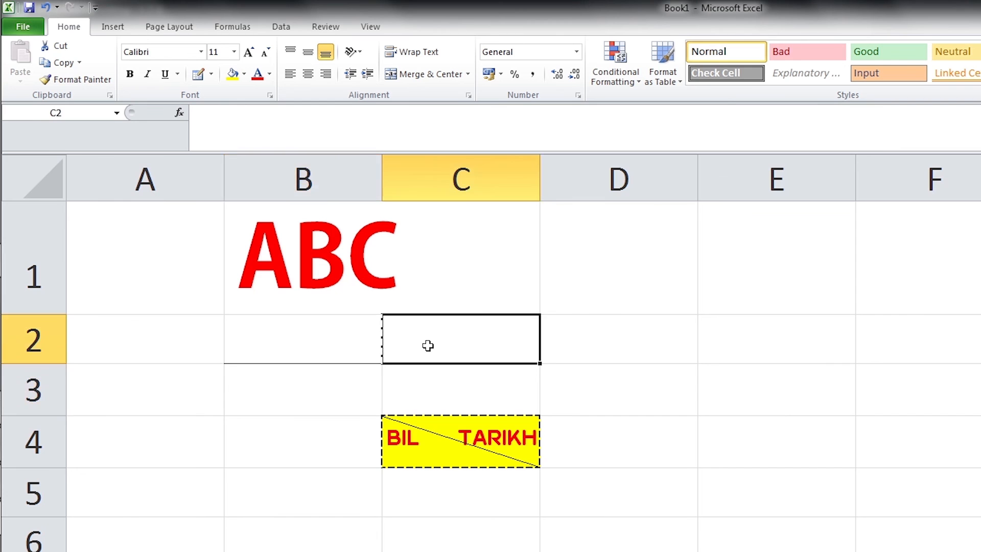
pyautogui.click(311, 339)
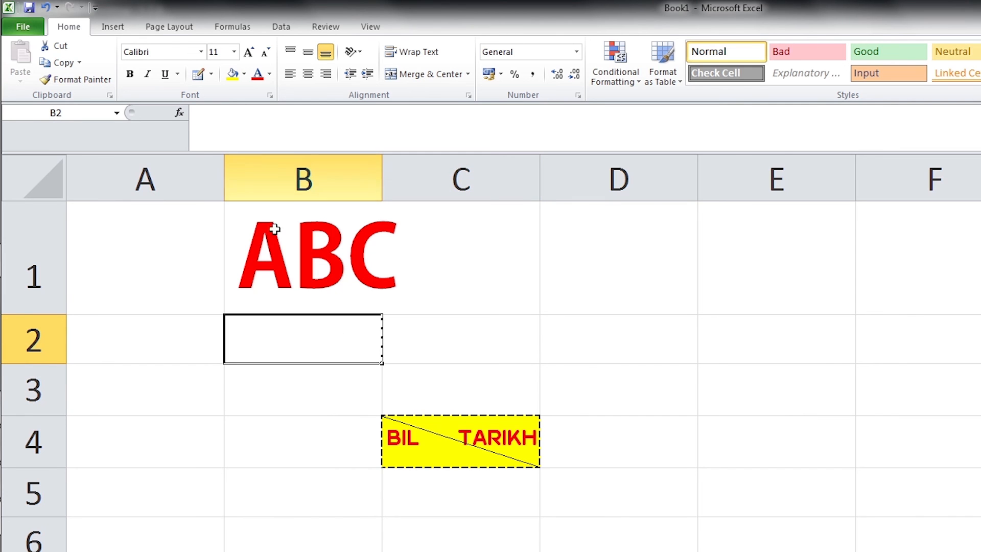
pyautogui.click(270, 96)
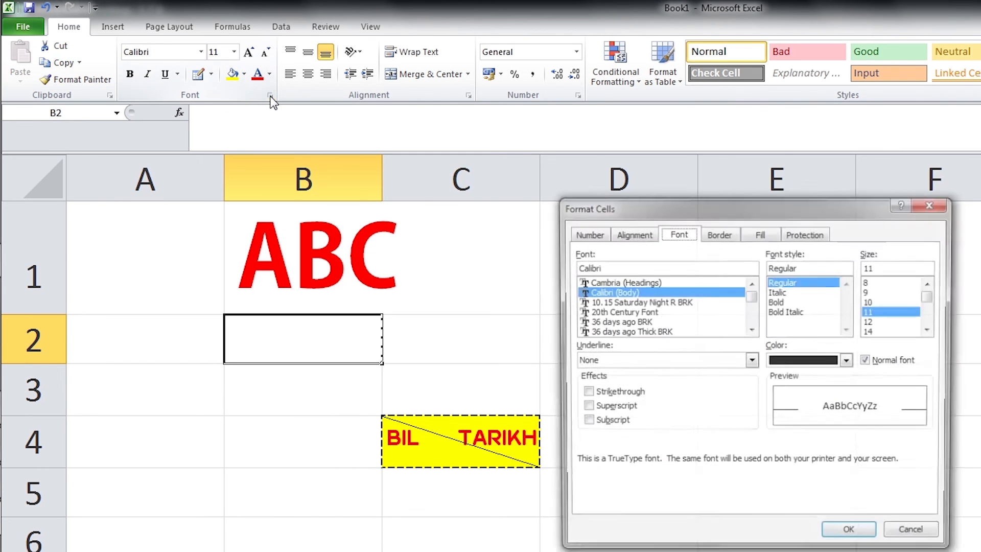
pyautogui.click(719, 238)
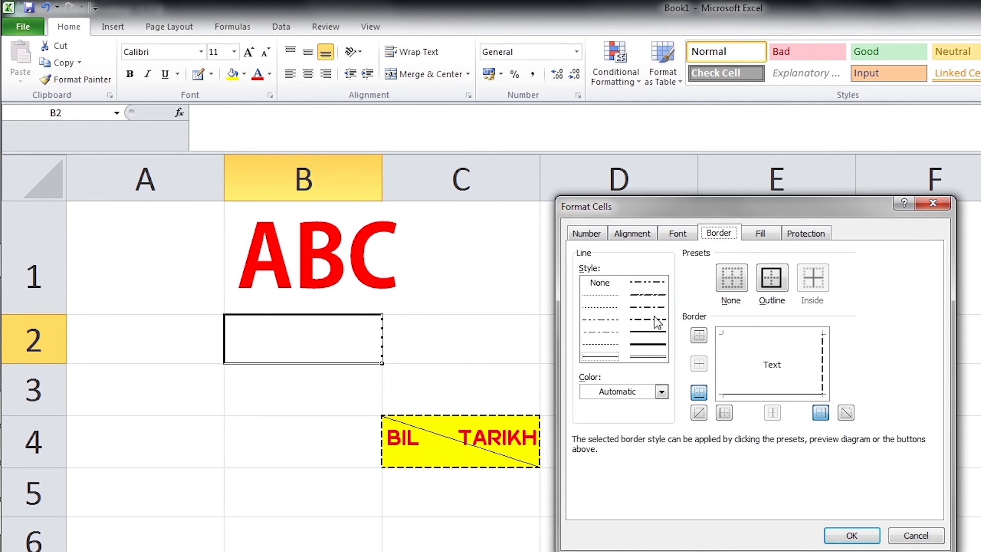
pyautogui.click(598, 287)
pyautogui.click(723, 277)
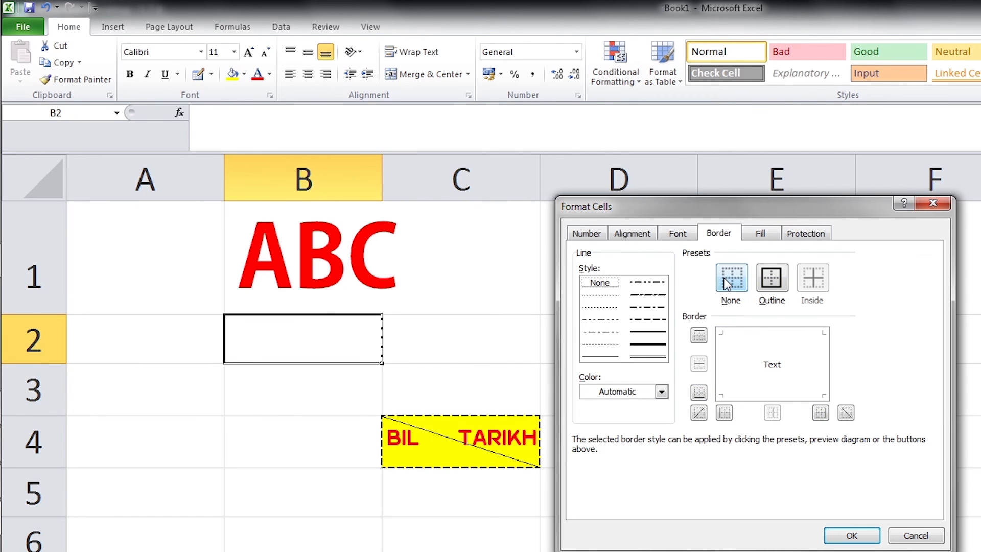
pyautogui.click(850, 536)
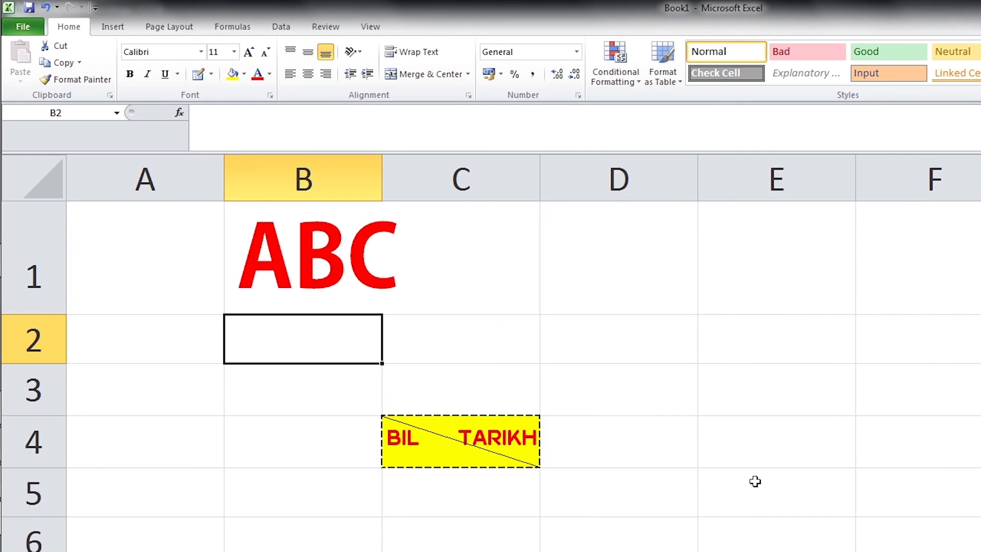
pyautogui.click(442, 340)
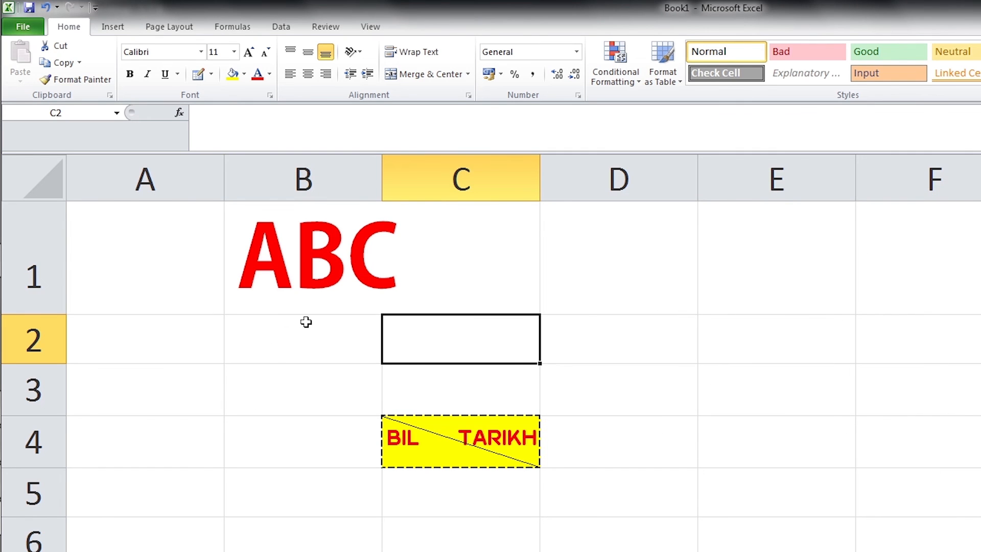
pyautogui.click(602, 339)
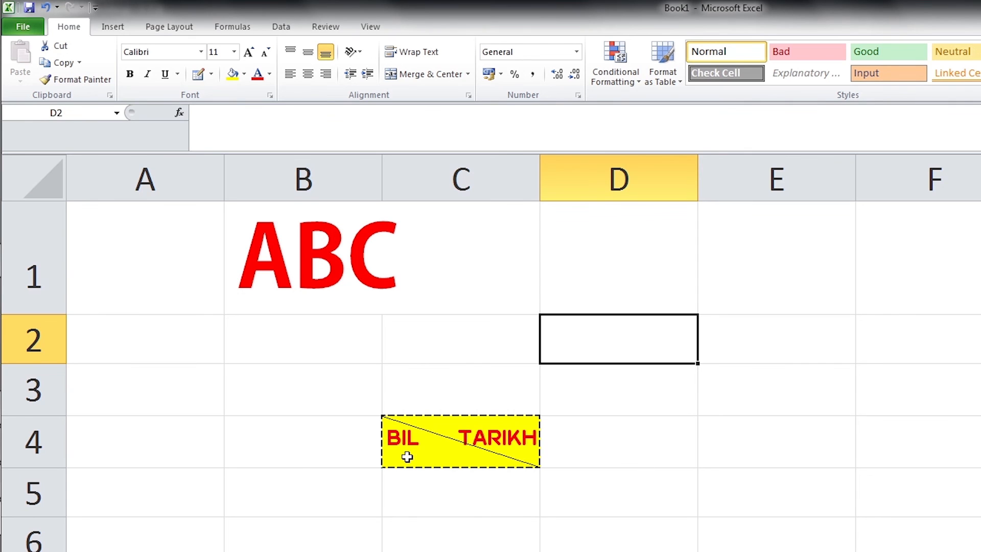
# - Move the formatted "BIL TARIKH" cell from C4 back up to C2, and down again to C3
pyautogui.click(432, 451)
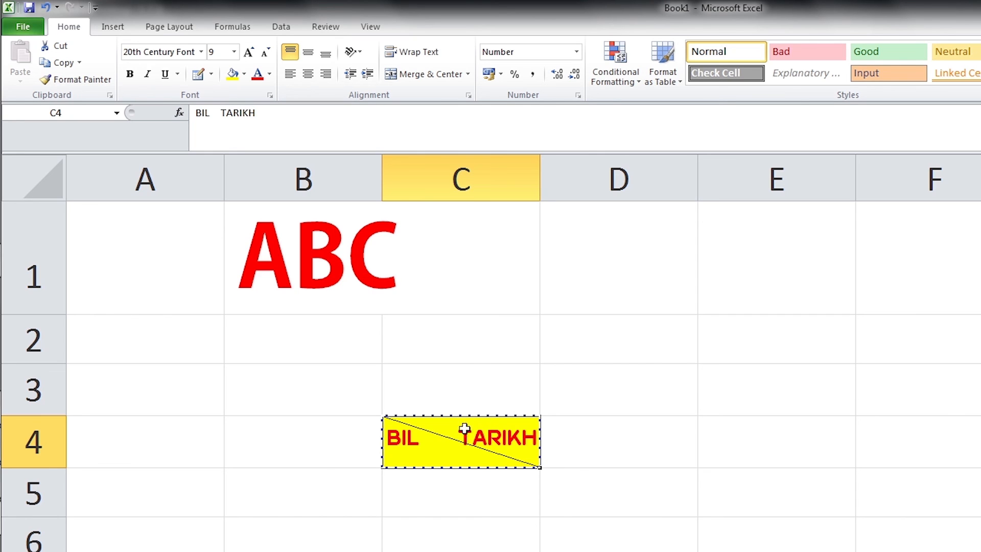
pyautogui.click(411, 504)
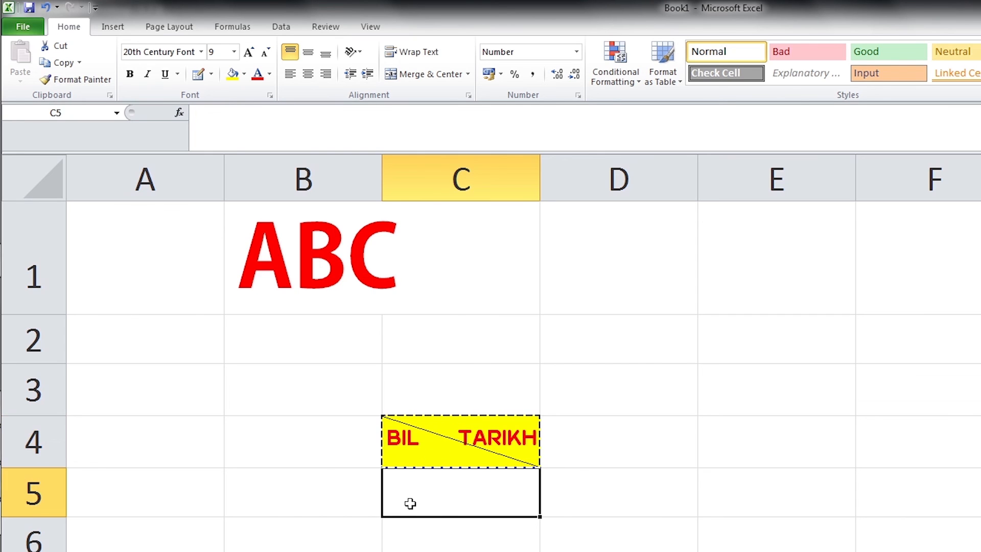
pyautogui.click(434, 452)
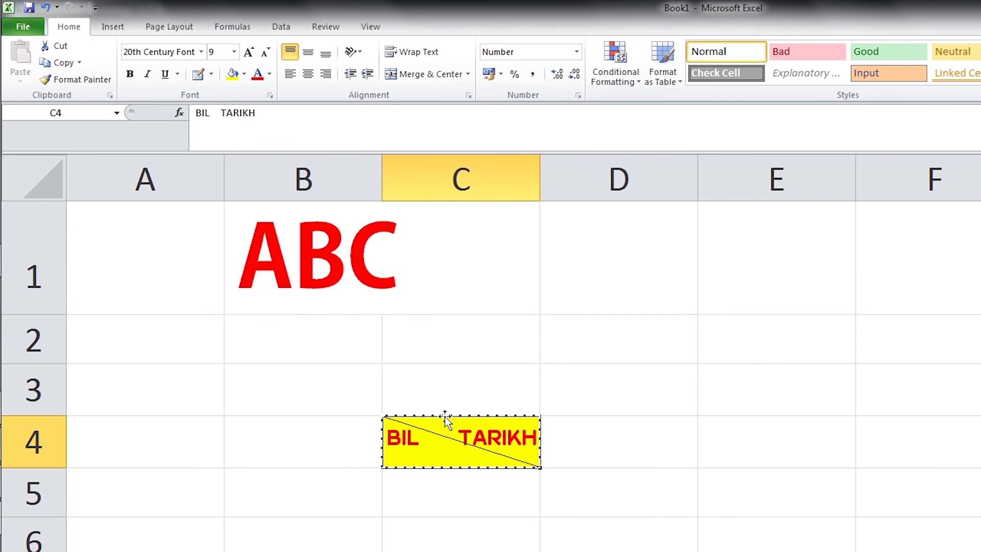
pyautogui.moveTo(446, 417); pyautogui.dragTo(452, 343)
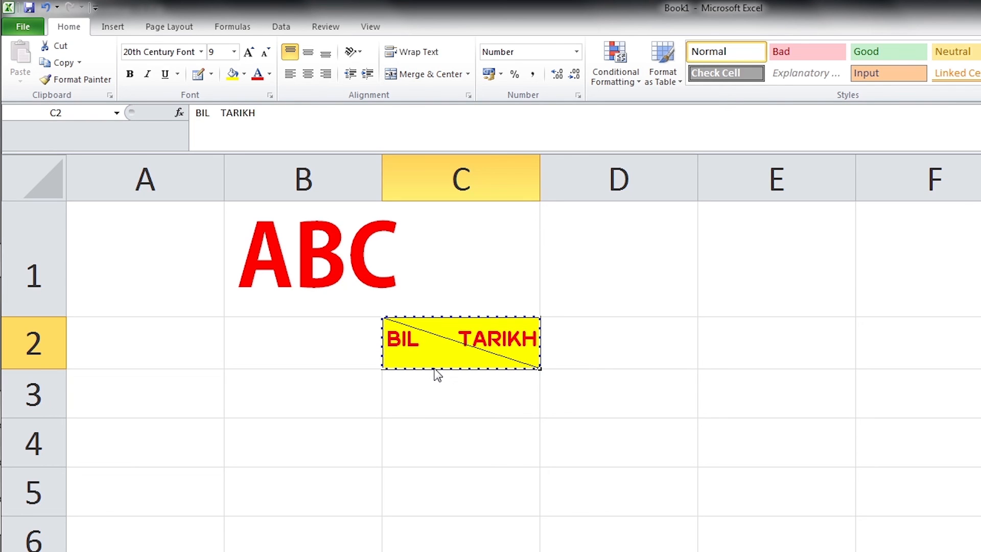
pyautogui.moveTo(433, 368); pyautogui.dragTo(433, 392)
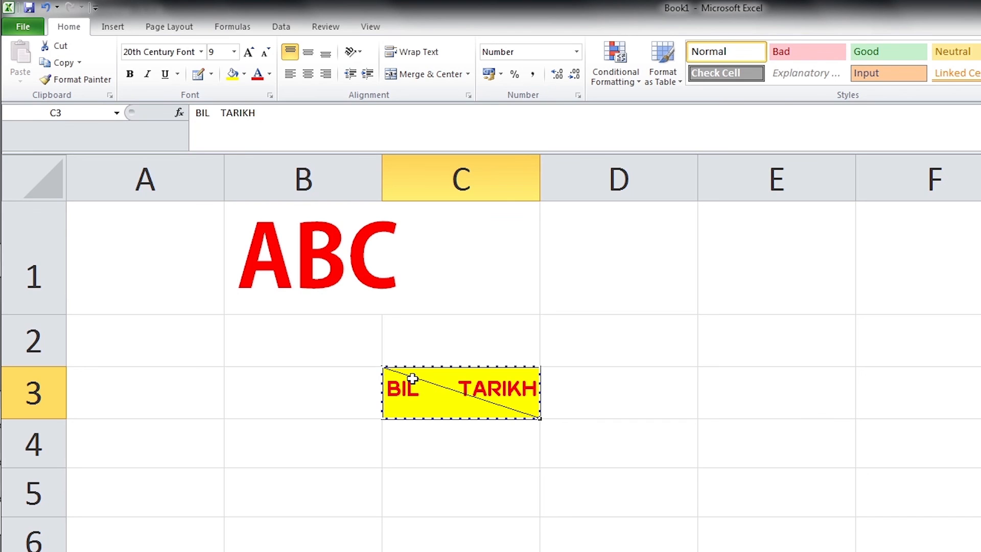
# - Change the outline border of cell C3 to a medium solid line in the automatic color, keeping the diagonal line
pyautogui.click(271, 94)
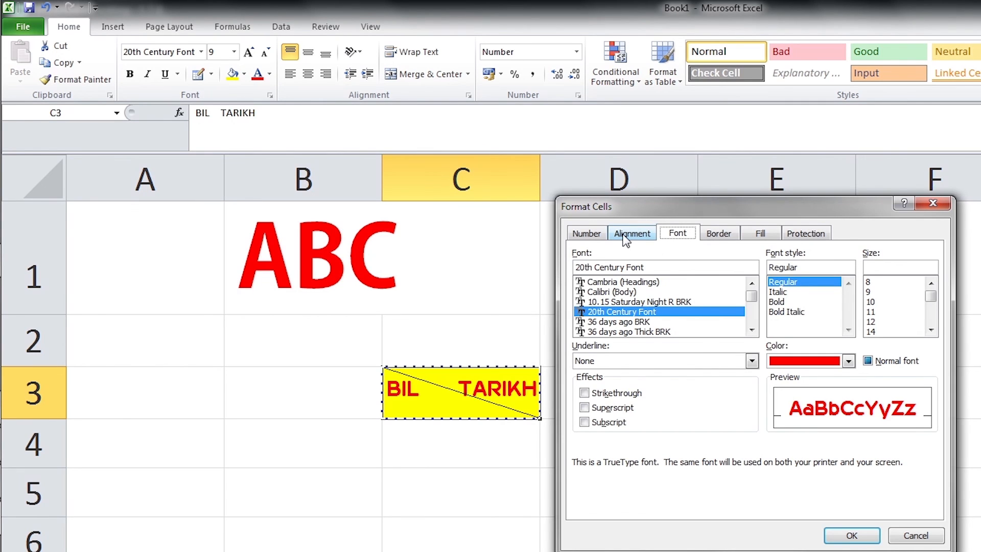
pyautogui.click(718, 234)
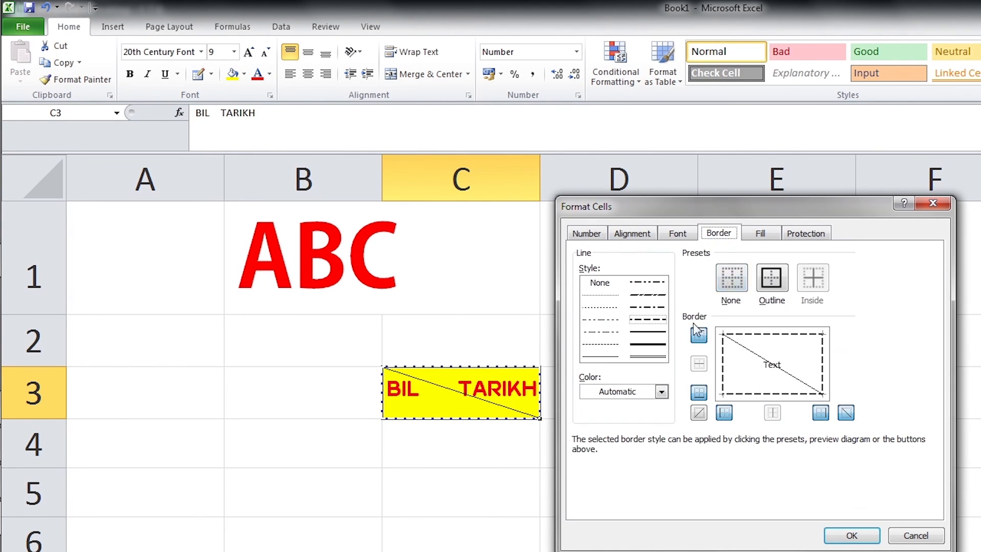
pyautogui.click(644, 336)
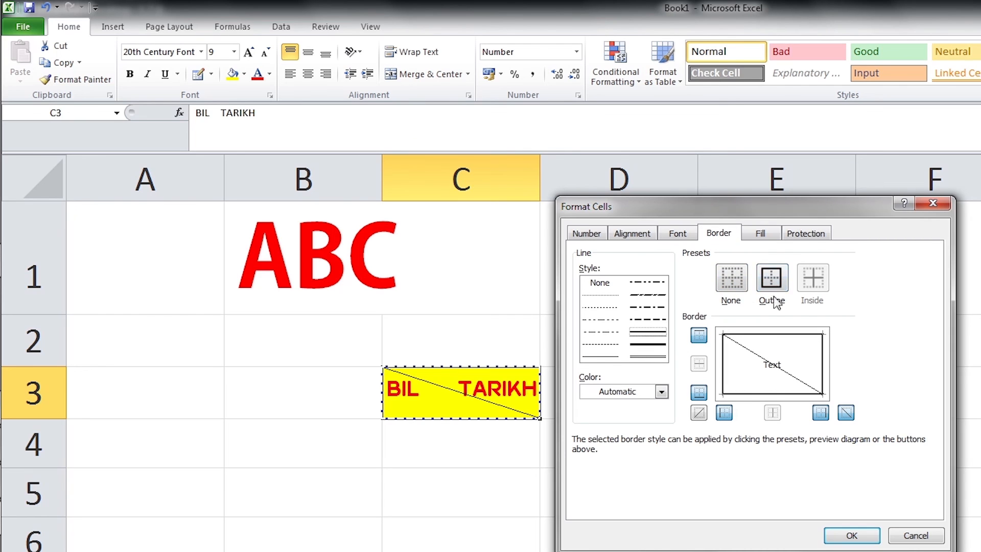
pyautogui.click(863, 534)
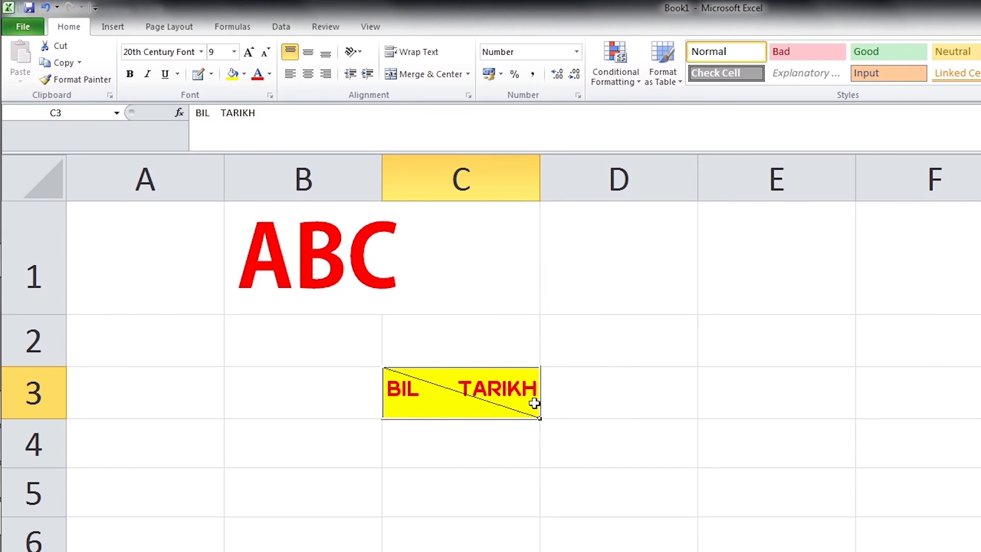
pyautogui.click(513, 451)
pyautogui.click(507, 405)
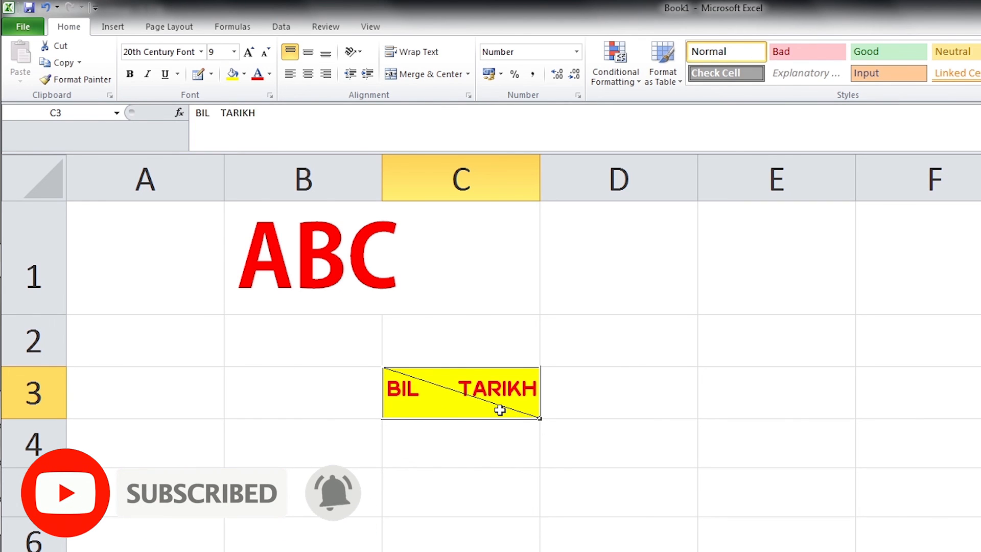
# - Erase the diagonal line and the bottom border of the "BIL TARIKH" cell C3 with the Erase Border tool
pyautogui.click(213, 75)
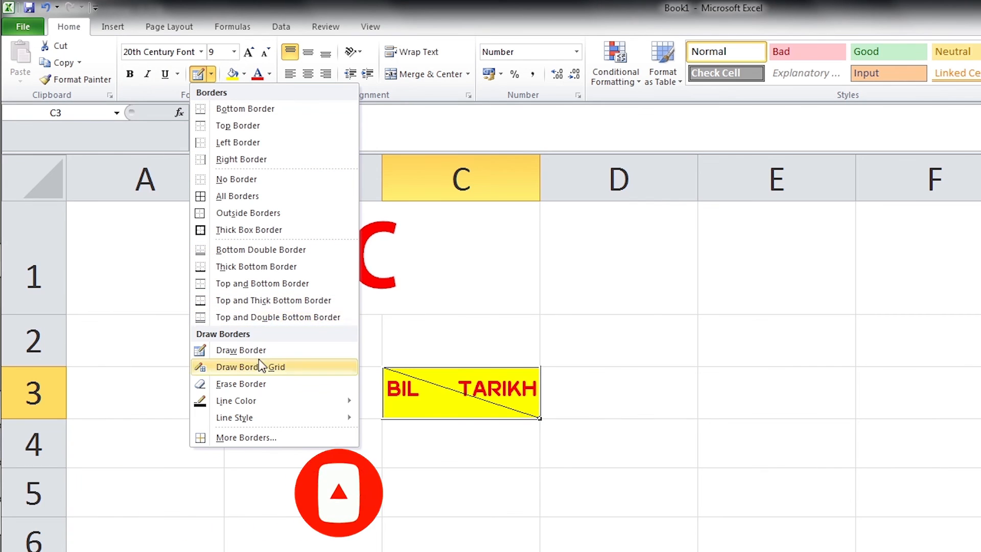
pyautogui.click(240, 385)
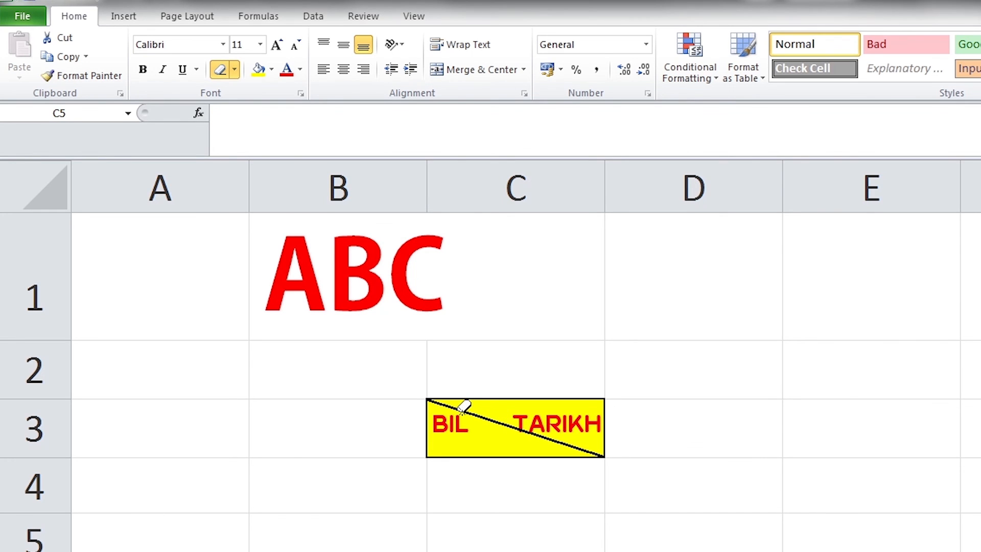
pyautogui.click(560, 437)
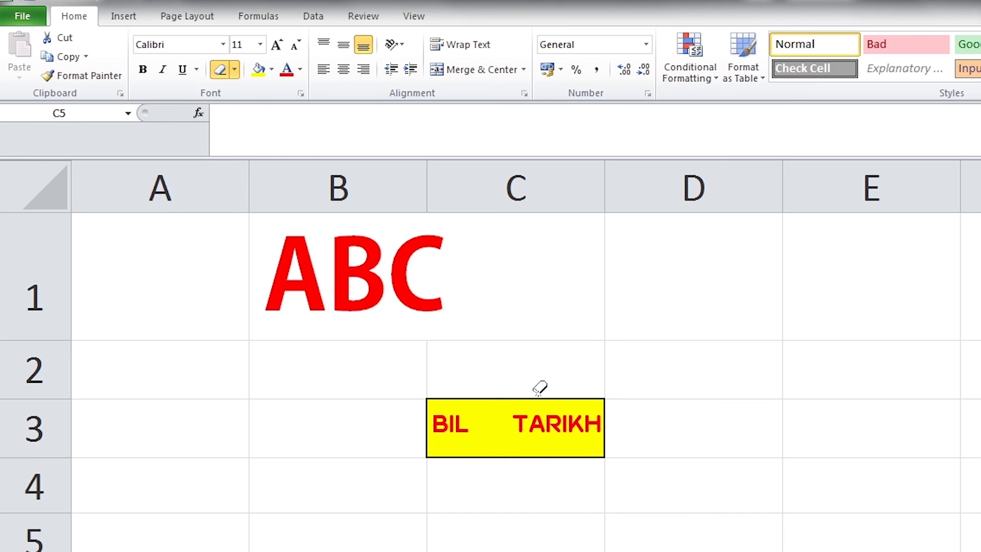
pyautogui.click(511, 453)
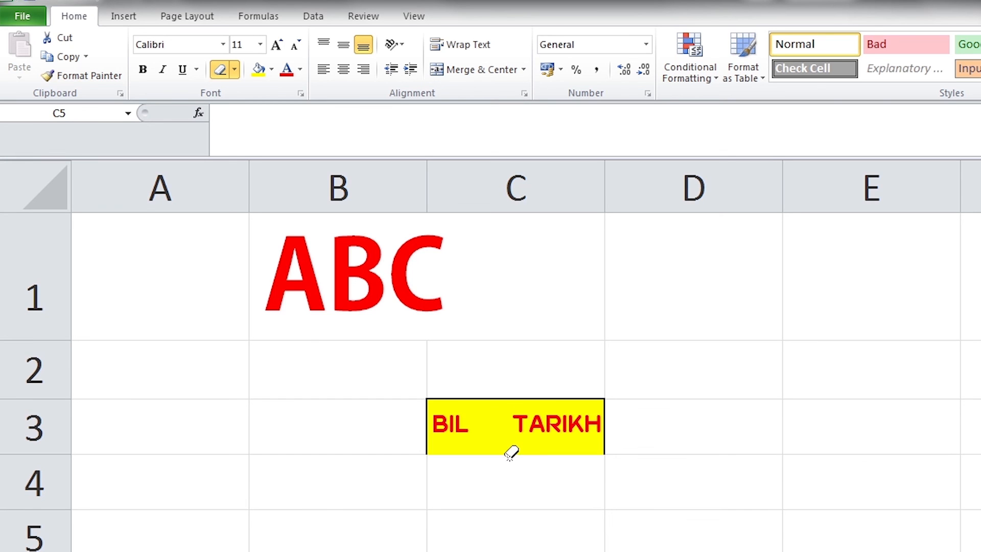
# - Remove the remaining borders from cell C3 by applying No Border, and select a neighbouring cell to check it
pyautogui.click(234, 71)
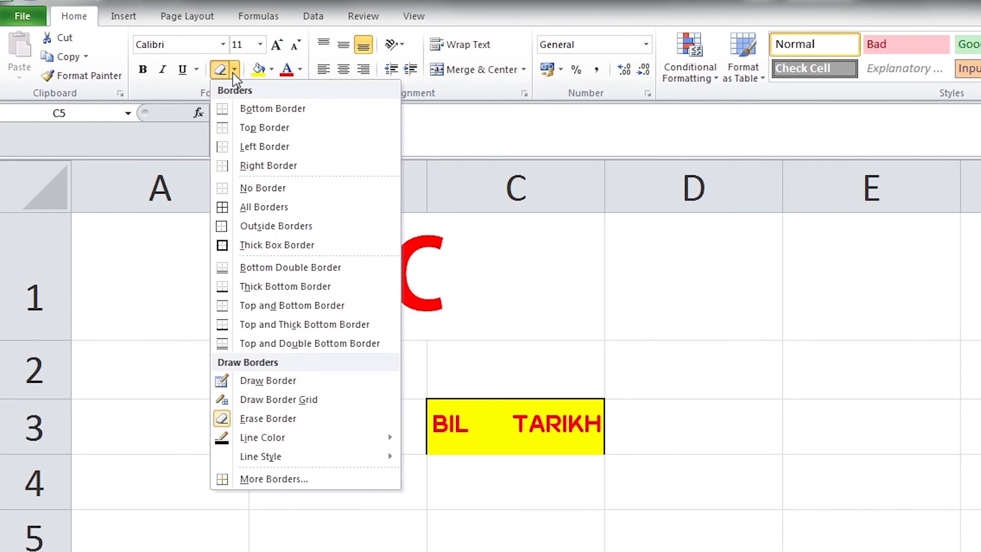
pyautogui.click(250, 192)
pyautogui.click(473, 425)
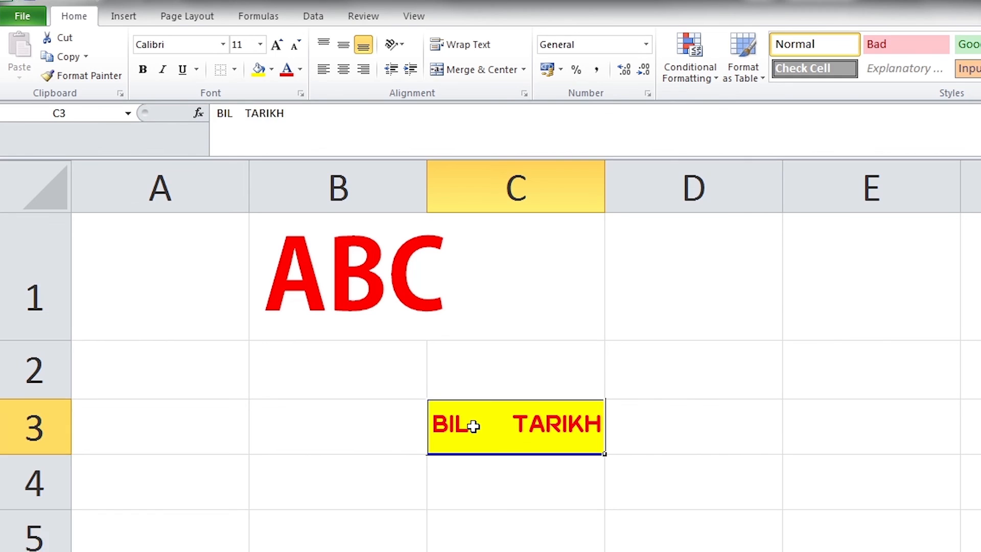
pyautogui.click(457, 516)
pyautogui.click(509, 433)
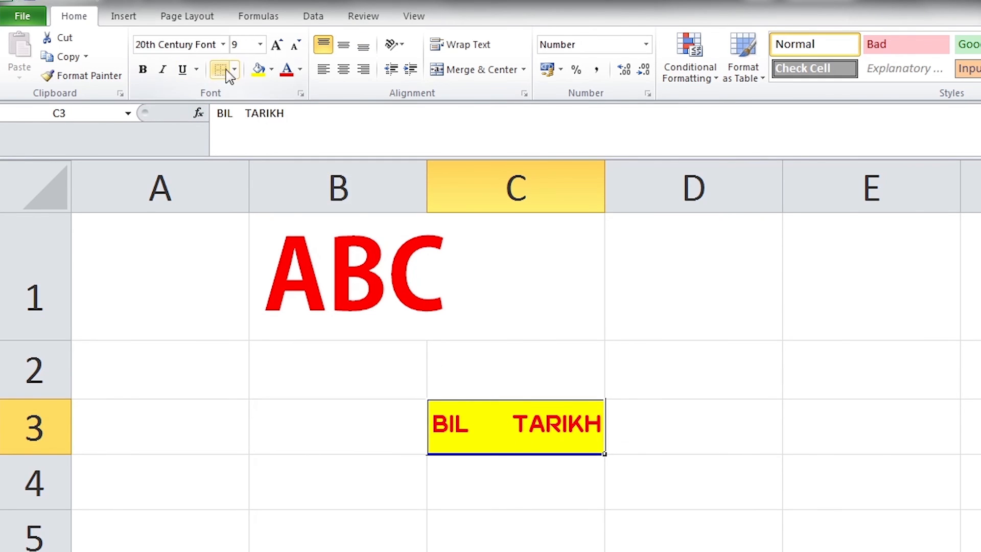
pyautogui.click(229, 77)
pyautogui.click(613, 431)
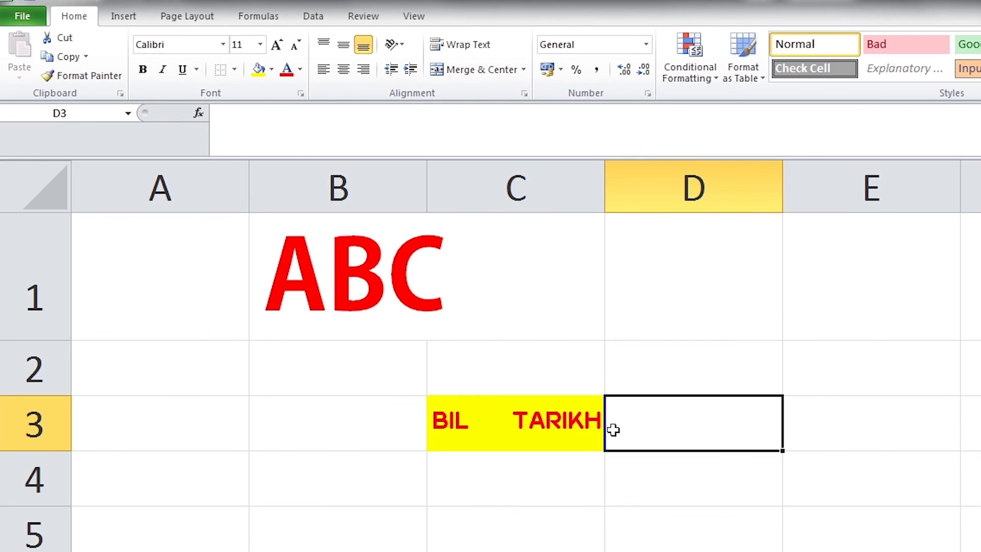
pyautogui.click(591, 480)
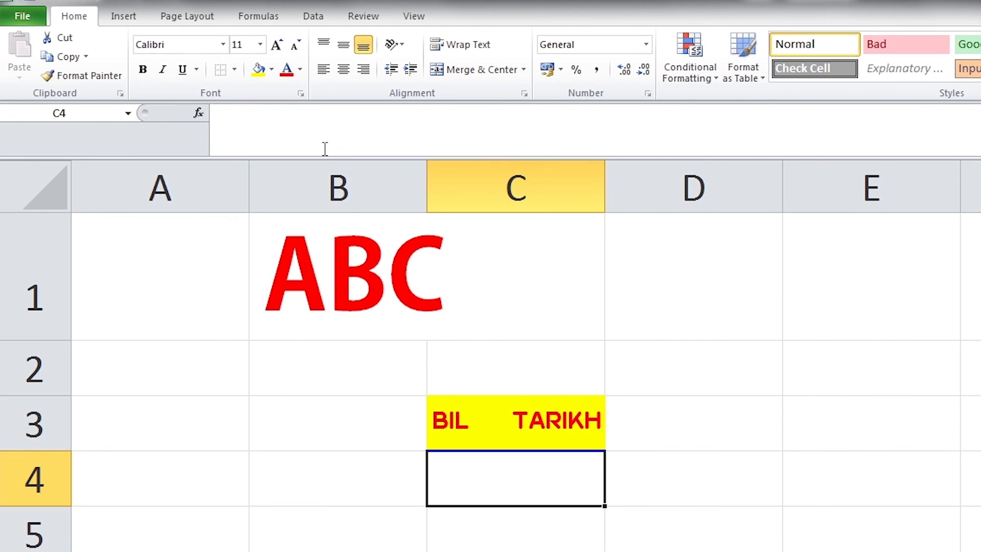